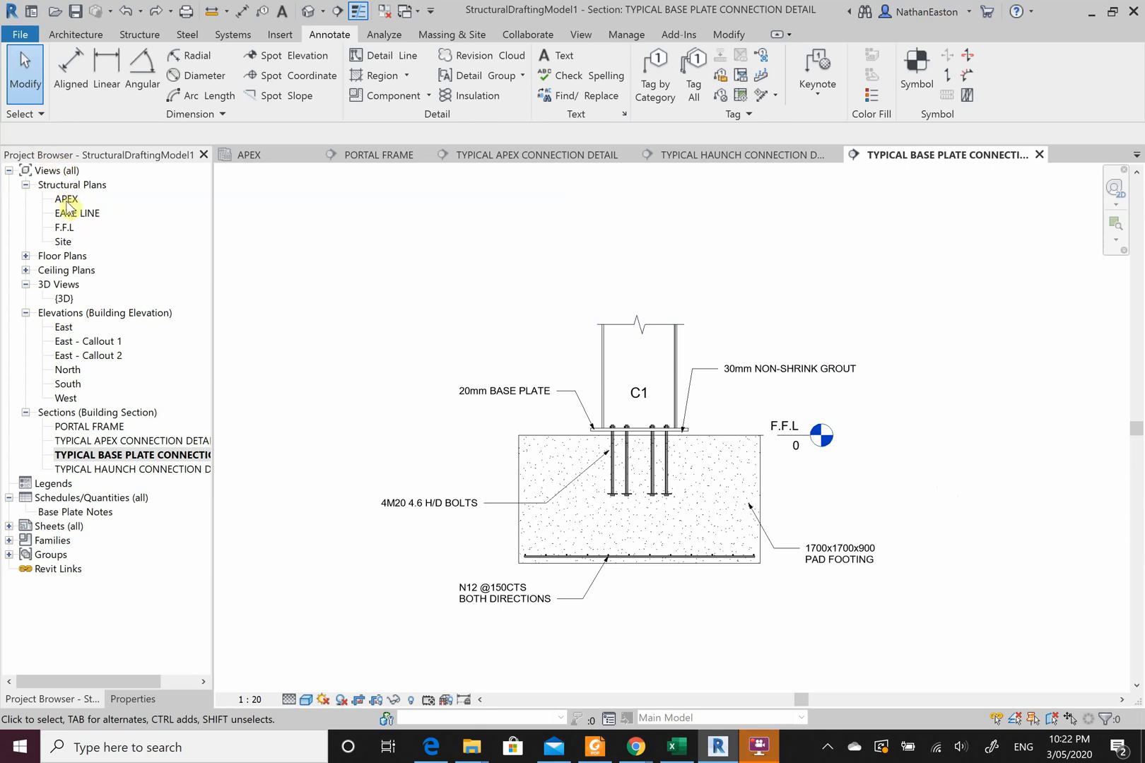
# Duplicate the APEX structural plan with detailing and rename the copy ROOF FRAMING LAYOUT.
pyautogui.doubleClick(66, 201)
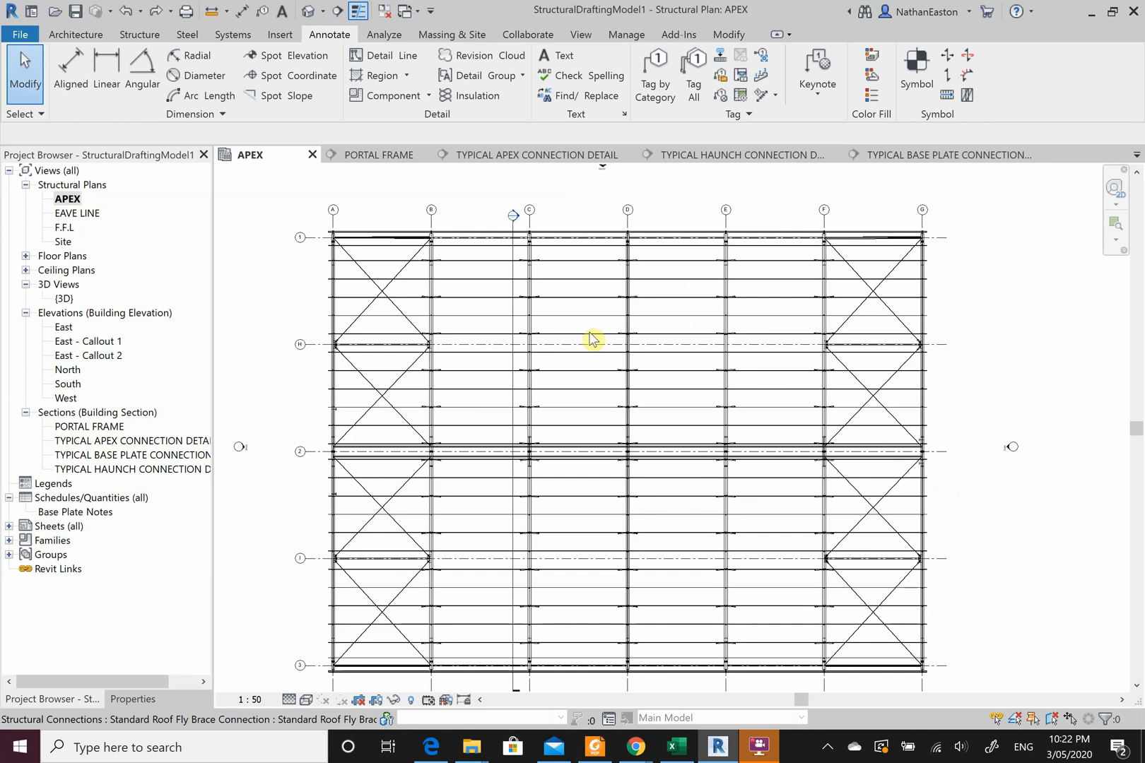
pyautogui.rightClick(67, 201)
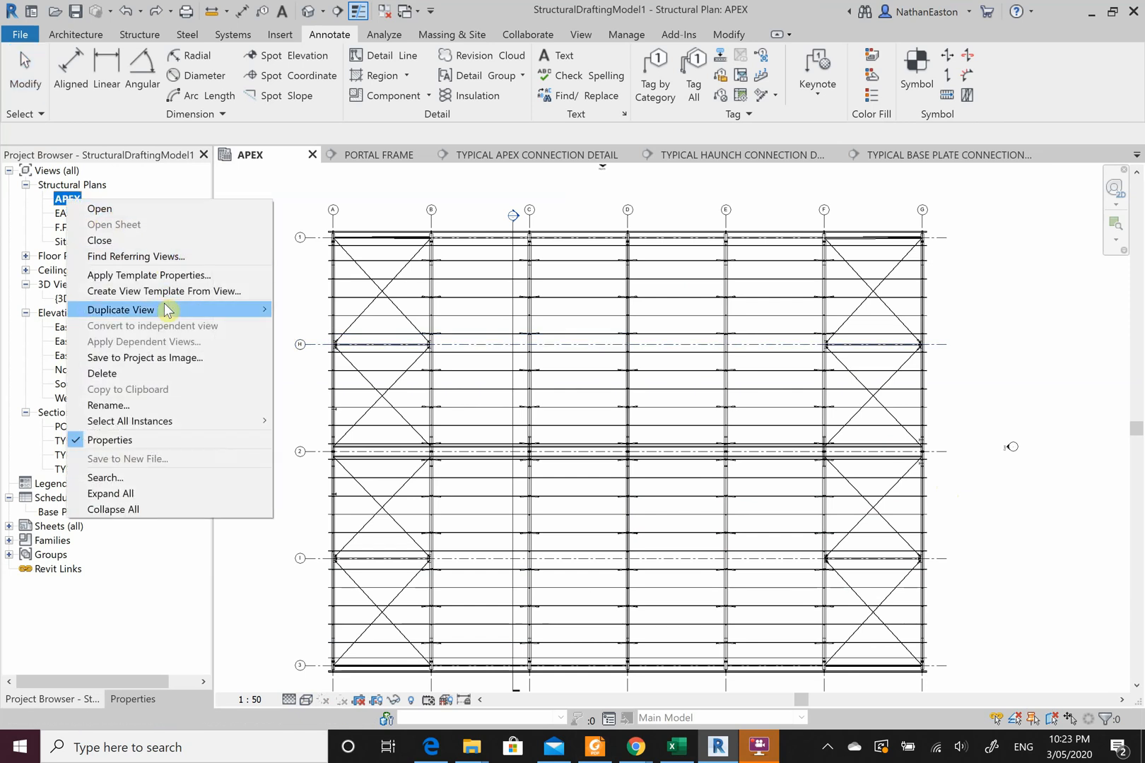
pyautogui.moveTo(167, 311)
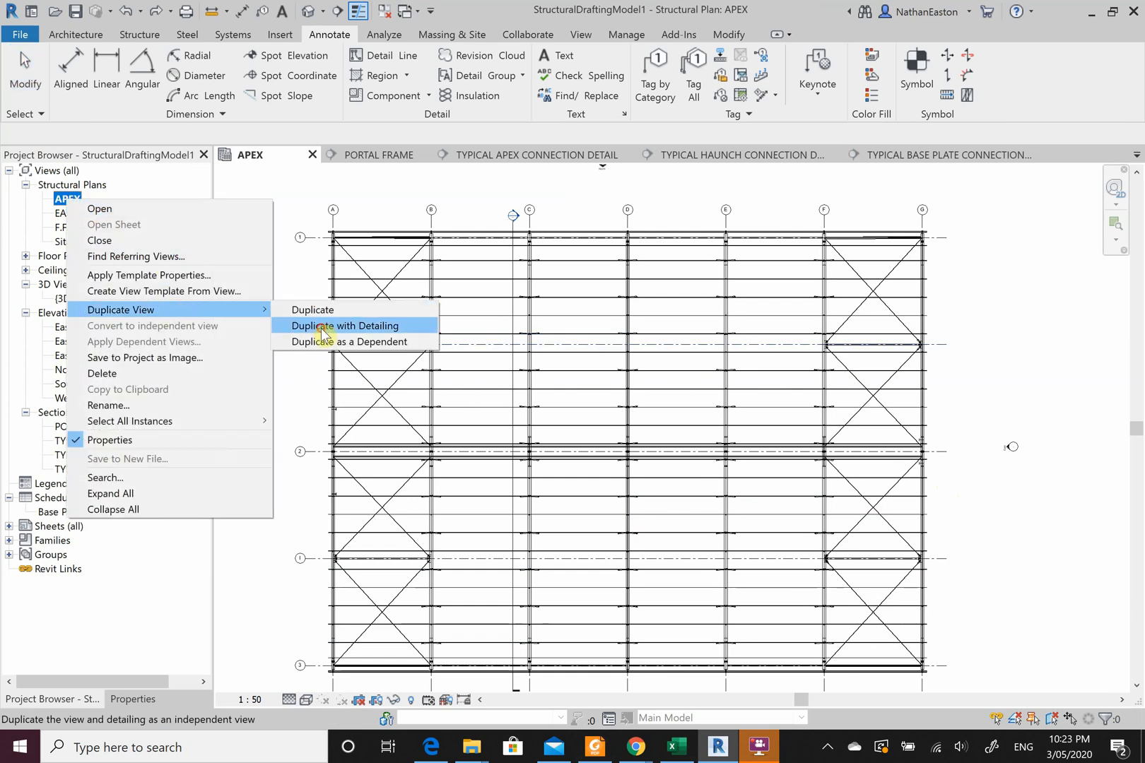
pyautogui.click(311, 372)
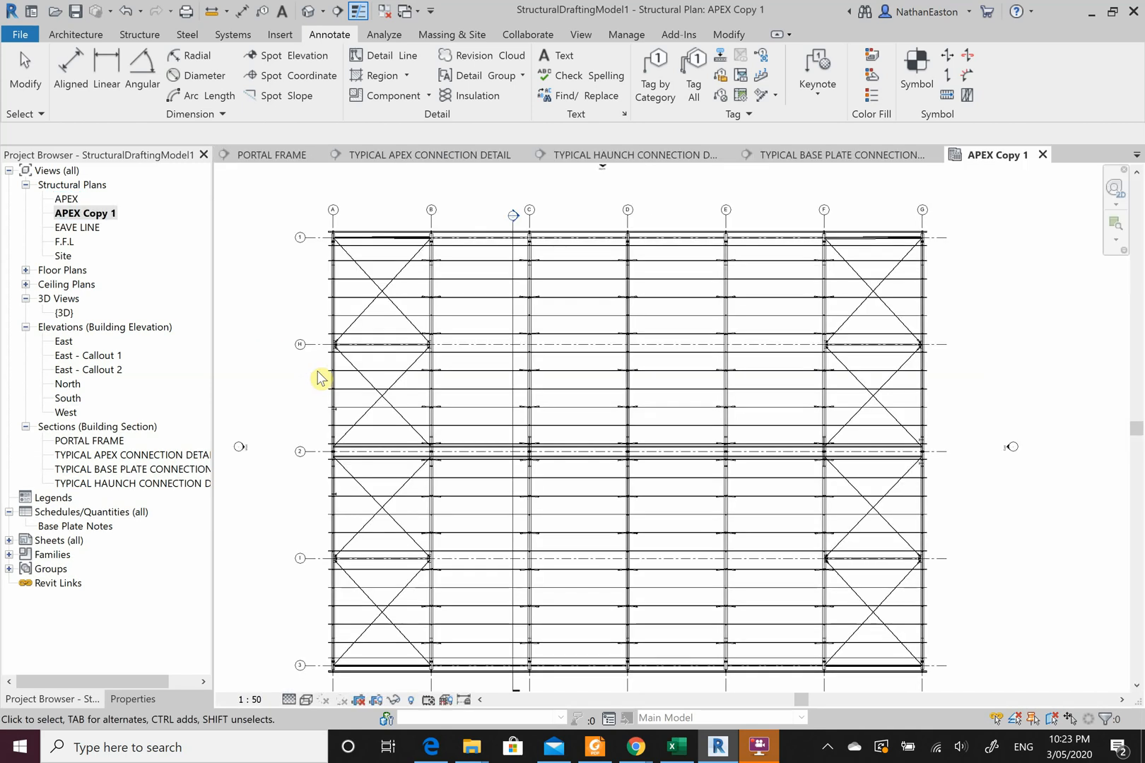
pyautogui.rightClick(103, 219)
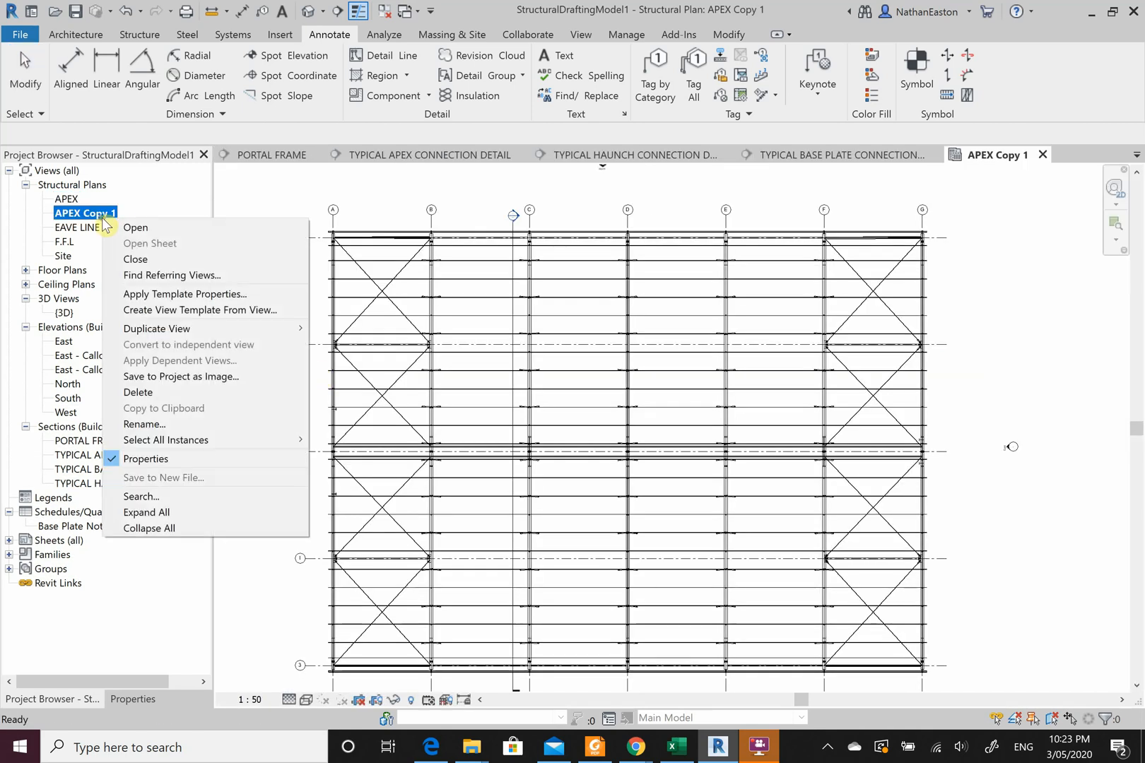
pyautogui.click(144, 425)
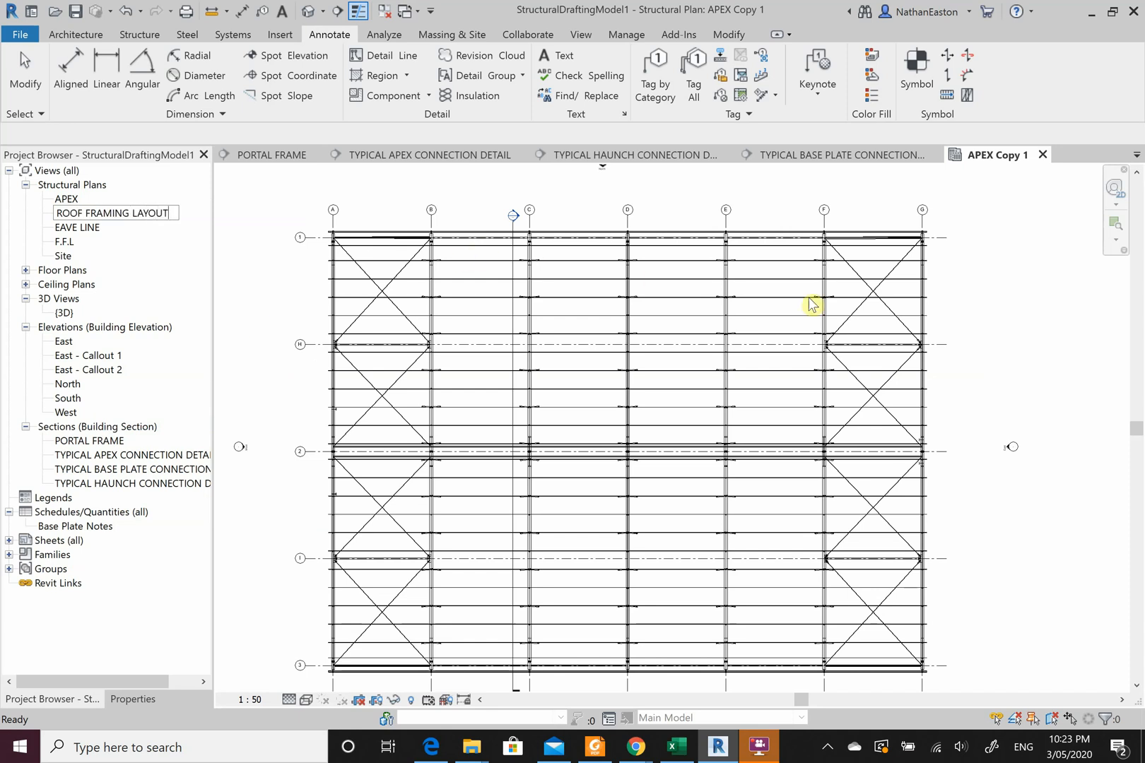
pyautogui.press('Return')
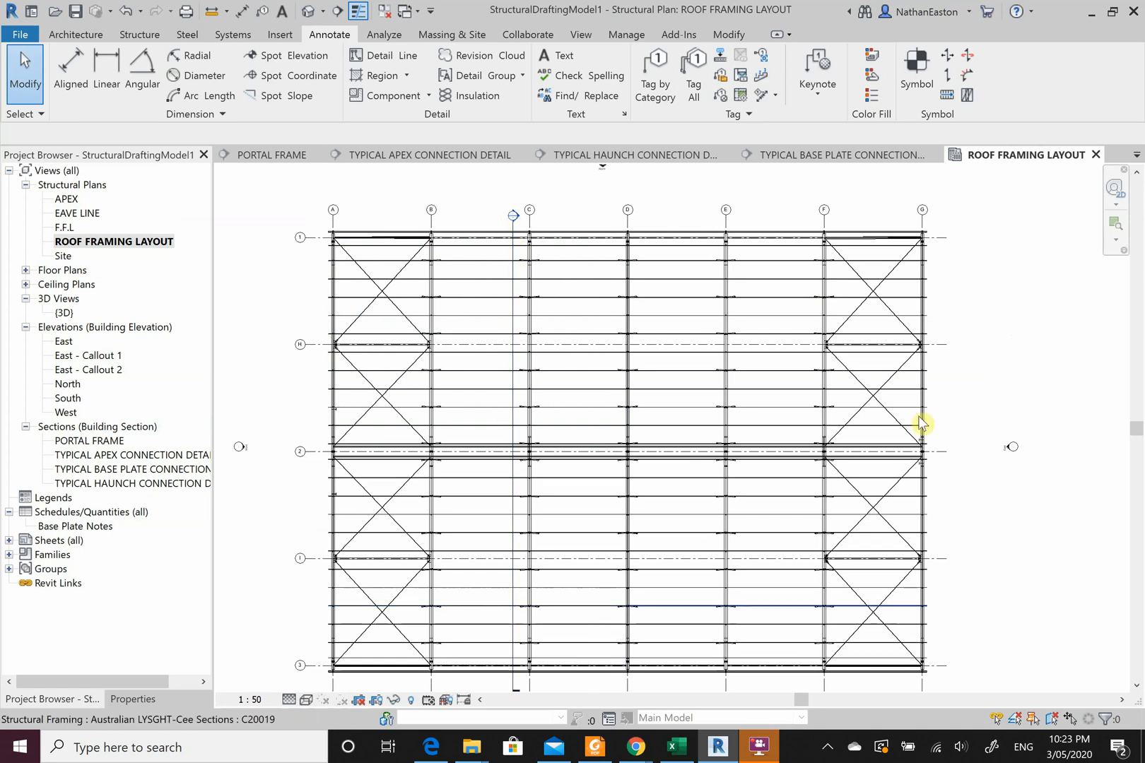
# Hide the PORTAL FRAME section marker in the roof framing plan by element.
pyautogui.click(513, 293)
pyautogui.rightClick(514, 294)
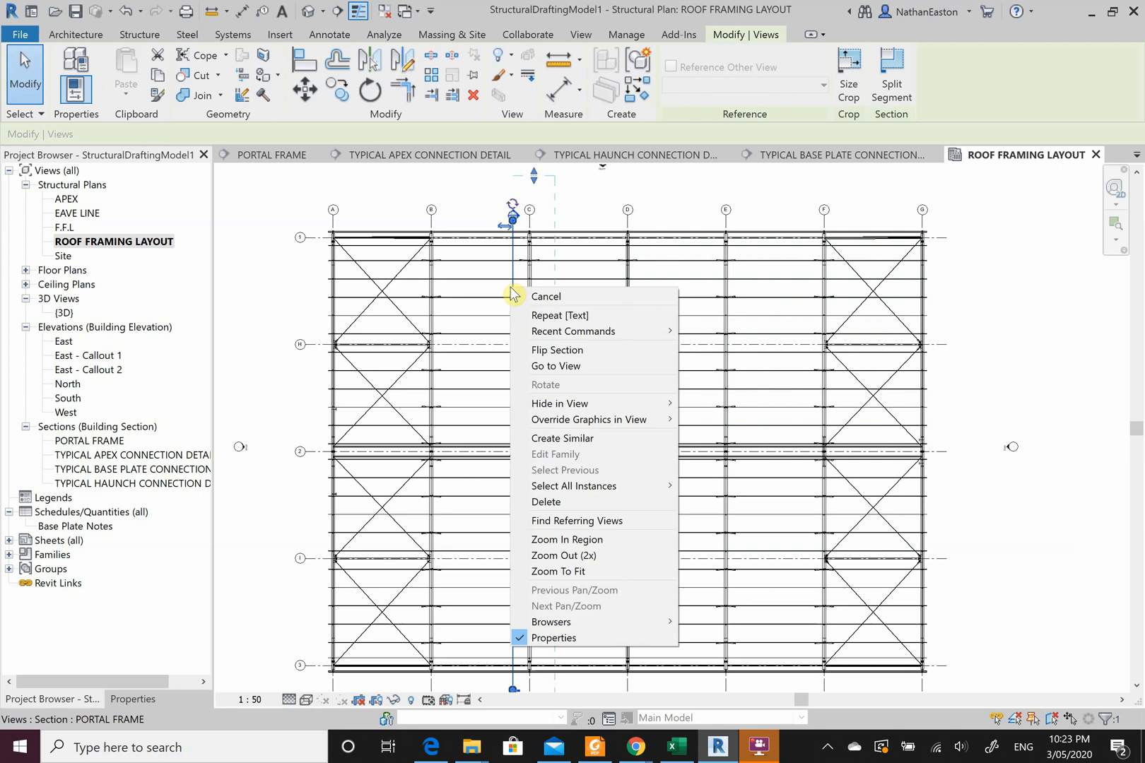
pyautogui.moveTo(593, 403)
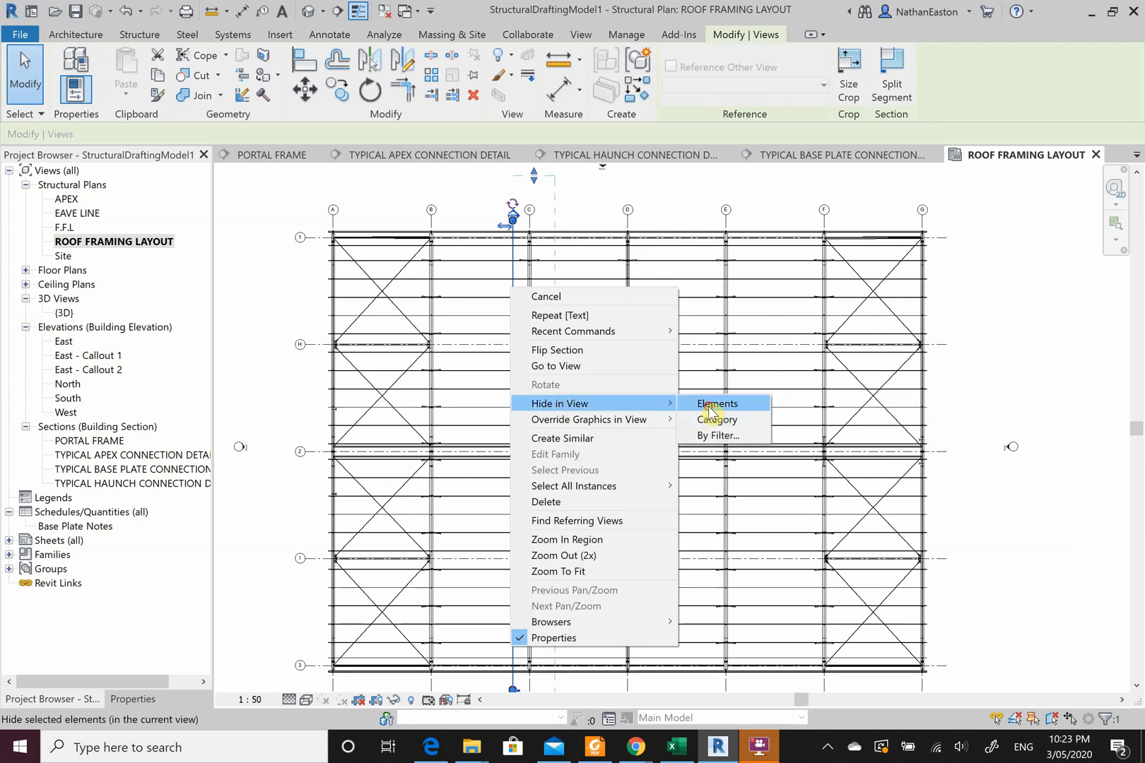
pyautogui.click(710, 403)
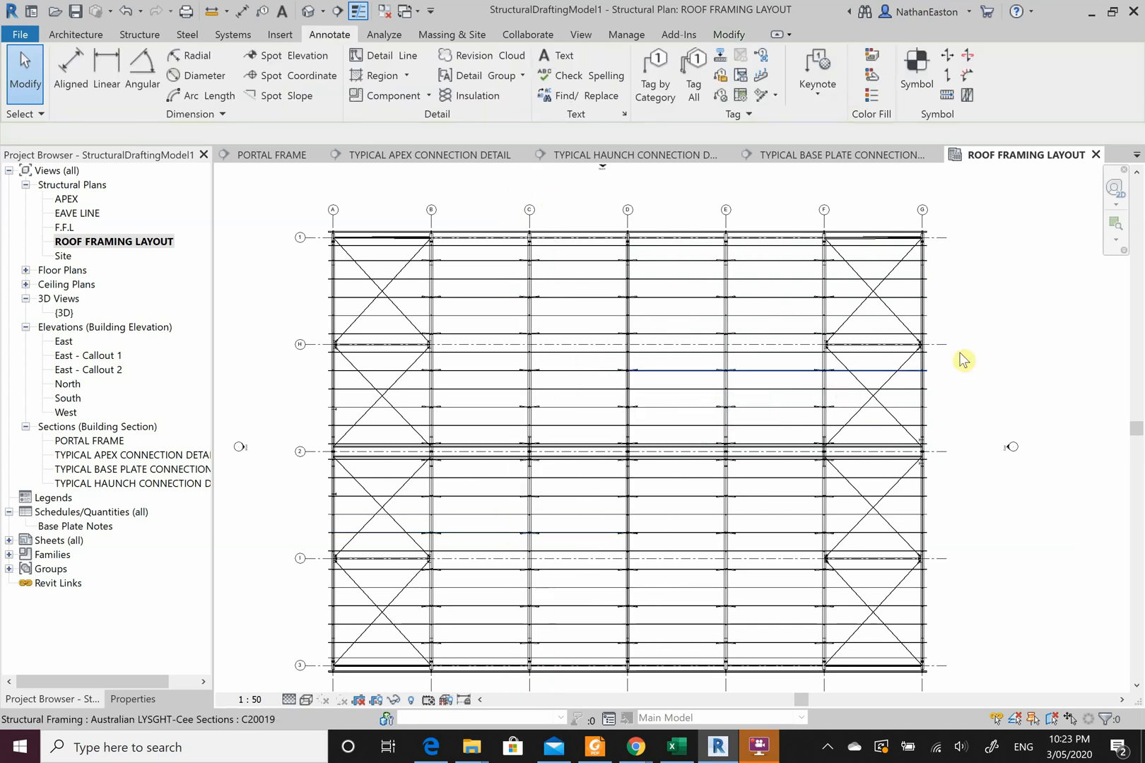
# Draw a rectangular callout around the roof bracing connection where grids G and H meet, and open the callout view.
pyautogui.scroll(5, 941, 353)
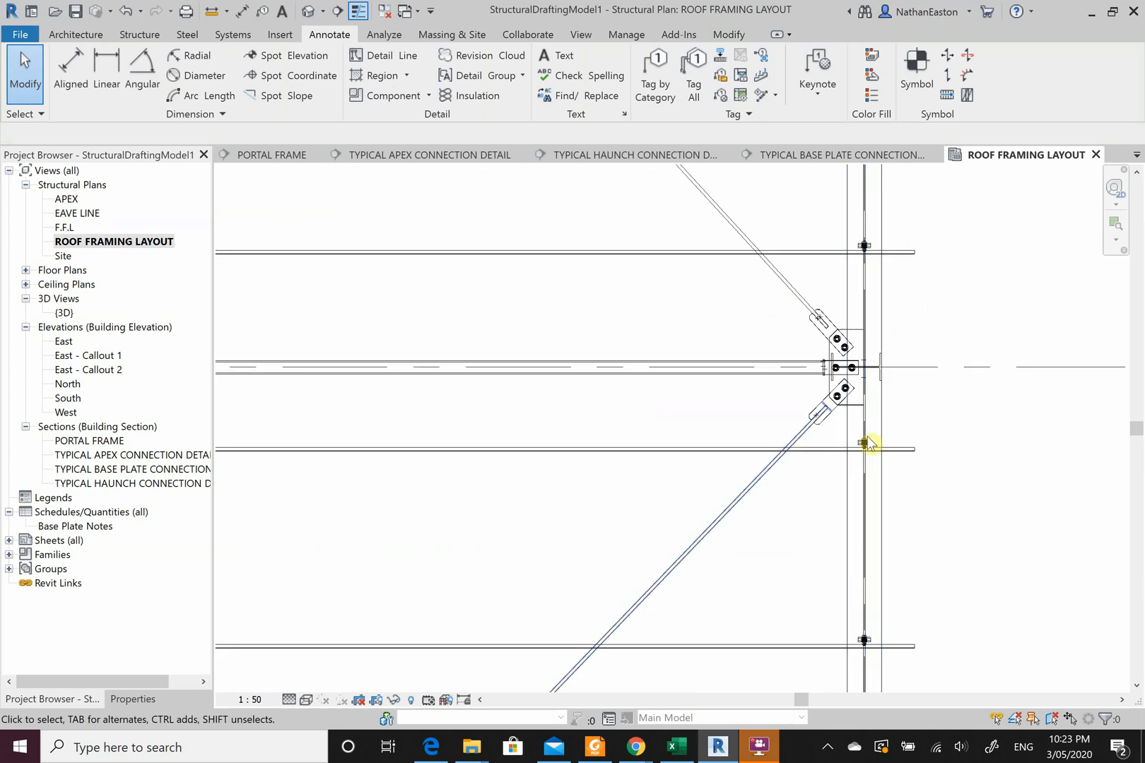
pyautogui.scroll(-3, 848, 389)
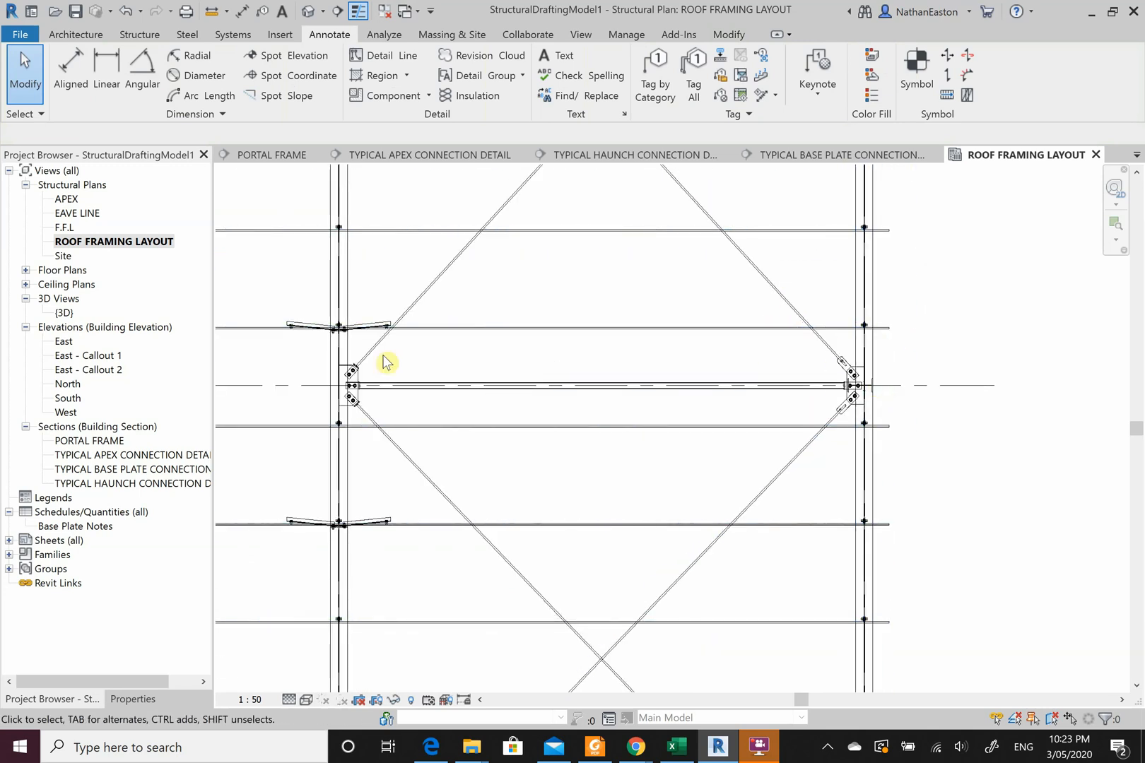
pyautogui.scroll(2, 886, 373)
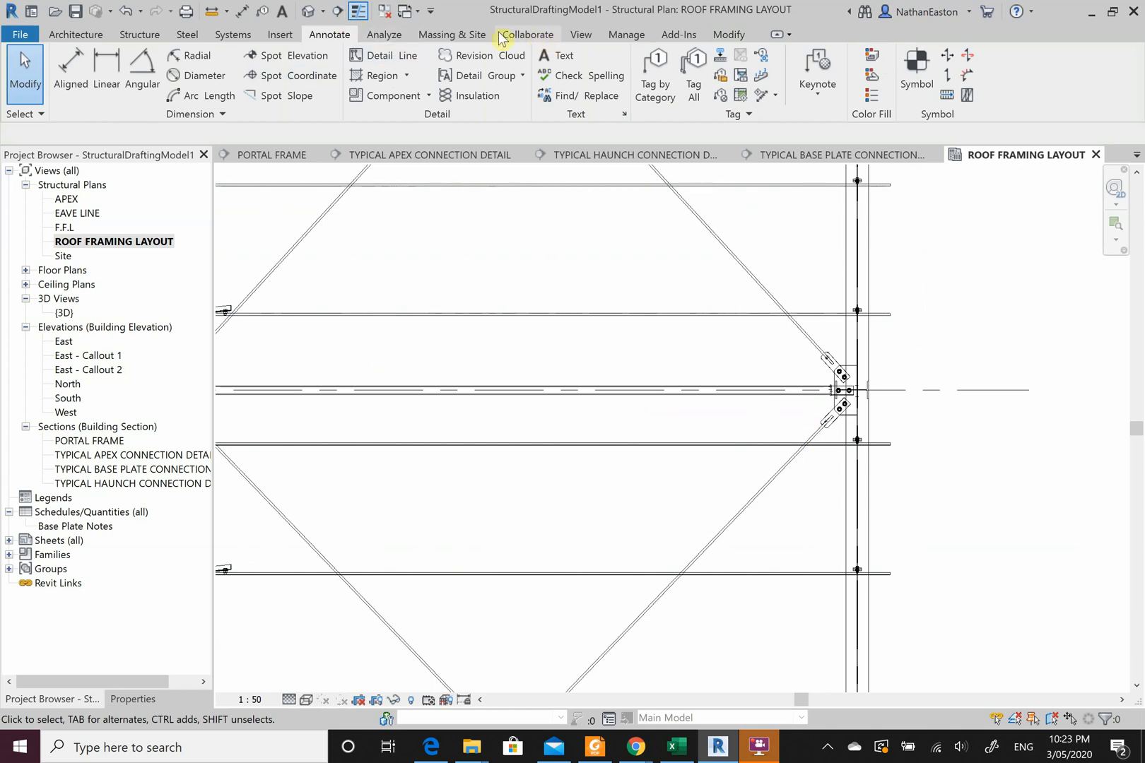
pyautogui.click(580, 34)
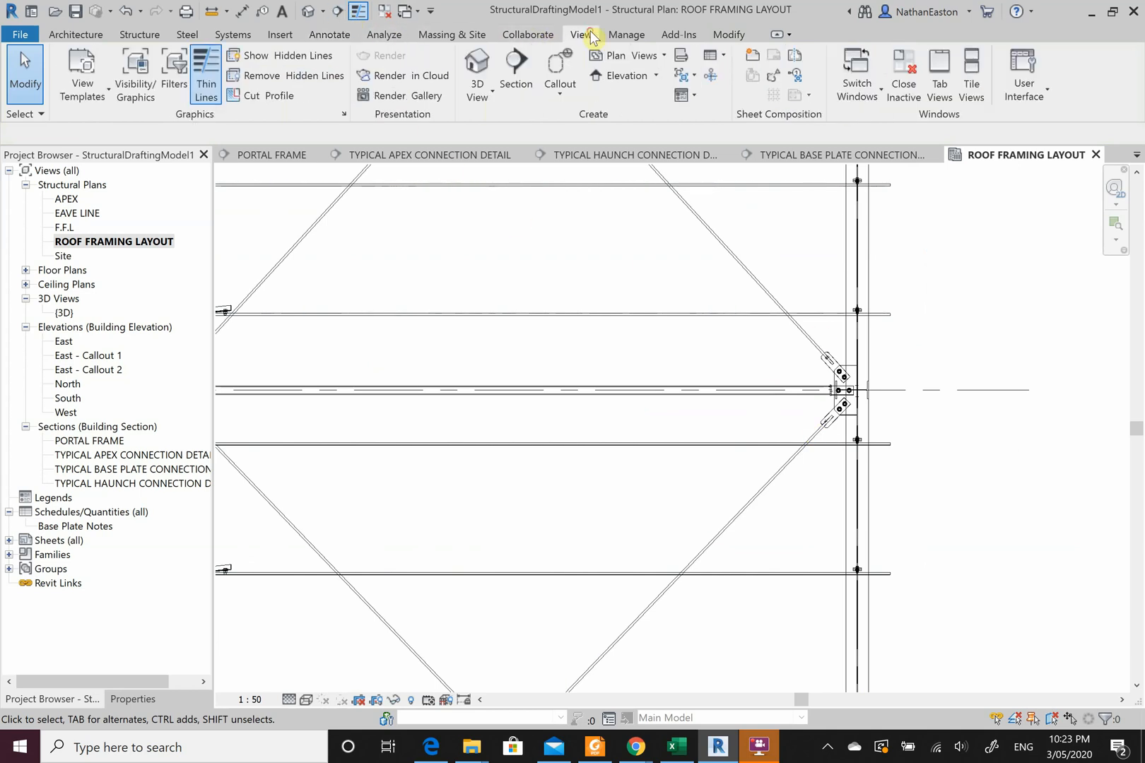
pyautogui.click(554, 63)
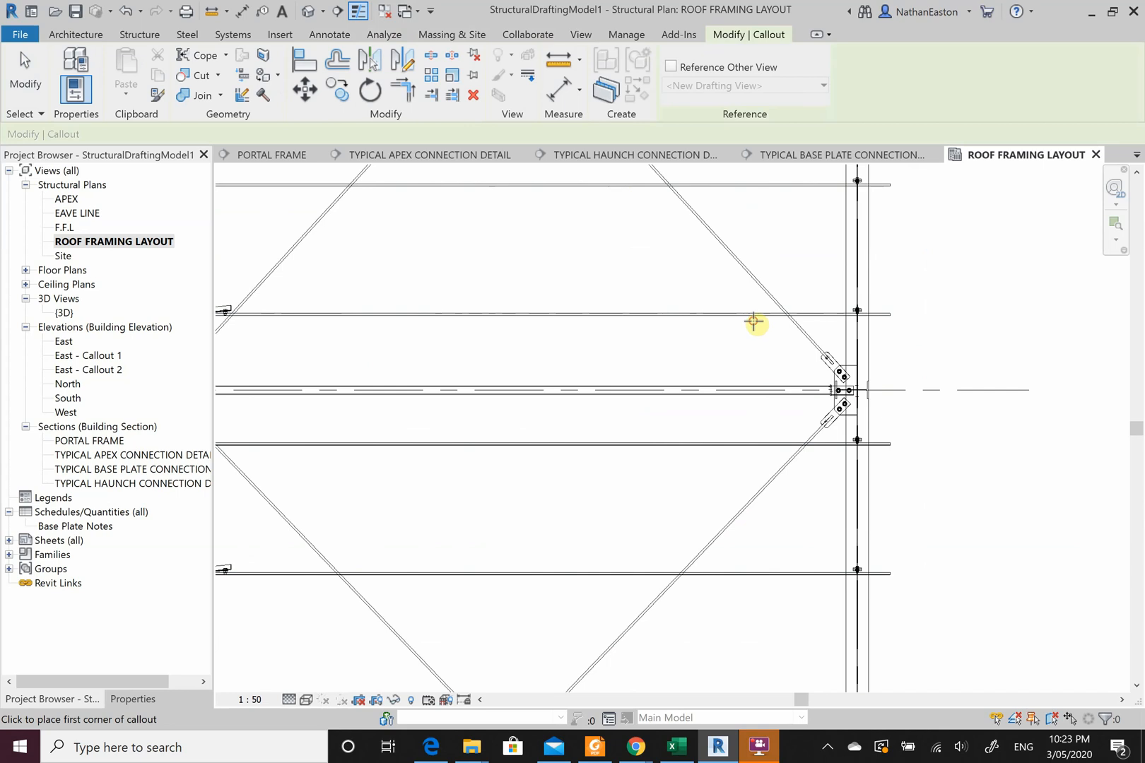
pyautogui.click(754, 321)
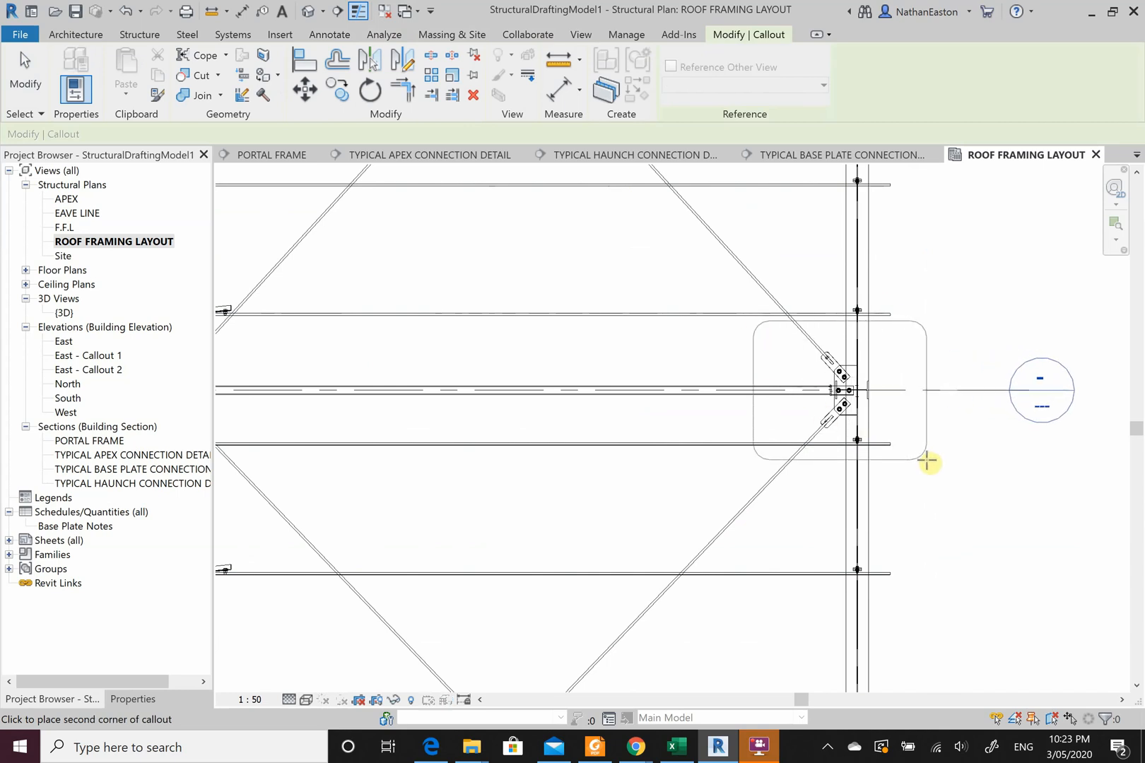
pyautogui.click(927, 461)
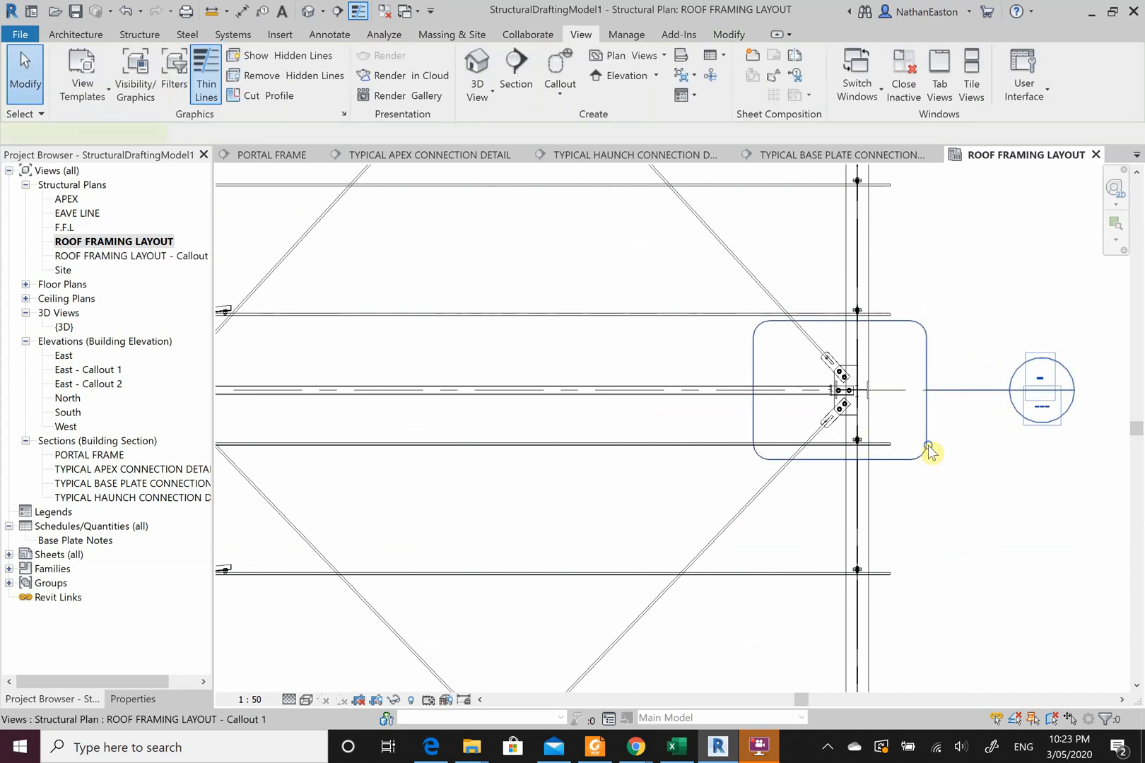
pyautogui.rightClick(930, 452)
pyautogui.click(998, 167)
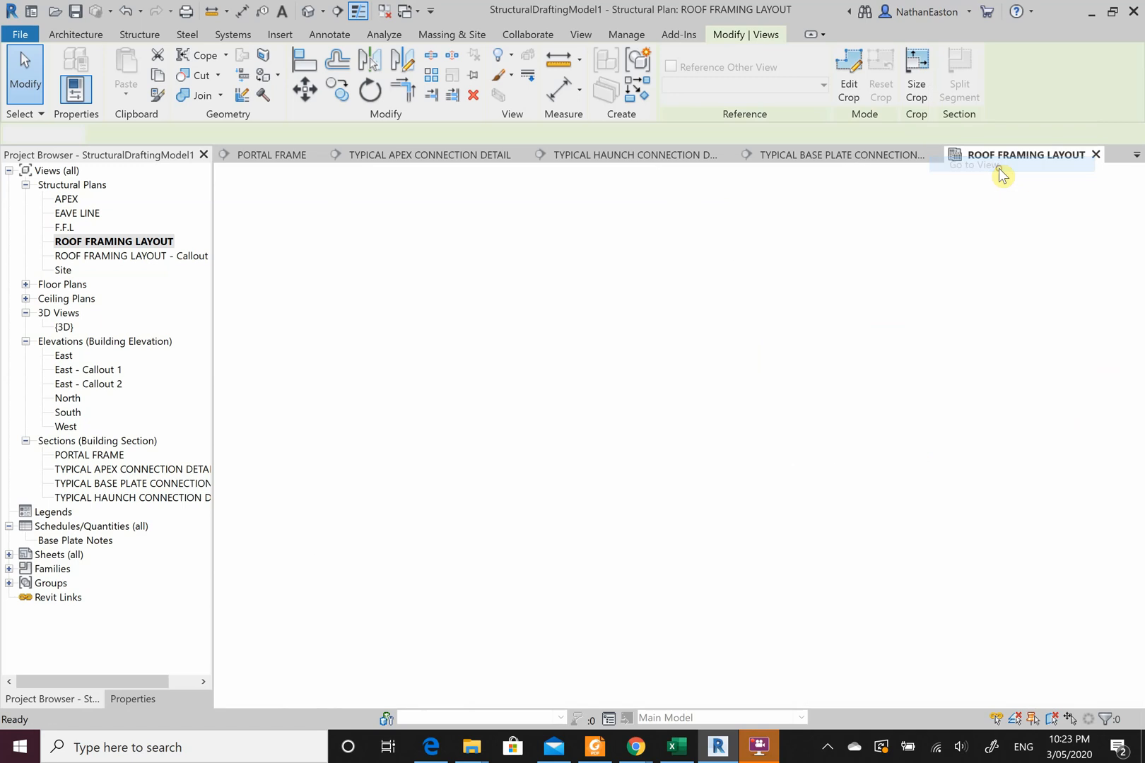
# Set the callout view to scale 1:20, Fine detail level and Shaded visual style.
pyautogui.click(256, 700)
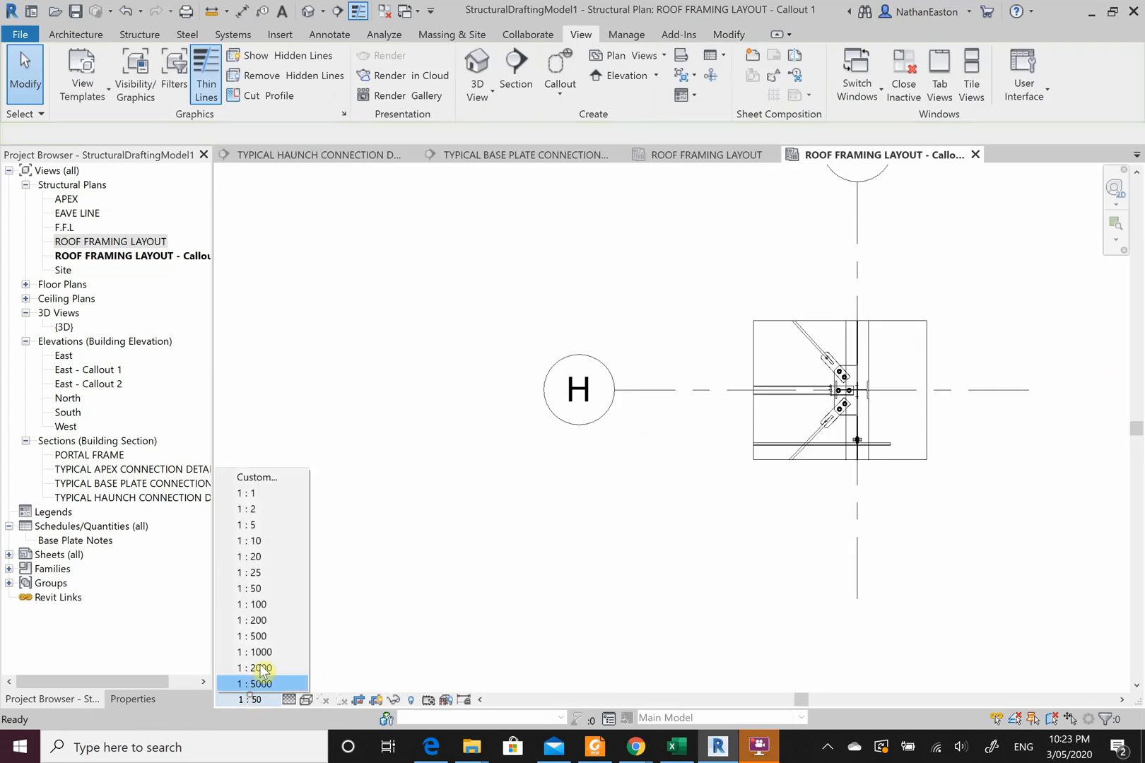
pyautogui.click(282, 574)
pyautogui.click(290, 700)
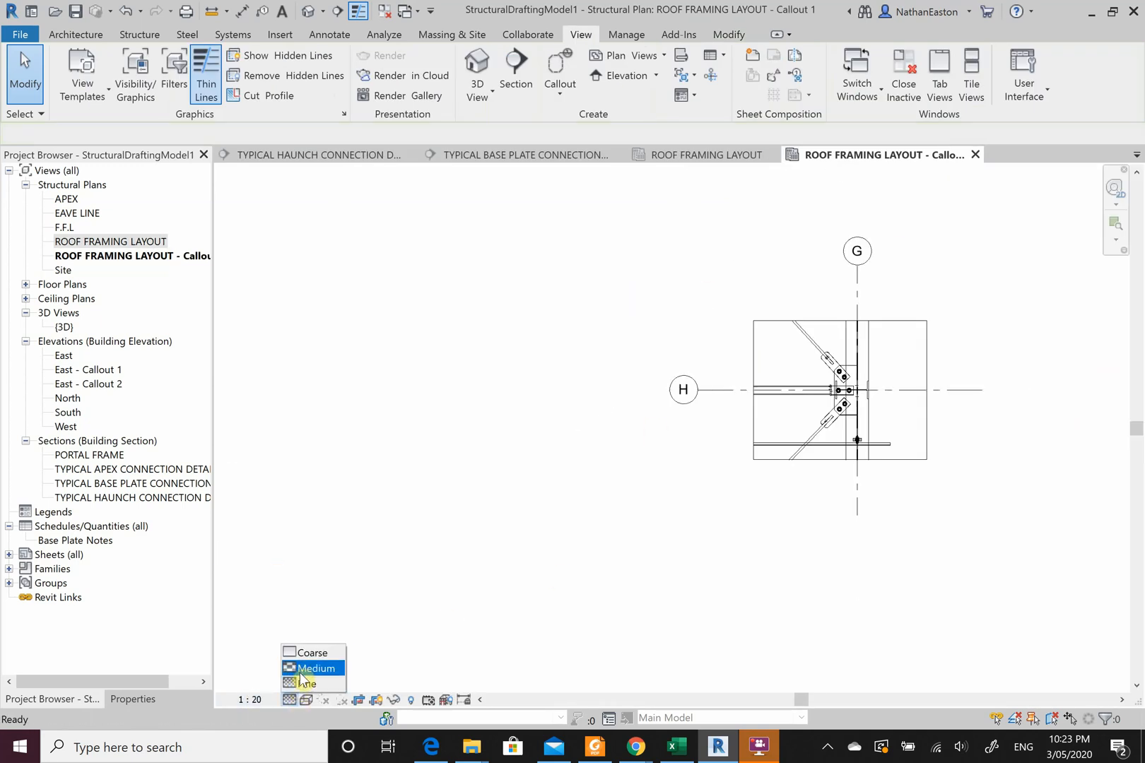
pyautogui.click(302, 683)
pyautogui.click(306, 700)
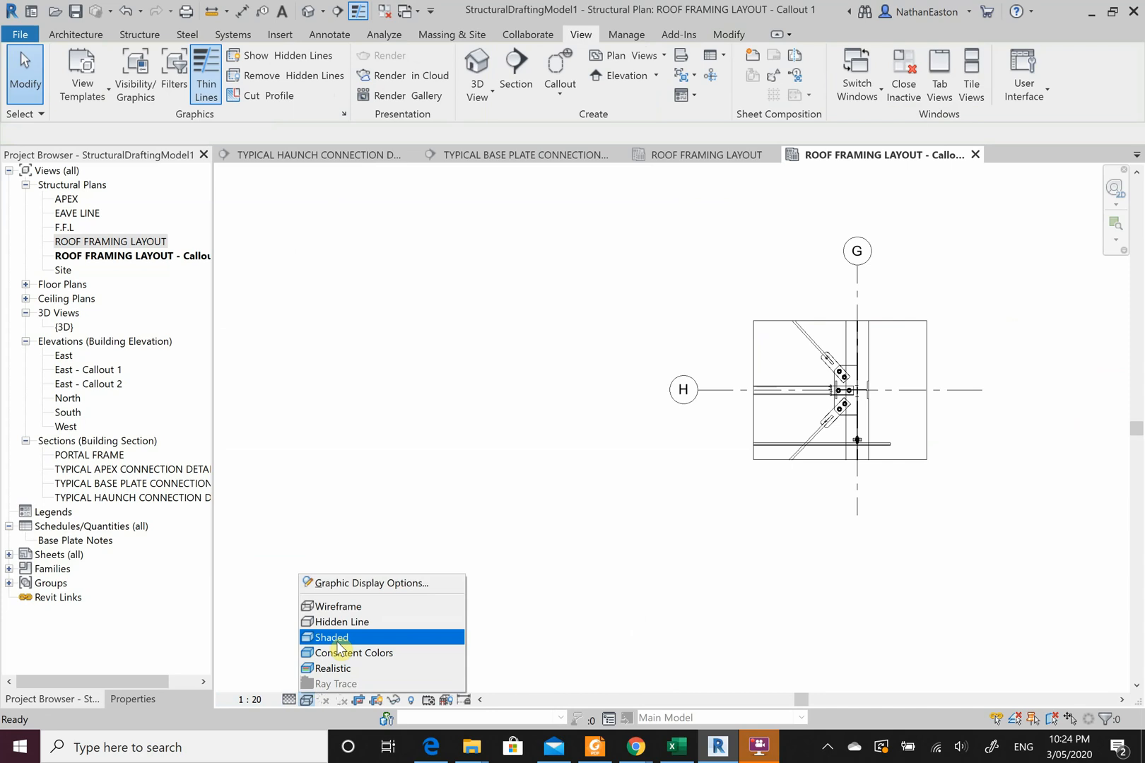
pyautogui.click(378, 635)
# Hide grid lines G and H, the purlin and its single purlin plate in the callout view by element.
pyautogui.scroll(5, 933, 388)
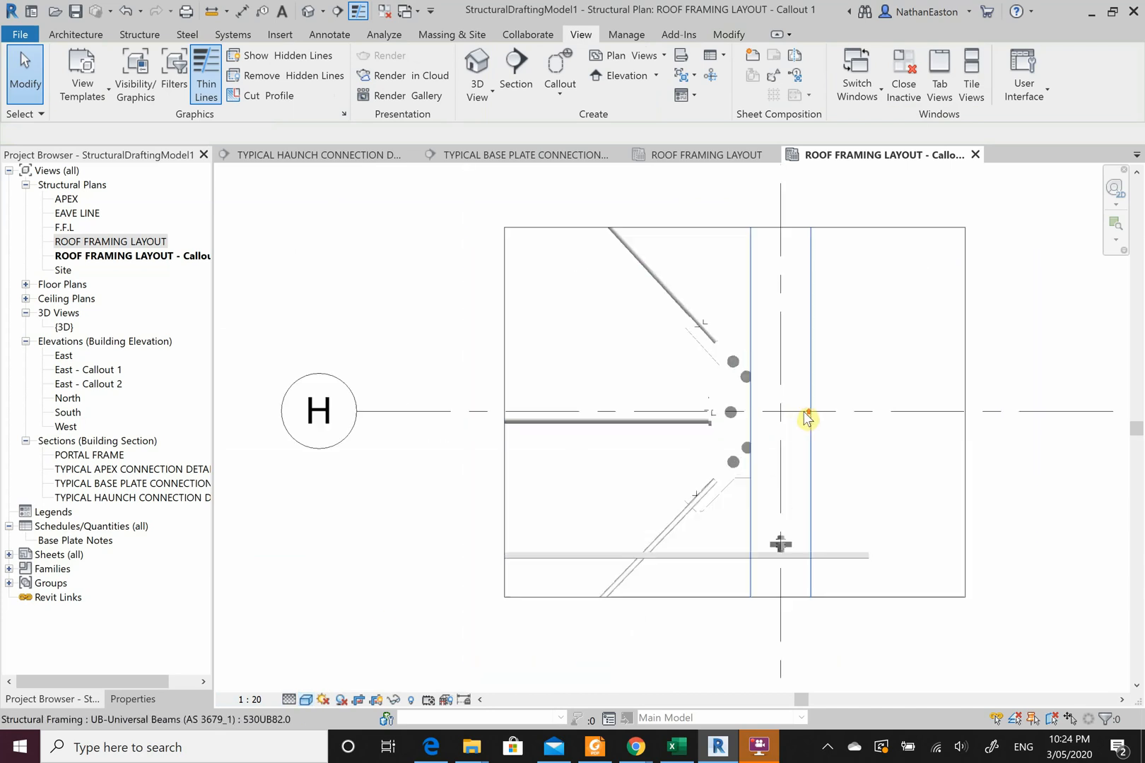
pyautogui.scroll(2, 809, 417)
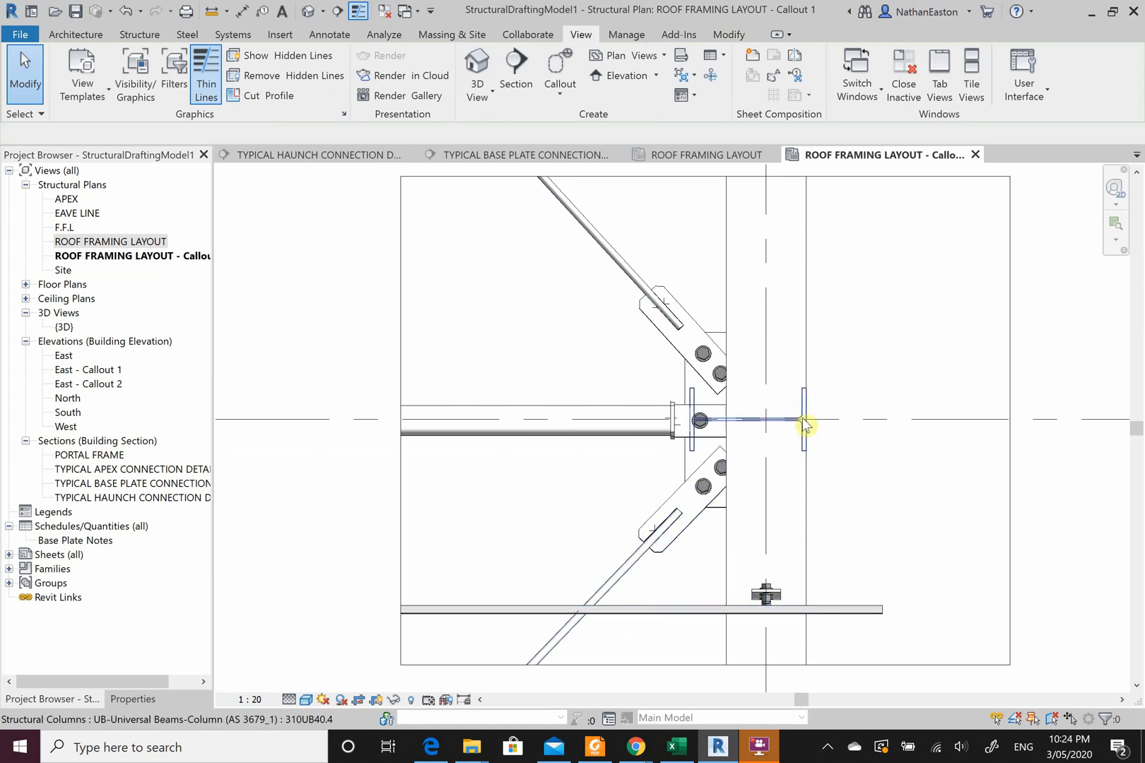
pyautogui.click(857, 422)
pyautogui.scroll(-4, 857, 422)
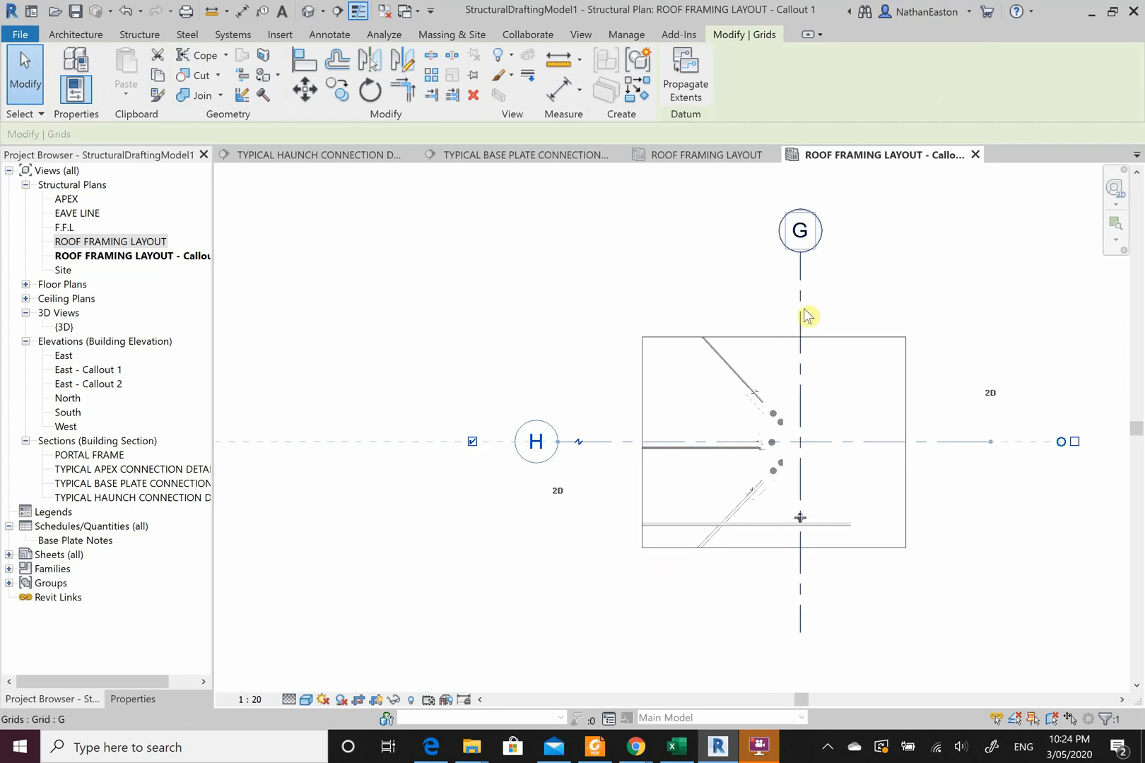
pyautogui.keyDown('ctrl'); pyautogui.click(806, 315); pyautogui.keyUp('ctrl')
pyautogui.scroll(3, 846, 511)
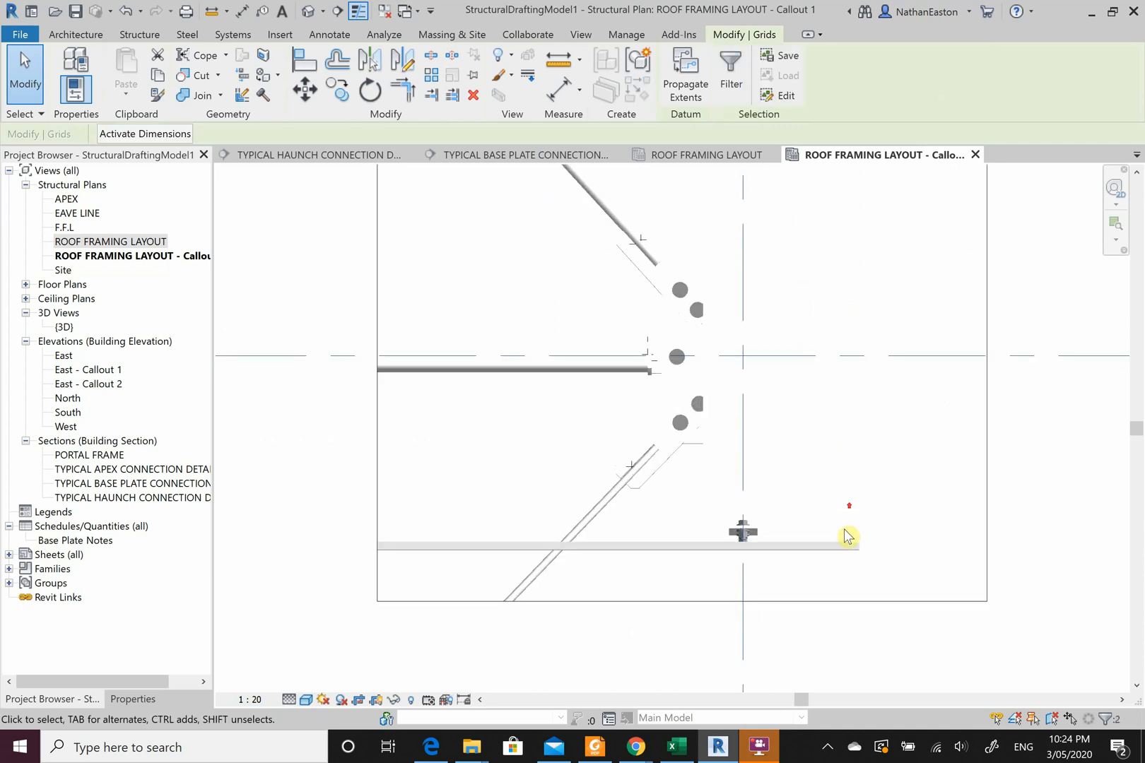
pyautogui.keyDown('ctrl'); pyautogui.click(672, 546); pyautogui.keyUp('ctrl')
pyautogui.keyDown('ctrl'); pyautogui.click(735, 531); pyautogui.keyUp('ctrl')
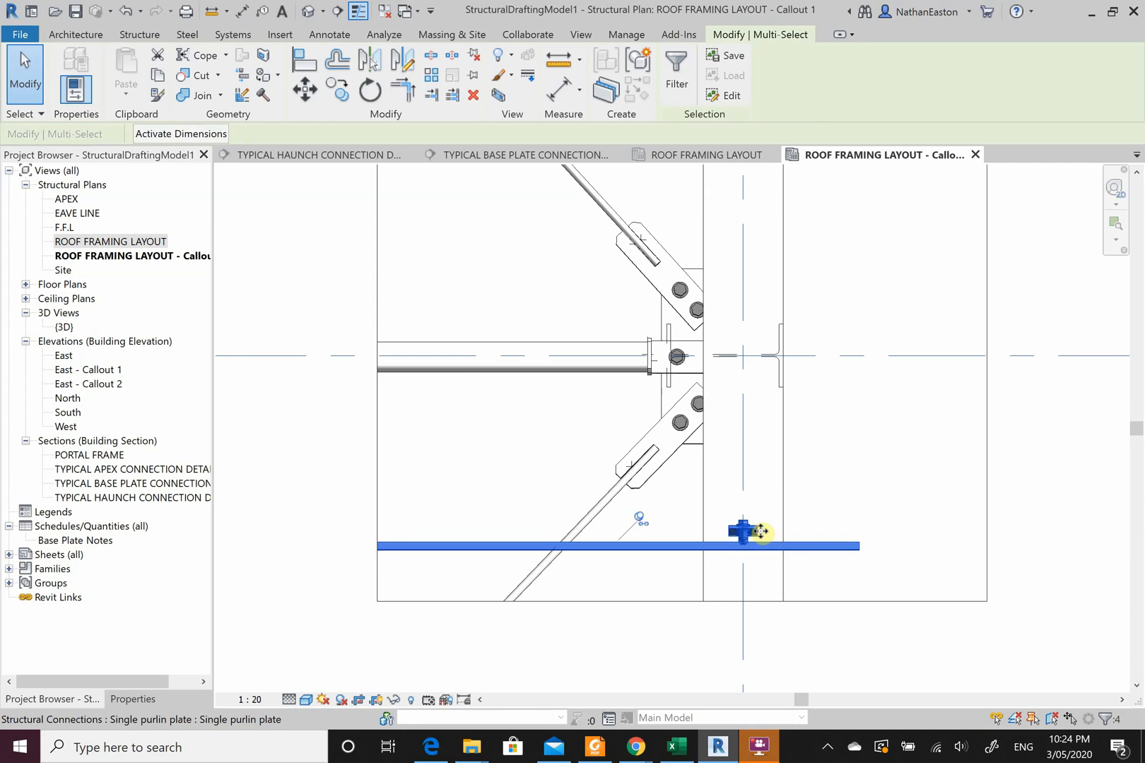
pyautogui.rightClick(829, 547)
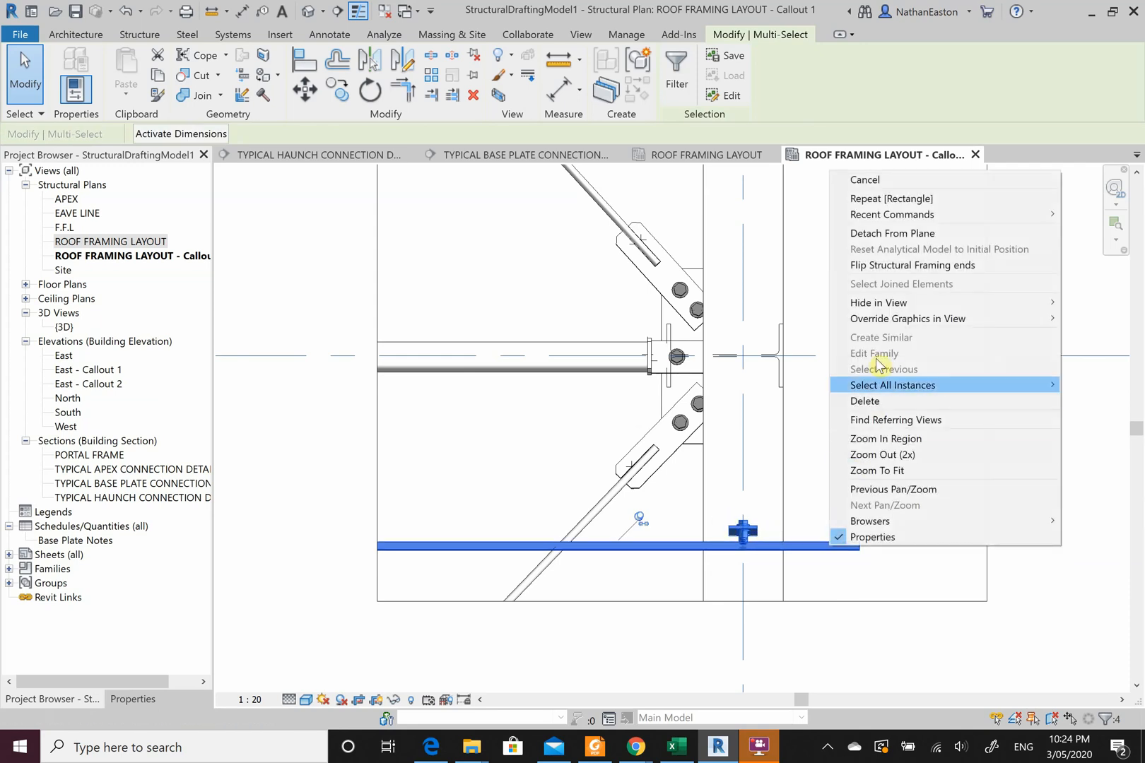
pyautogui.moveTo(1000, 308)
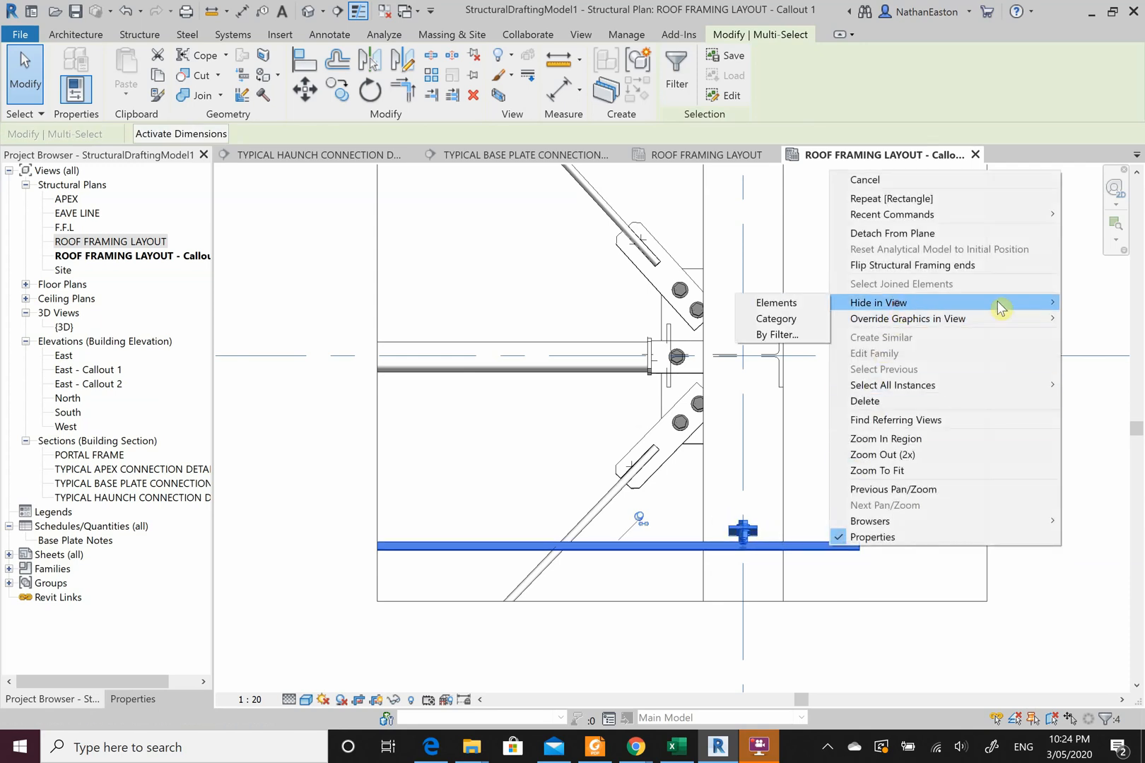
pyautogui.click(818, 304)
# Hide the 310UB40.4 structural column at the bracing connection in the callout view.
pyautogui.scroll(3, 764, 495)
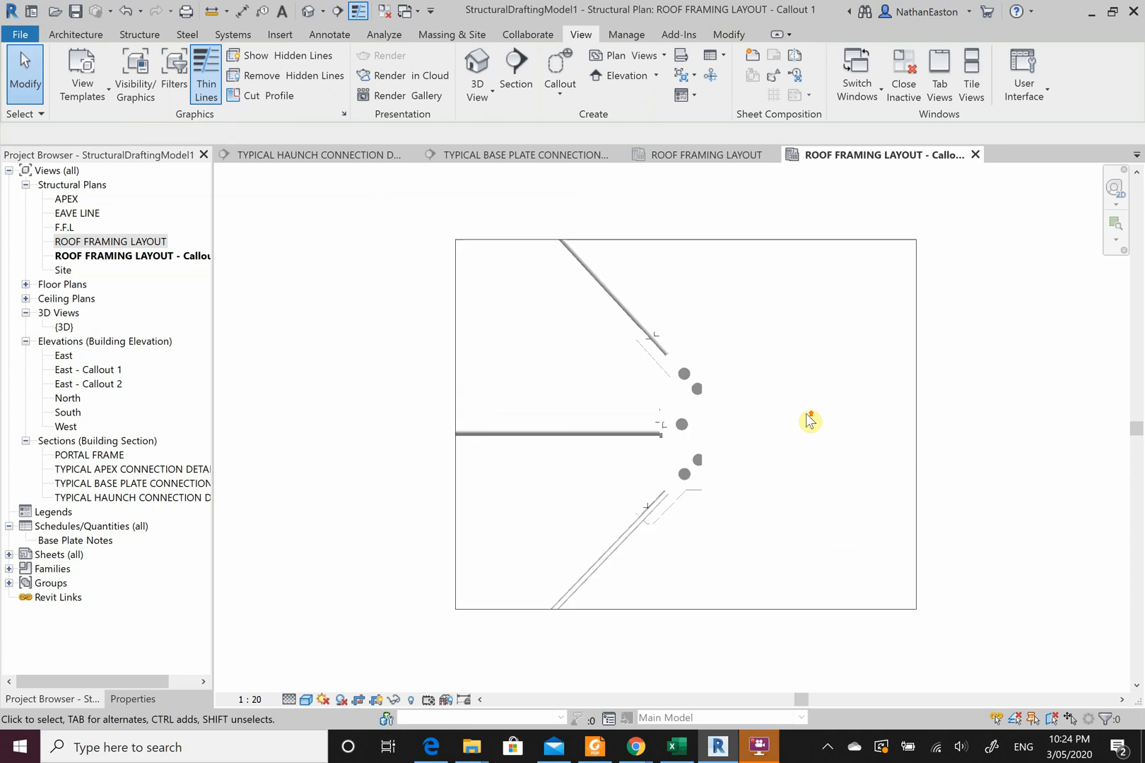
pyautogui.rightClick(730, 428)
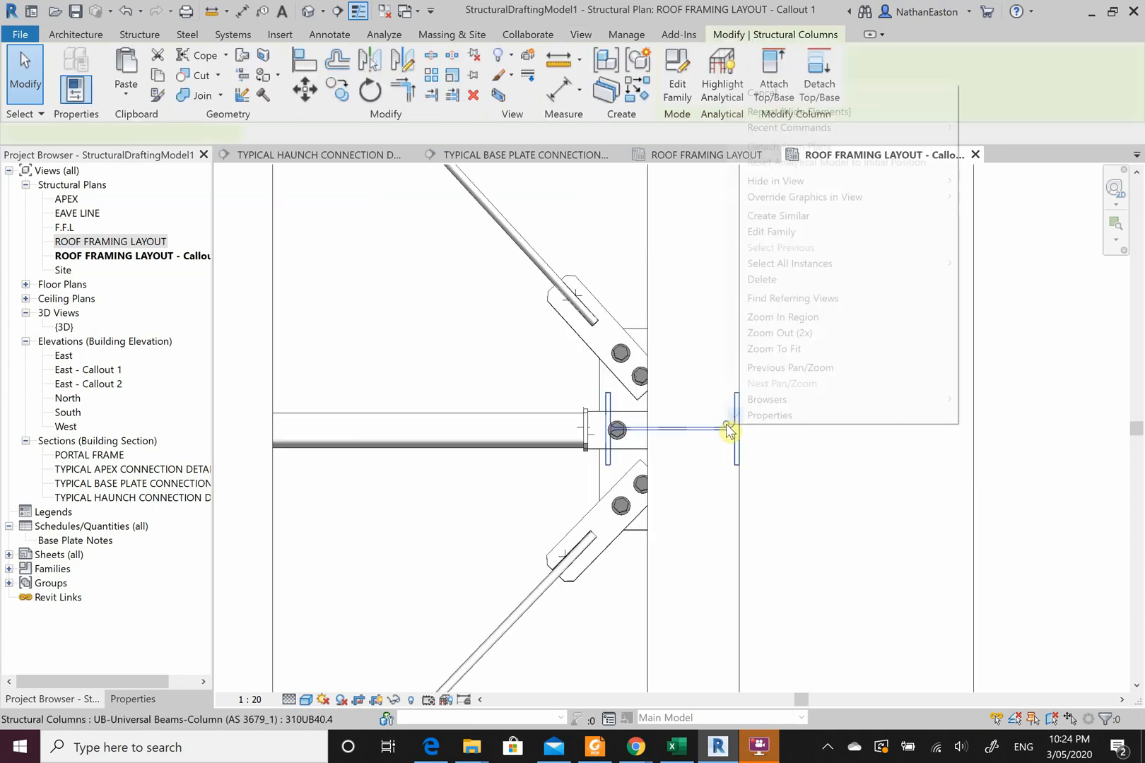
pyautogui.click(978, 180)
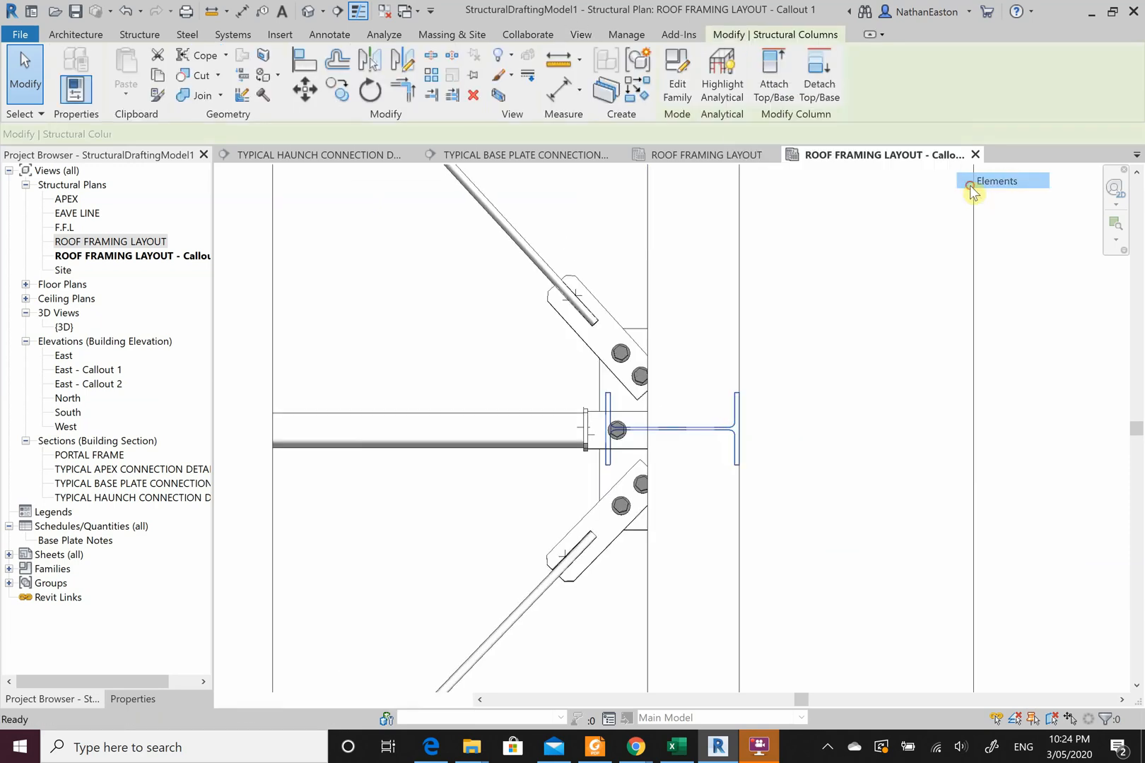
# Turn off Crop Region Visible for the callout view and apply the change.
pyautogui.scroll(-2, 823, 401)
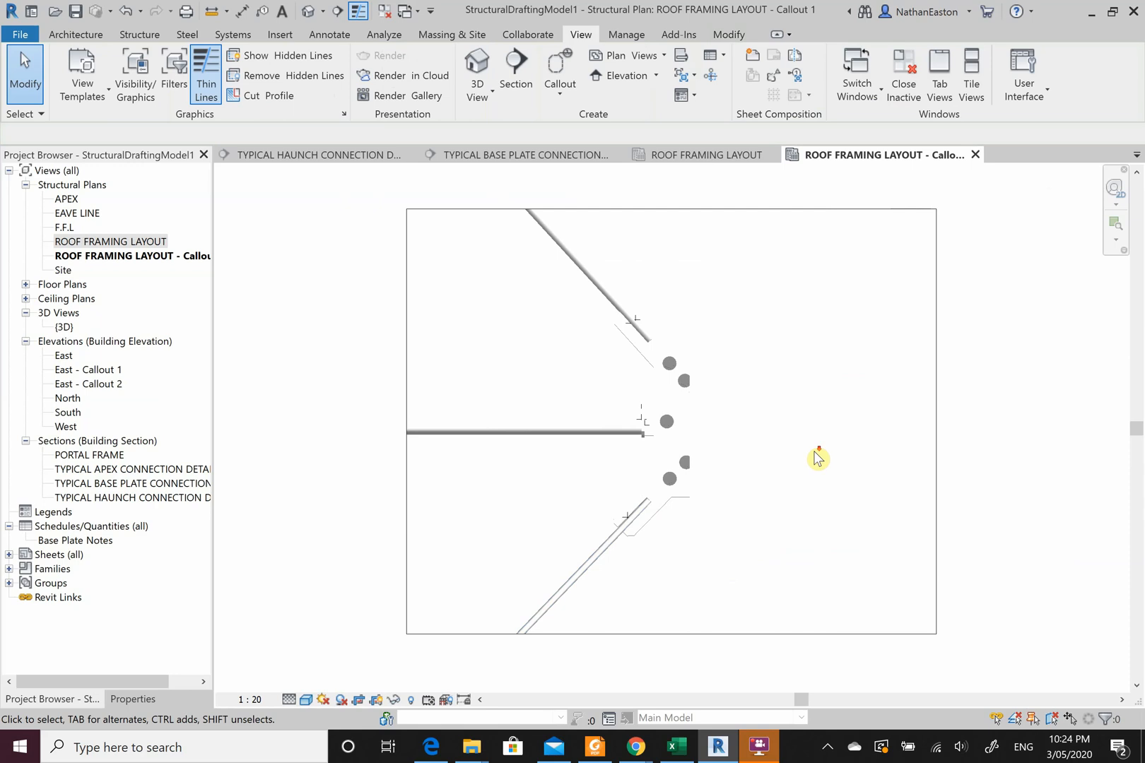
pyautogui.scroll(-2, 818, 458)
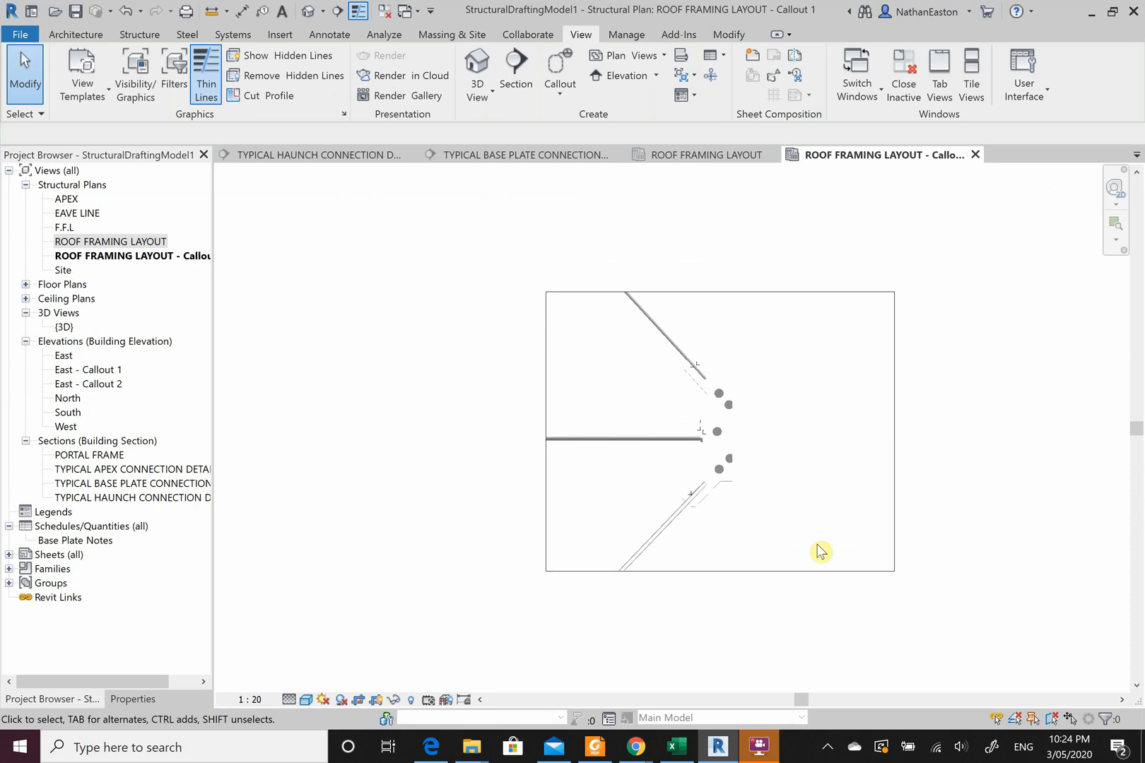
pyautogui.click(132, 700)
pyautogui.click(100, 612)
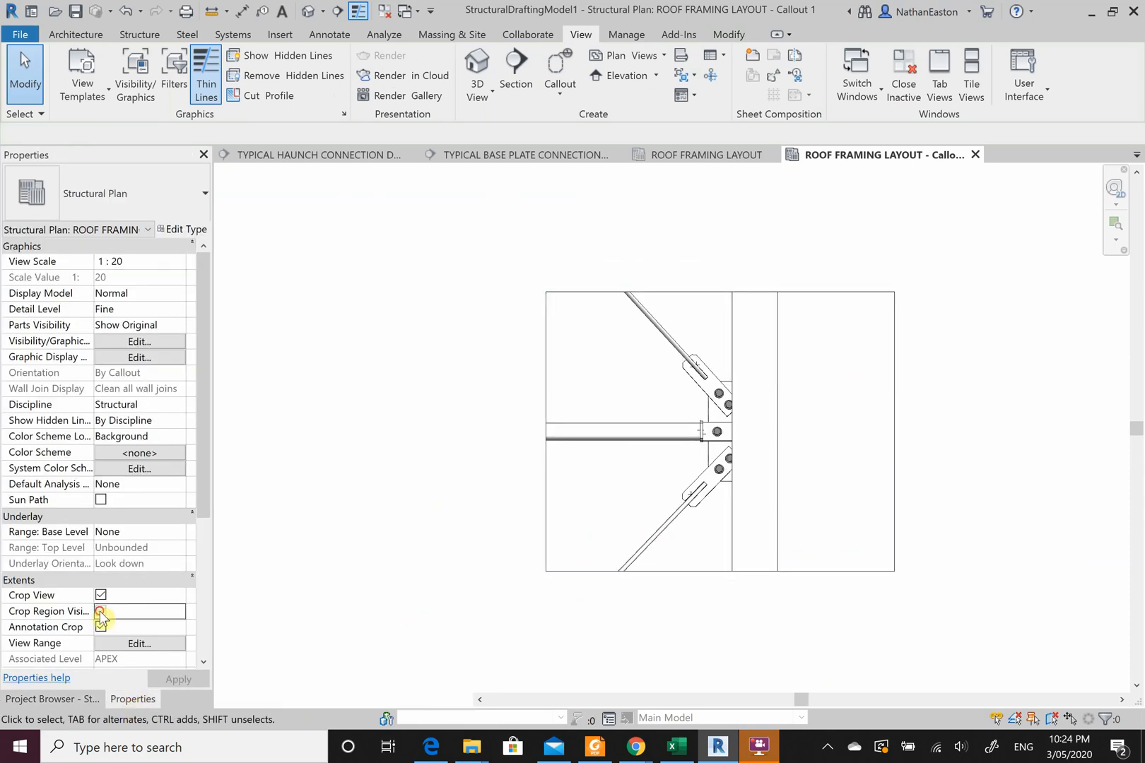
pyautogui.click(171, 678)
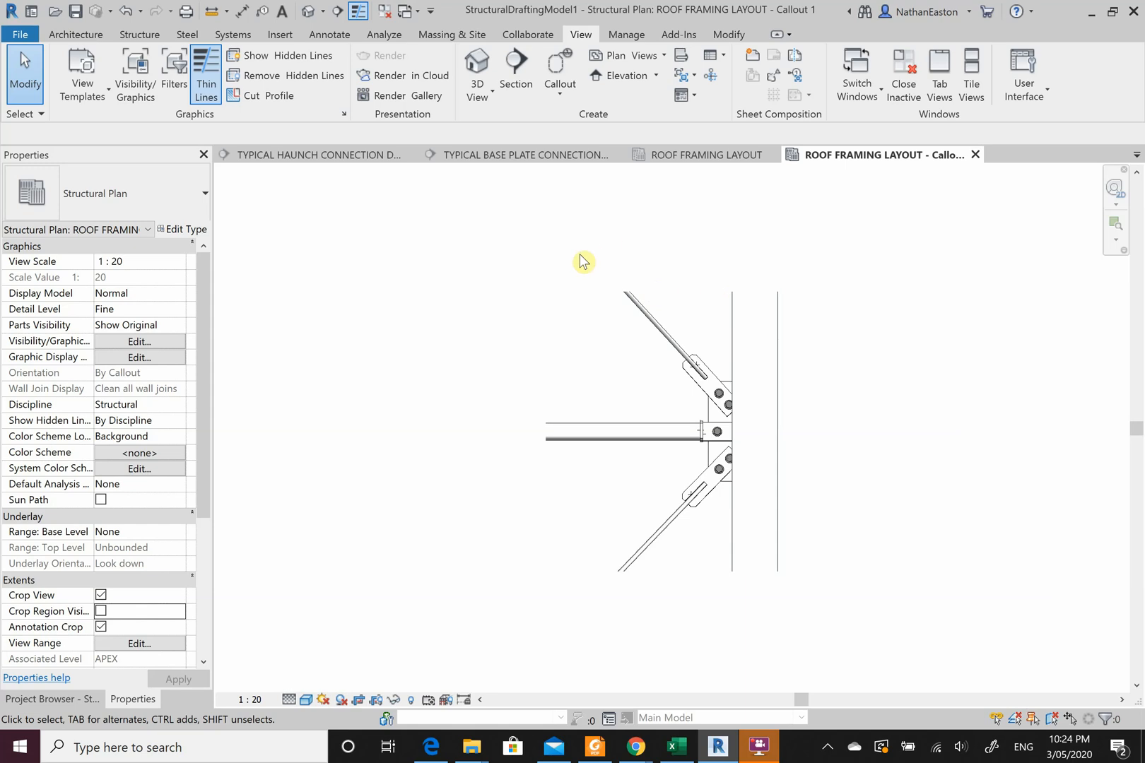
# Place a Break Line (AUS) detail component centred across the upper end of the 530UB82.0 beam, dismissing the save reminder.
pyautogui.click(329, 35)
pyautogui.click(427, 96)
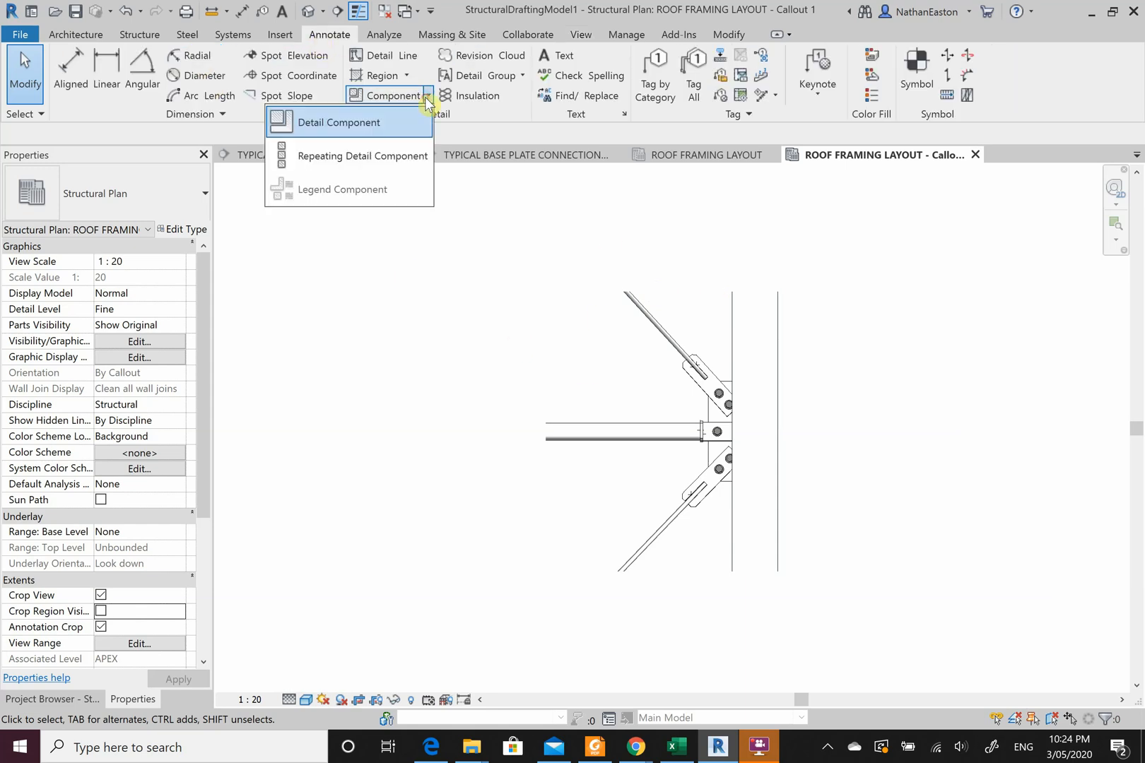
pyautogui.click(356, 124)
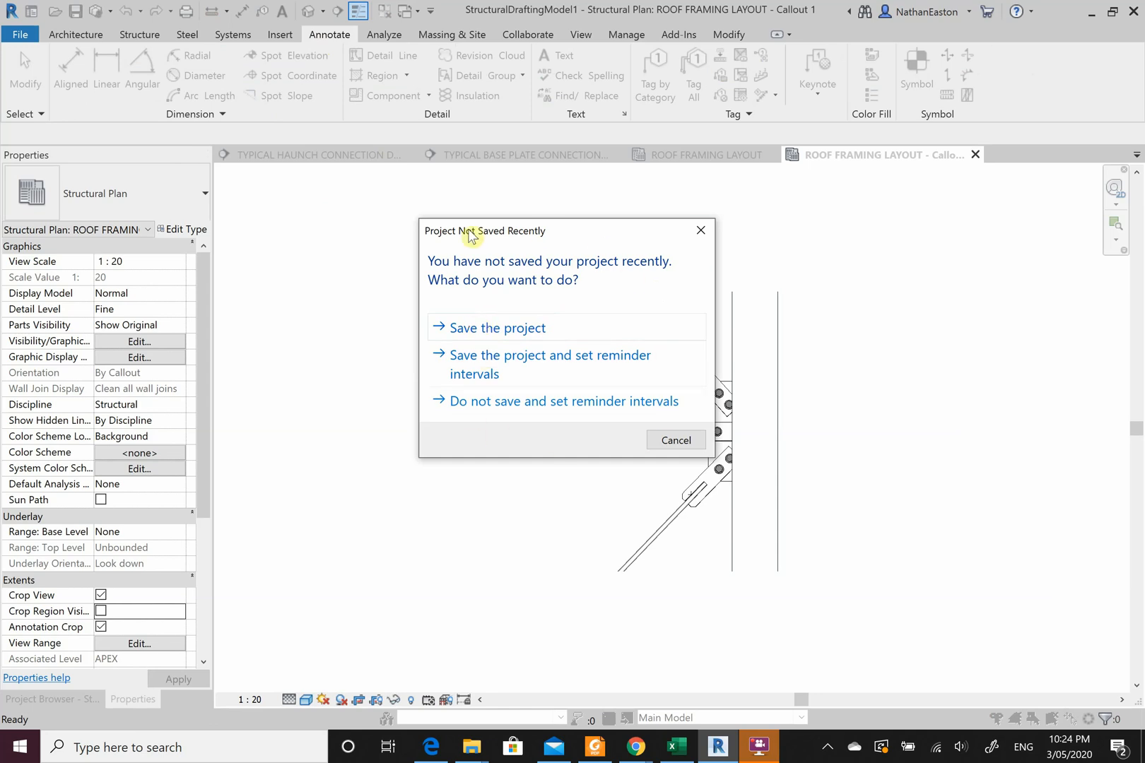
pyautogui.click(700, 233)
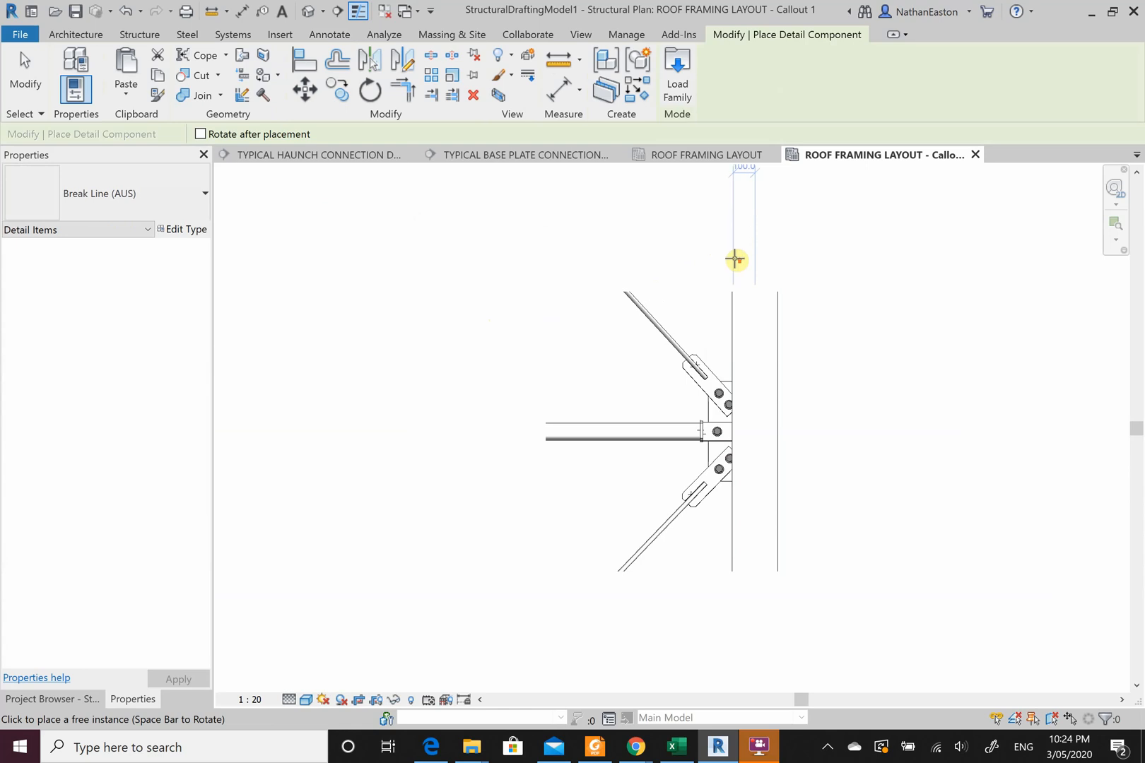
pyautogui.scroll(3, 735, 259)
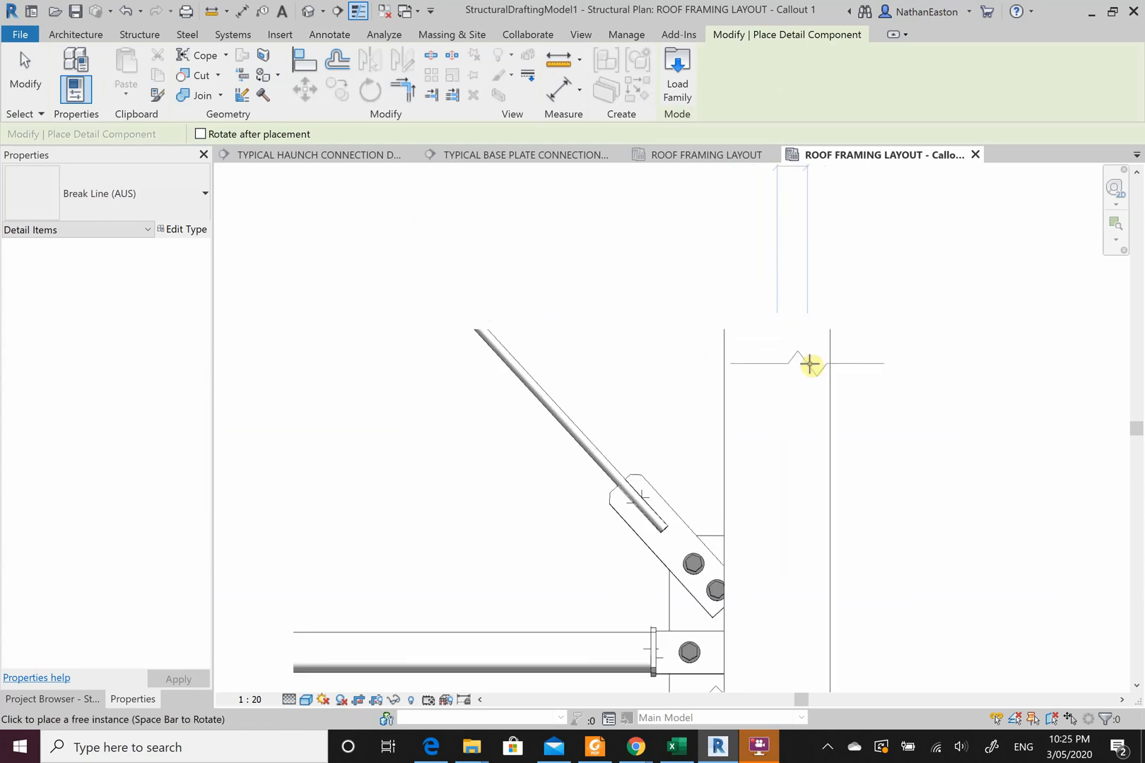
pyautogui.click(778, 343)
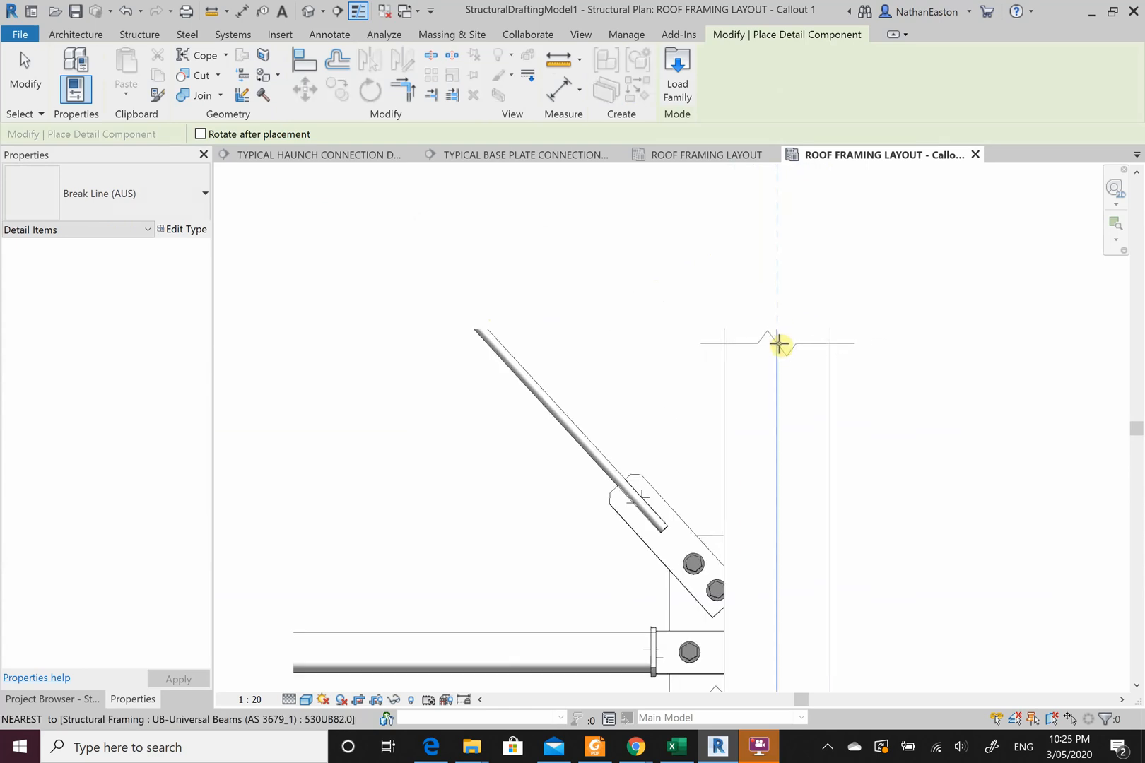
pyautogui.scroll(-3, 690, 261)
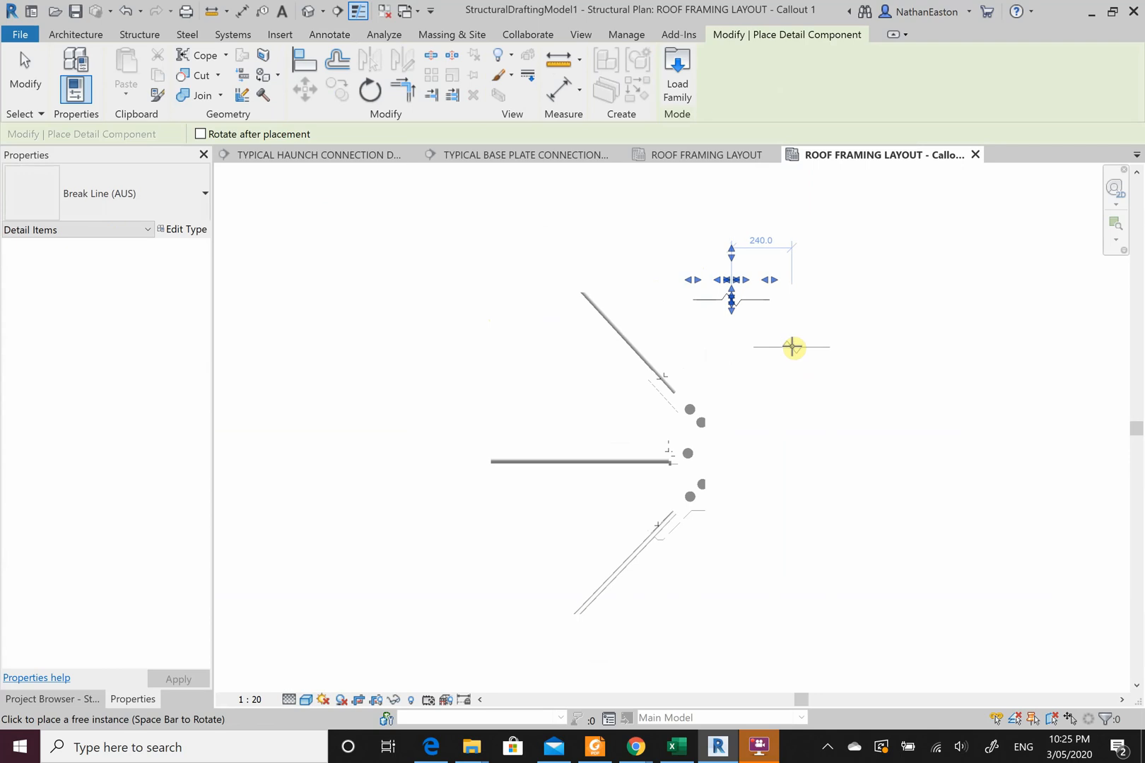
pyautogui.rightClick(792, 349)
pyautogui.click(820, 356)
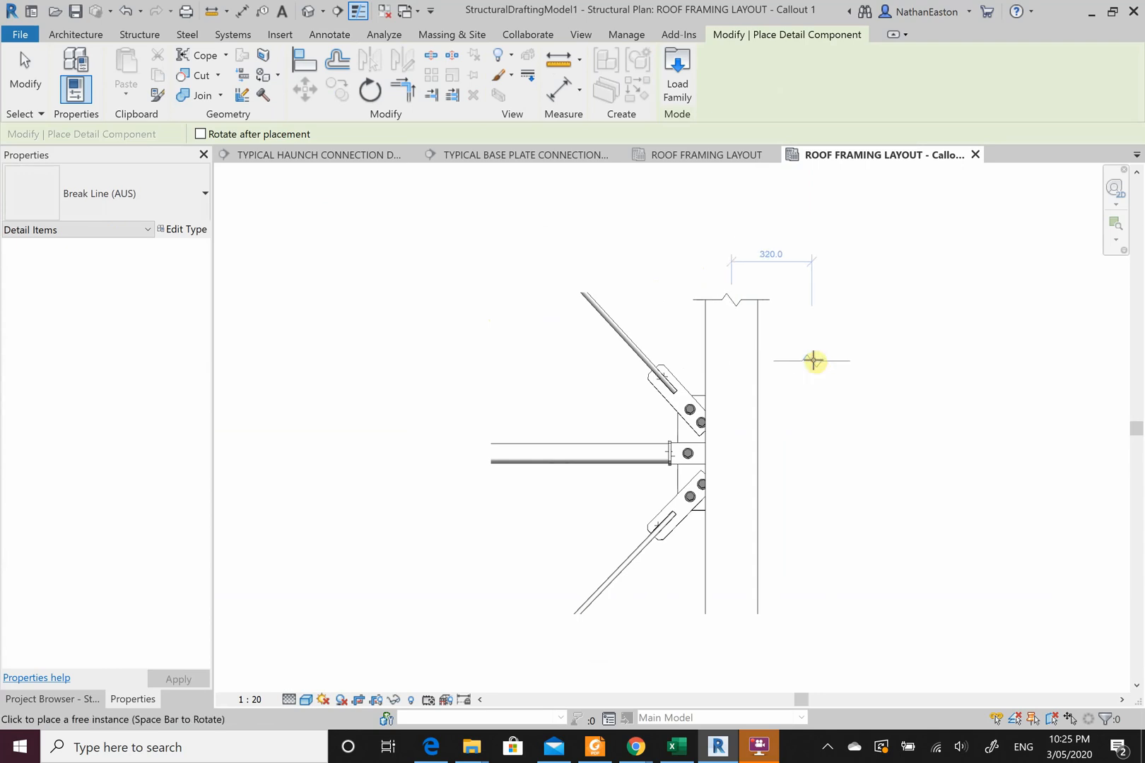
pyautogui.press('Escape')
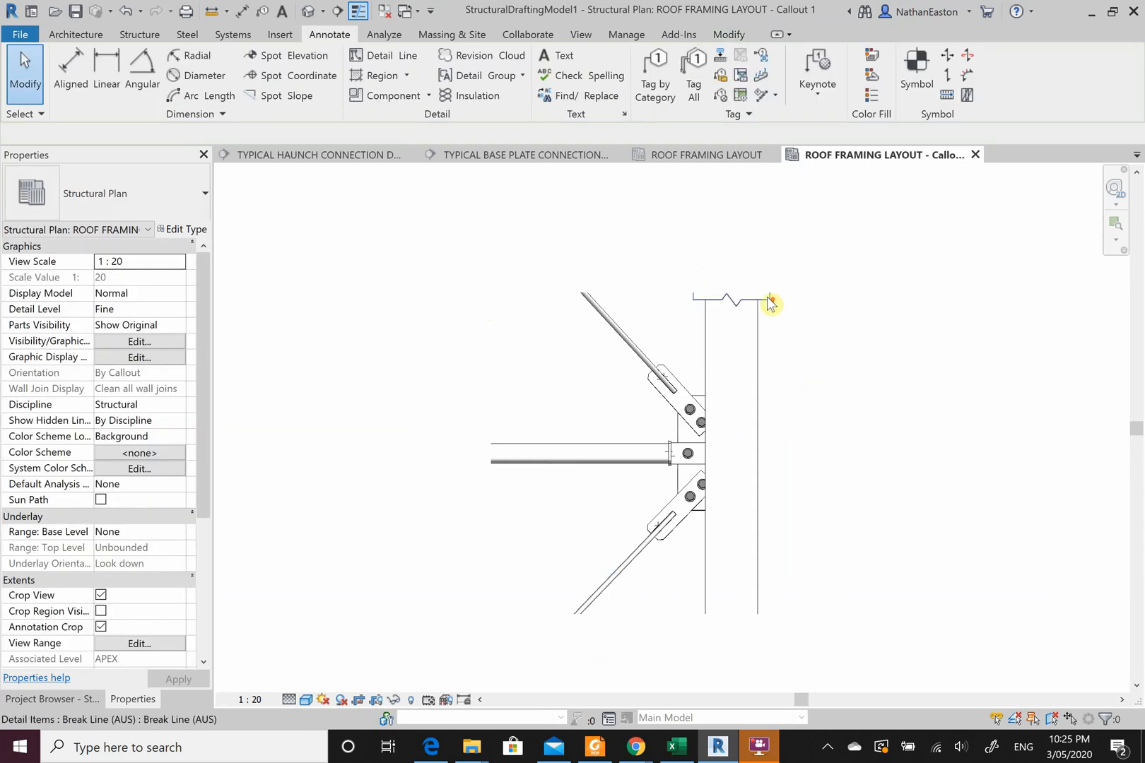
# Stretch the jag depth of the beam's upper break line to about 74 mm.
pyautogui.scroll(3, 767, 303)
pyautogui.click(715, 304)
pyautogui.scroll(3, 715, 303)
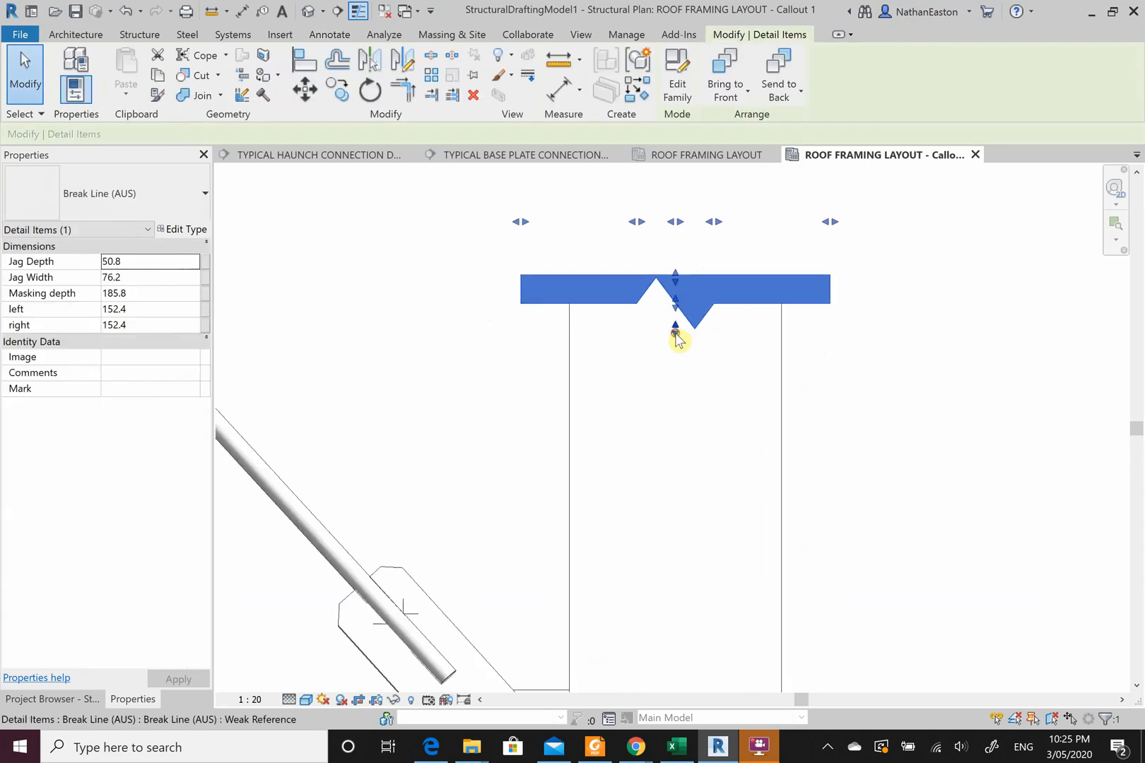
pyautogui.moveTo(679, 337); pyautogui.dragTo(677, 357)
pyautogui.click(748, 437)
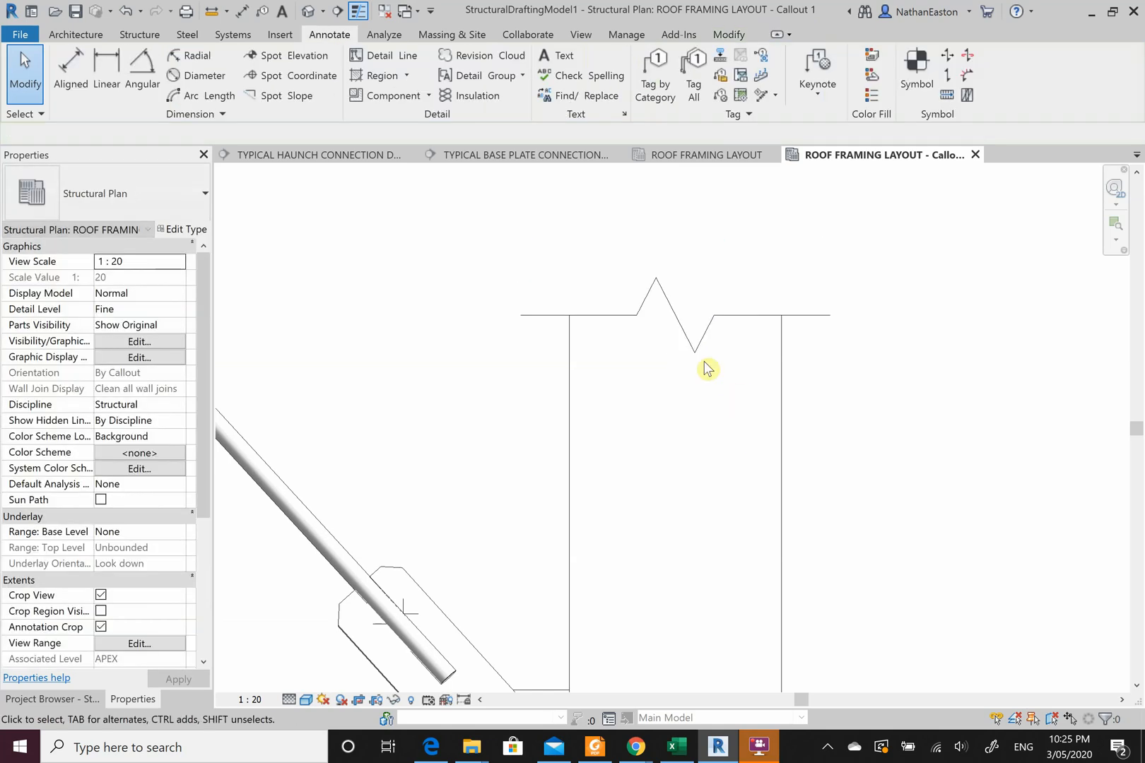
# Shift the upper break line's jag sideways to about 162 mm on its left and 142 mm on its right.
pyautogui.click(685, 325)
pyautogui.scroll(1, 680, 251)
pyautogui.moveTo(672, 237); pyautogui.dragTo(685, 240)
pyautogui.click(694, 409)
pyautogui.scroll(-6, 695, 408)
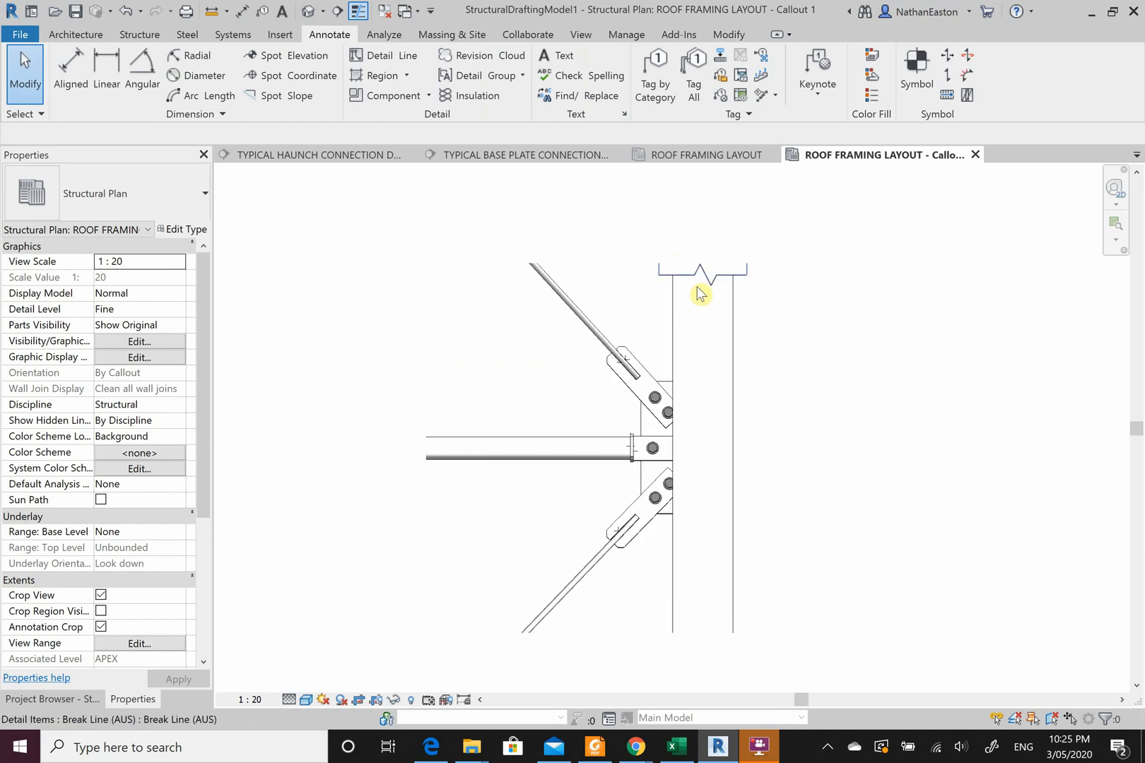
# Copy the upper break line about 1160 mm straight down the beam and rotate the copy 180°.
pyautogui.click(703, 287)
pyautogui.click(336, 89)
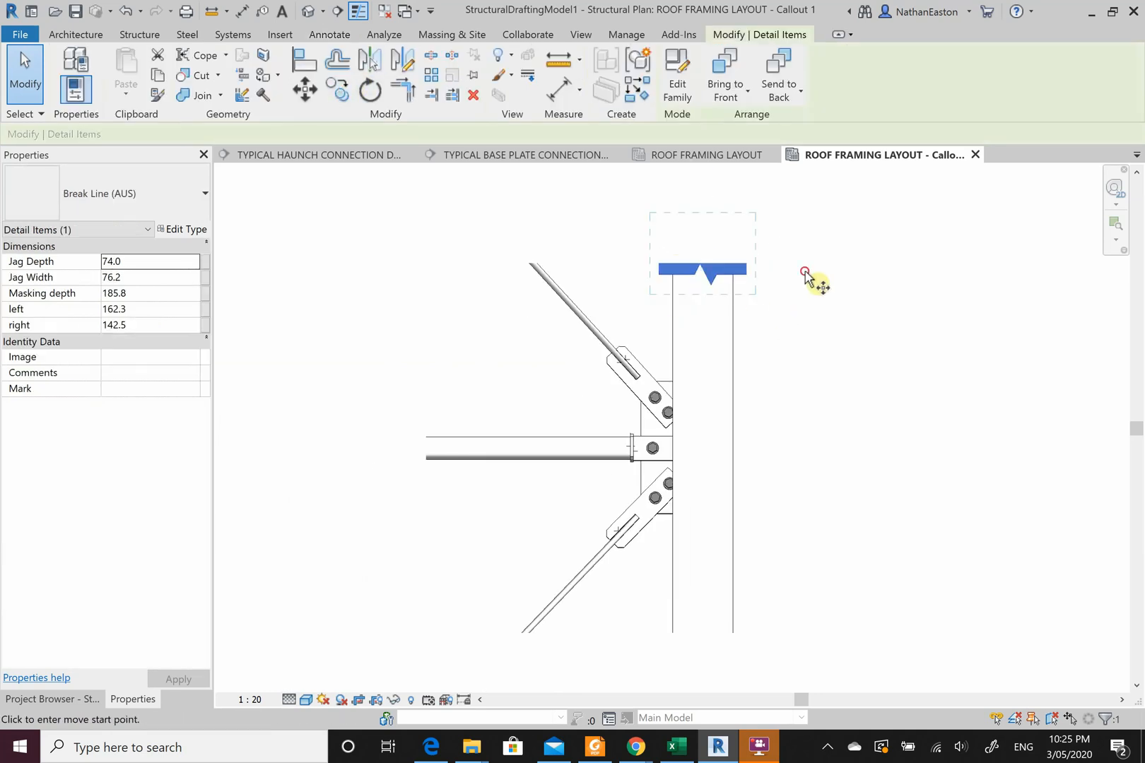
pyautogui.click(804, 271)
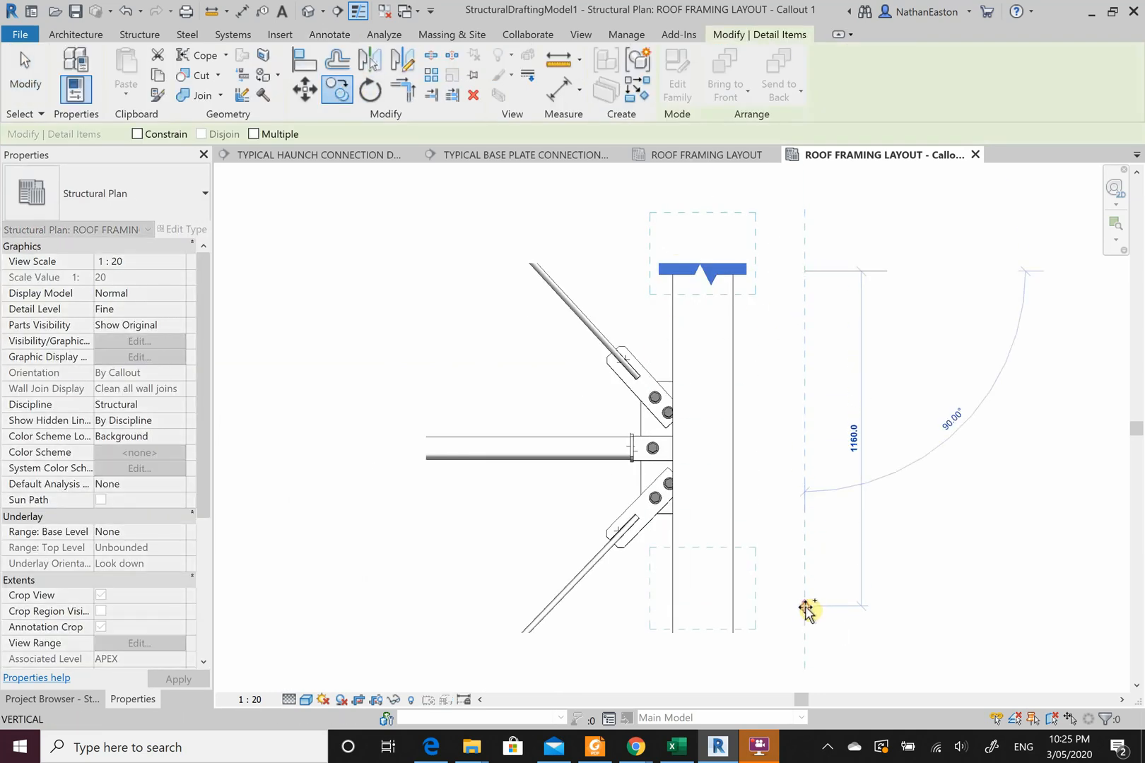
pyautogui.click(806, 609)
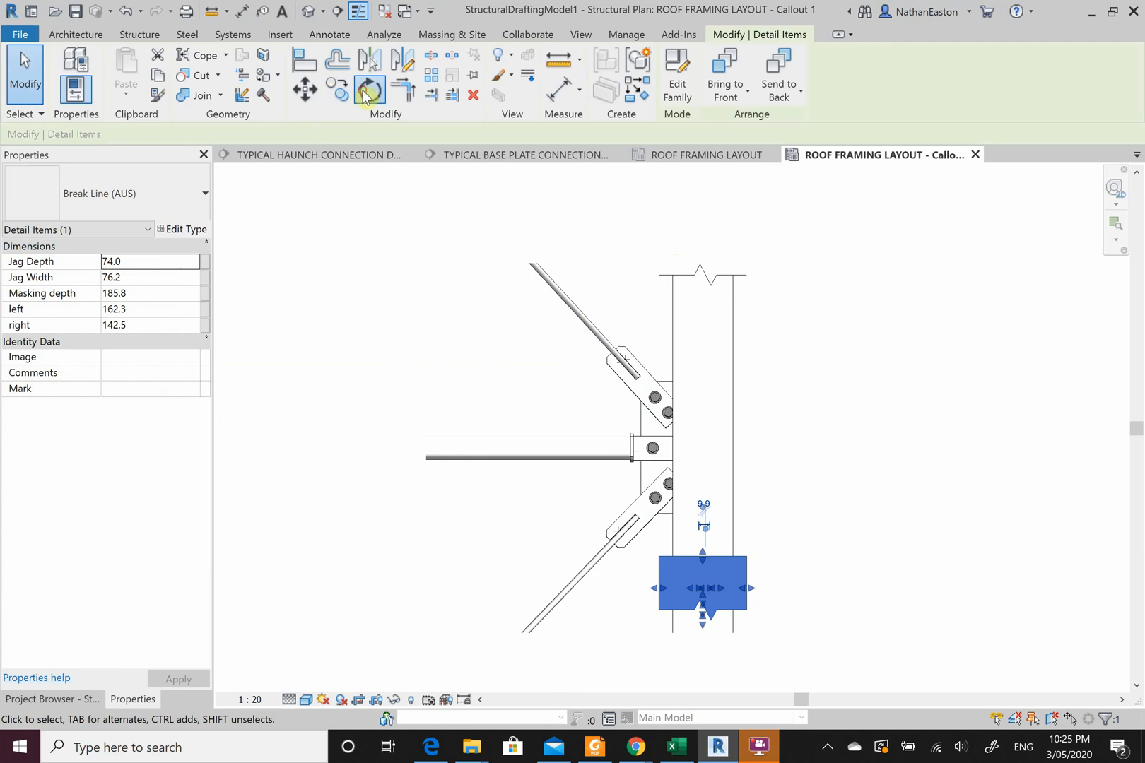
pyautogui.click(367, 90)
pyautogui.click(894, 588)
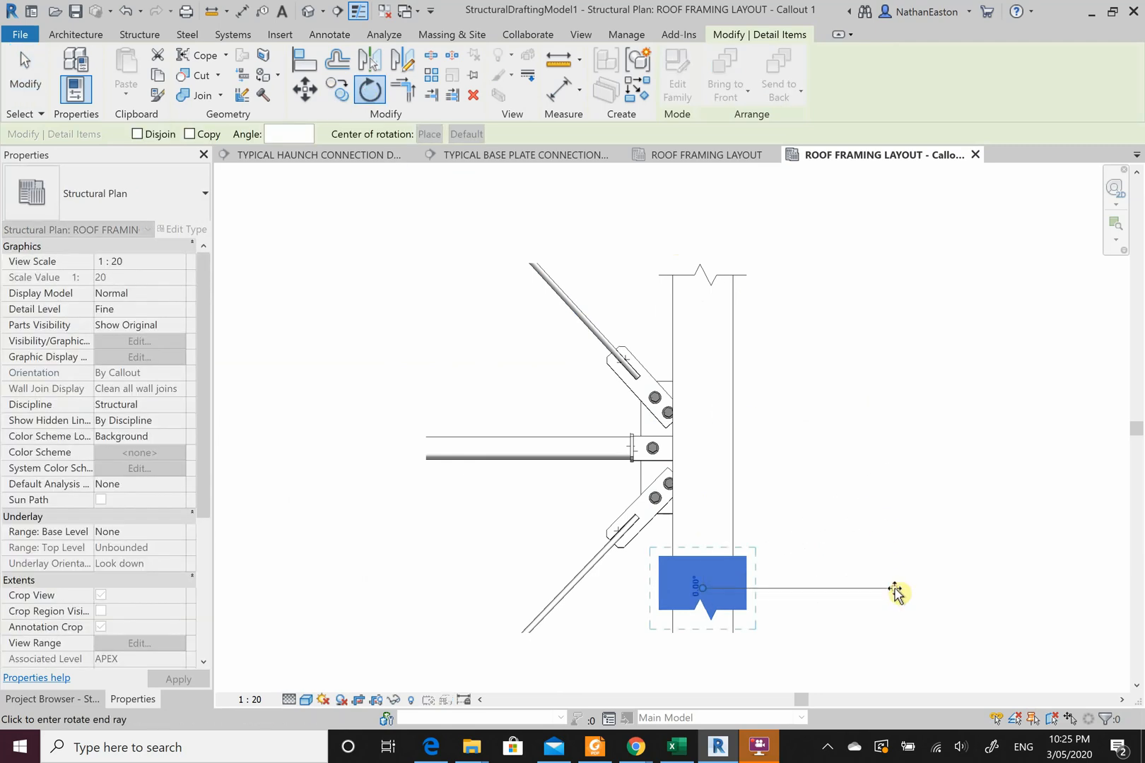
pyautogui.click(385, 588)
pyautogui.click(889, 512)
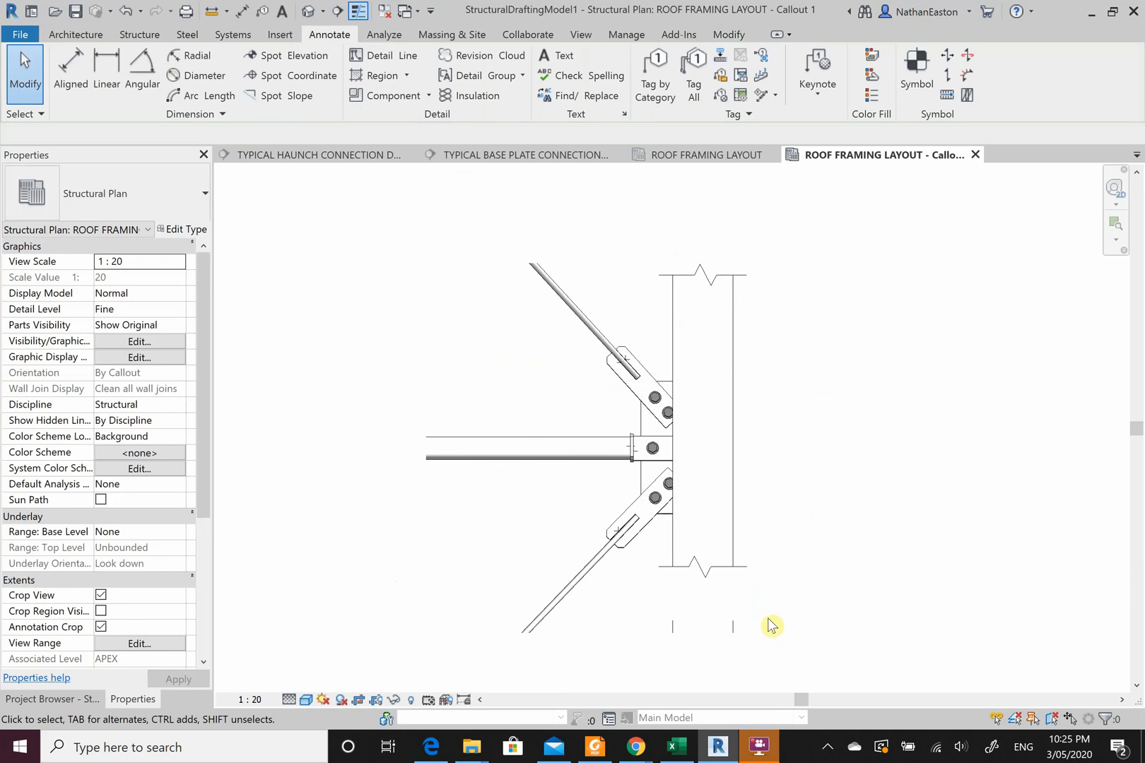
# Extend the lower break line's masking depth to about 201 mm to cover the beam's remaining lower end.
pyautogui.scroll(3, 768, 626)
pyautogui.click(706, 531)
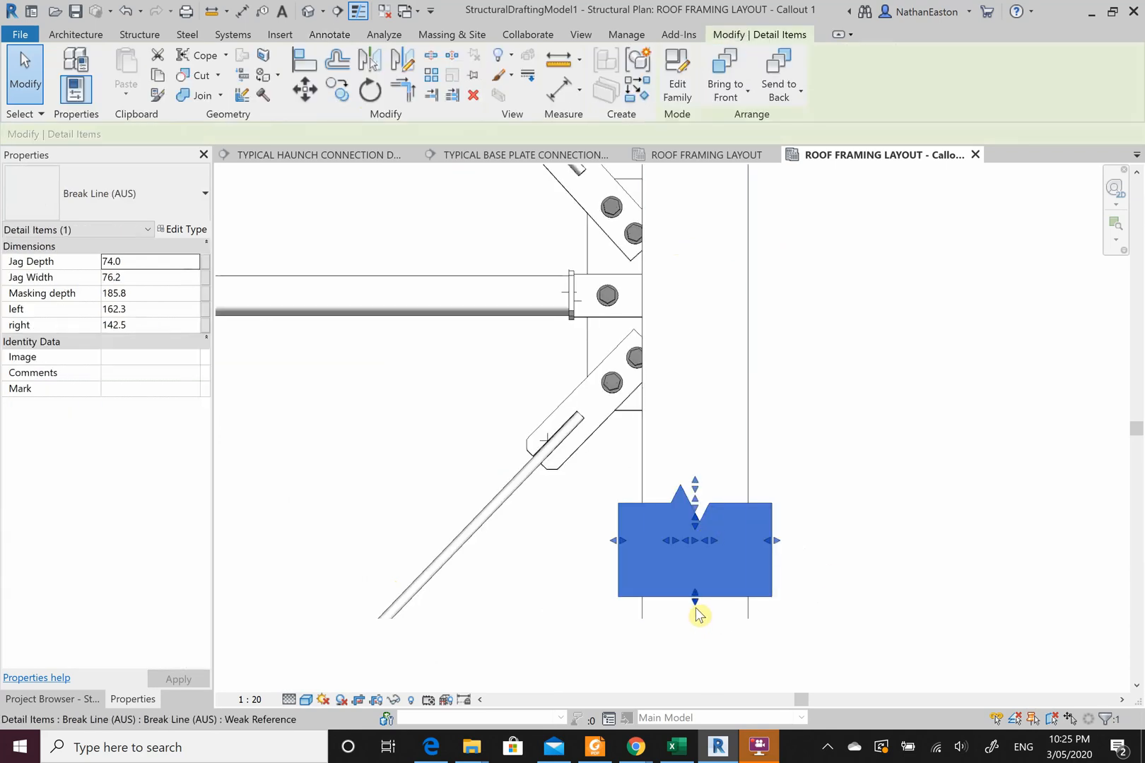
pyautogui.moveTo(696, 604); pyautogui.dragTo(697, 631)
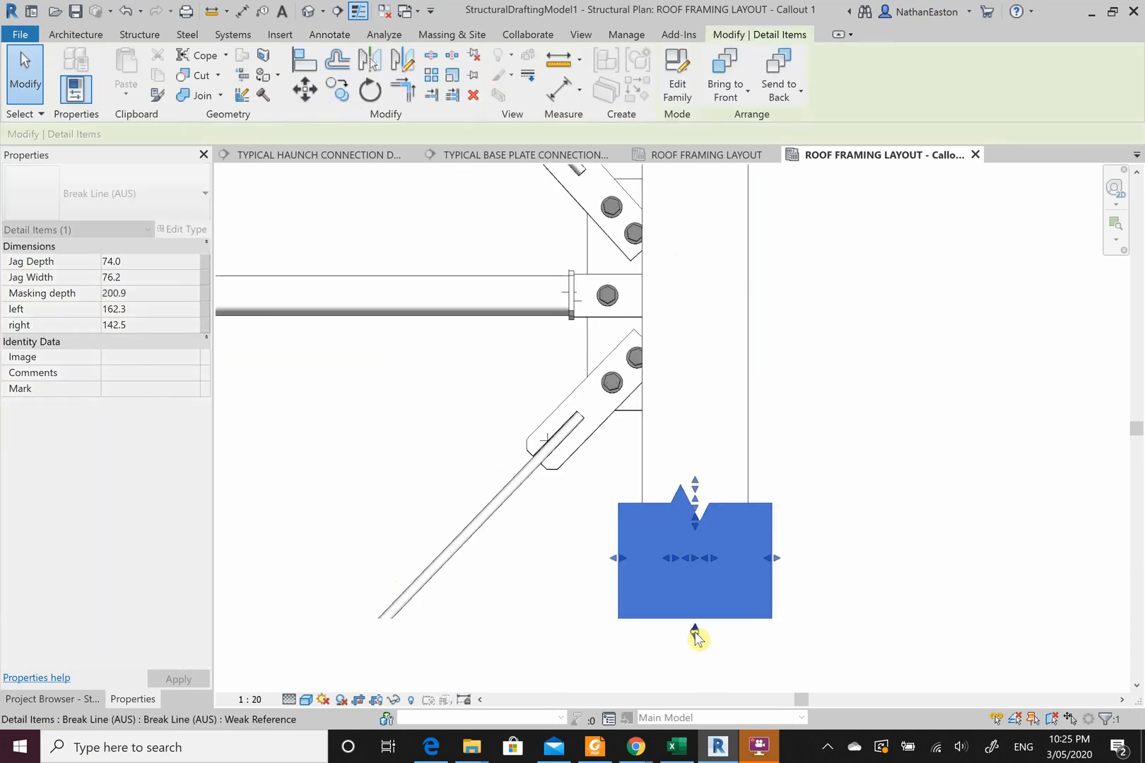
pyautogui.click(872, 592)
# Move the upper break line down the beam, slightly closer to the bracing connection.
pyautogui.scroll(-2, 874, 592)
pyautogui.scroll(2, 797, 251)
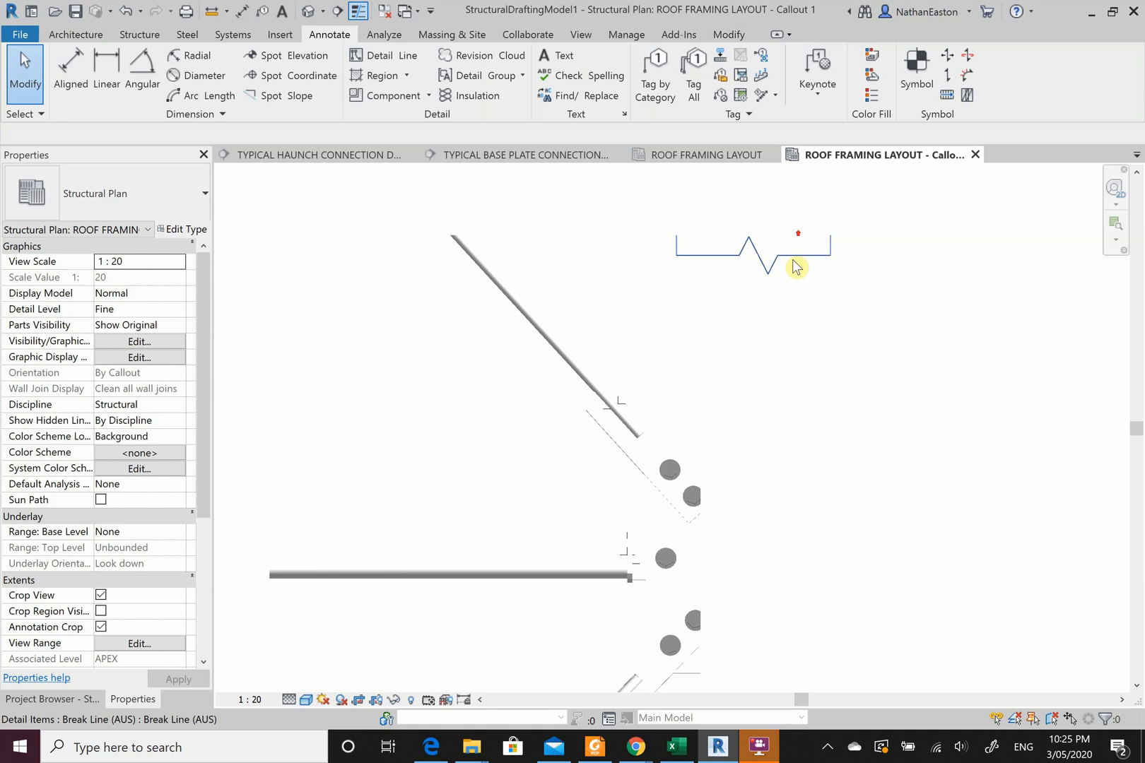
pyautogui.click(788, 250)
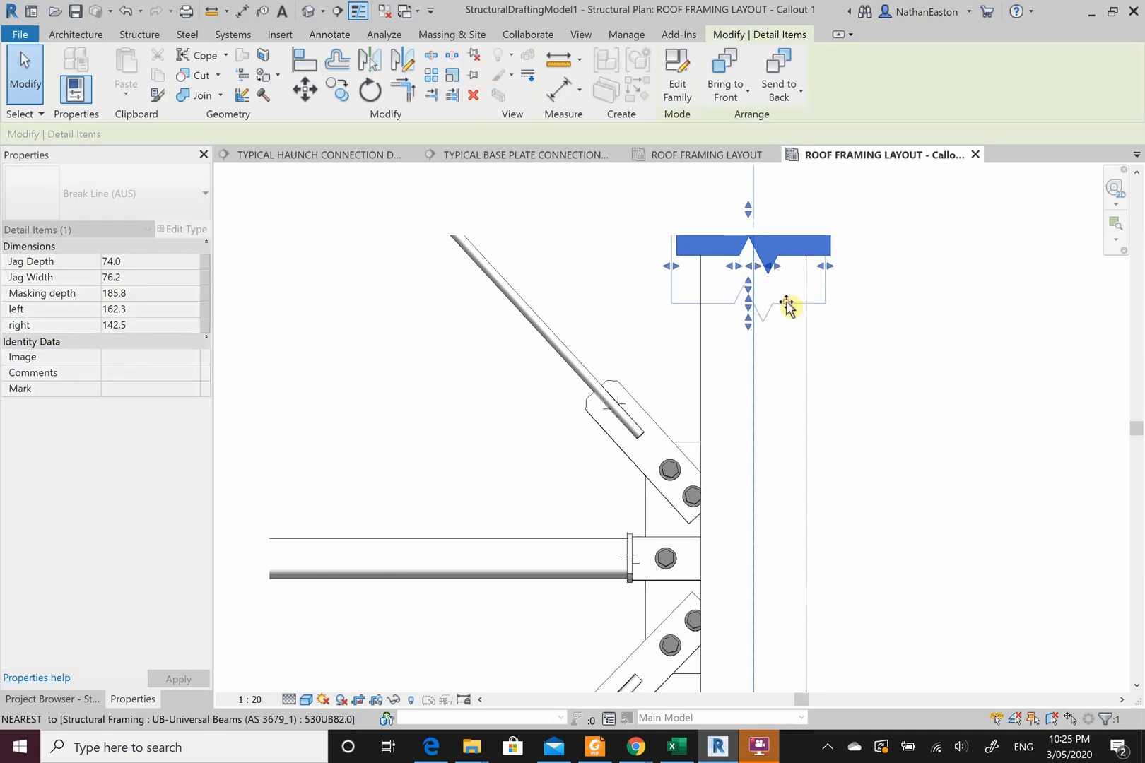
pyautogui.click(908, 375)
pyautogui.scroll(-2, 892, 485)
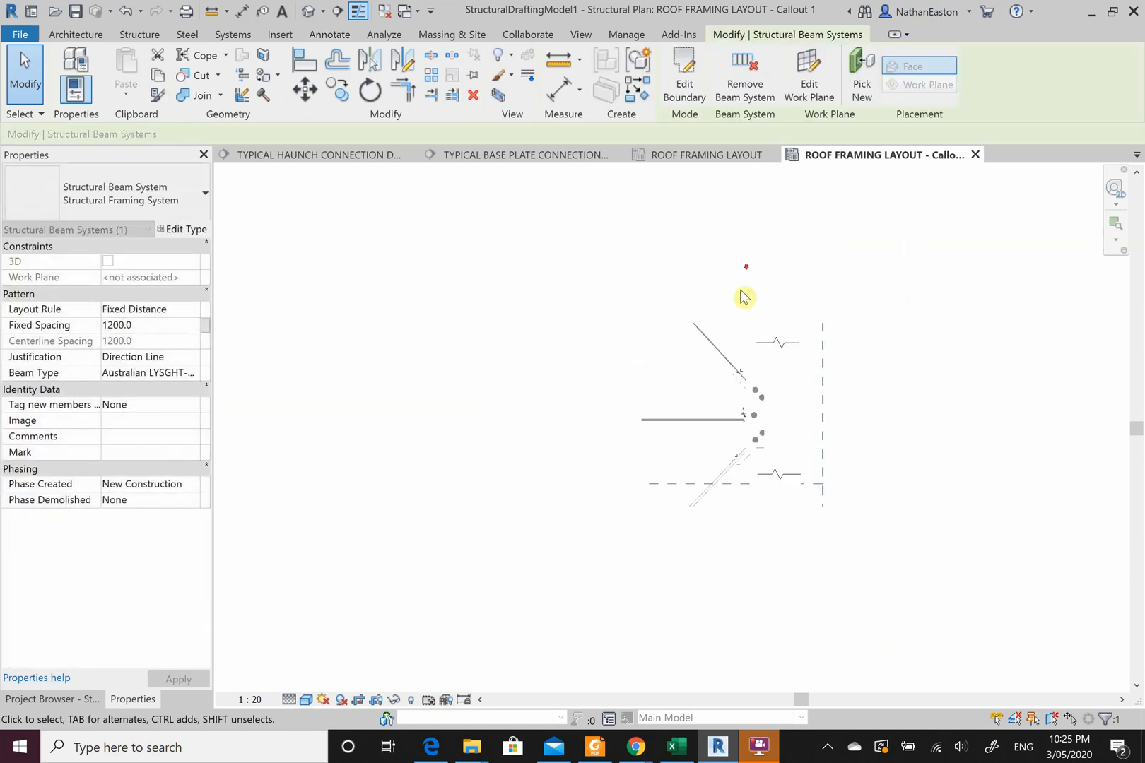
pyautogui.click(913, 426)
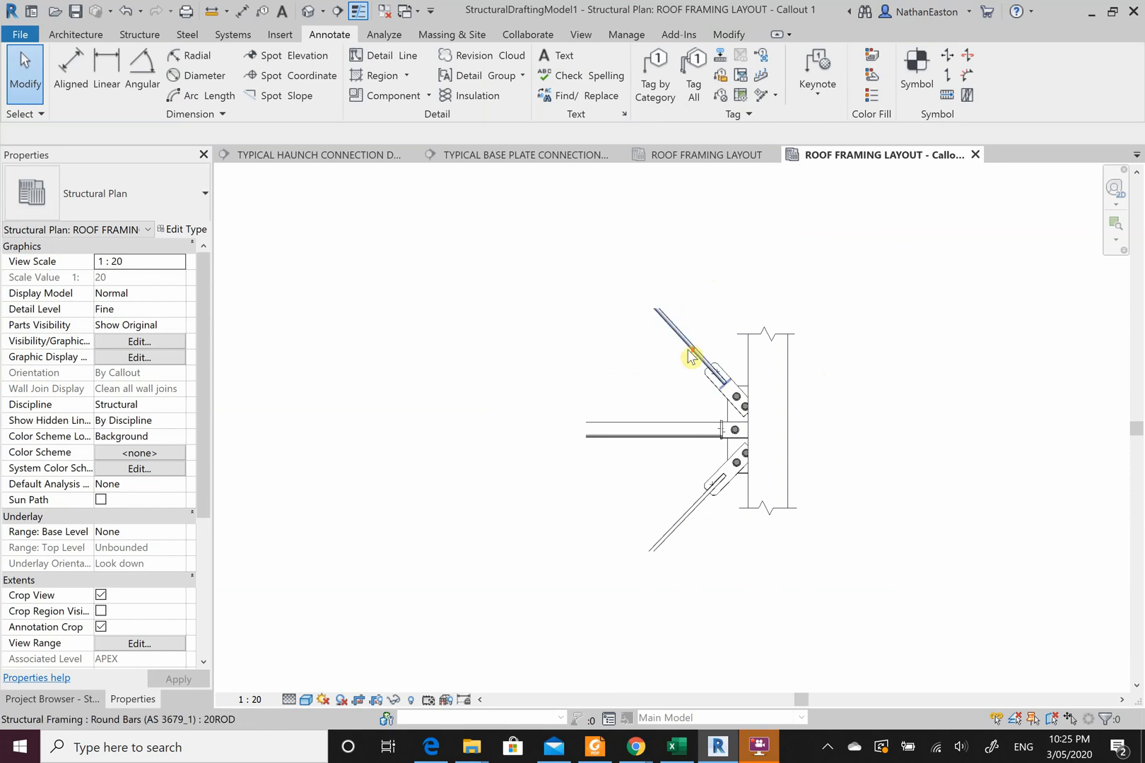
# Place a vertical Break Line (AUS) near the free end of the 75x75x6.0SHS strut with Rotate after placement enabled.
pyautogui.scroll(2, 678, 343)
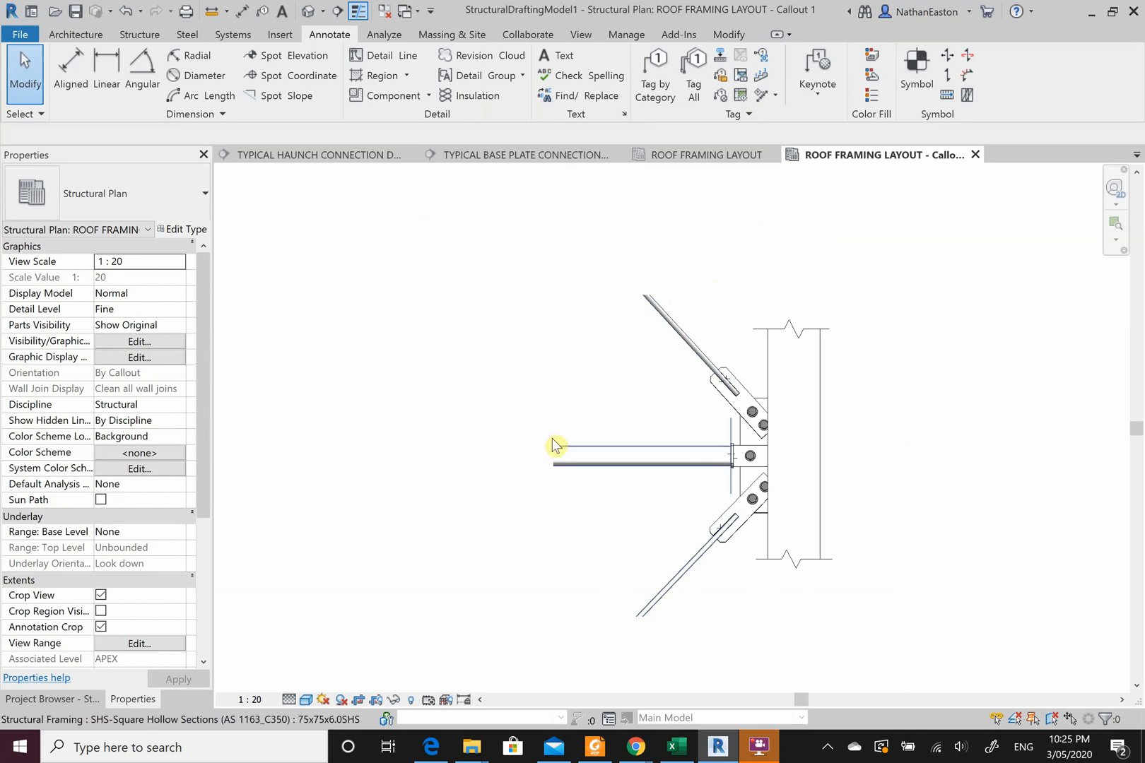
pyautogui.click(421, 97)
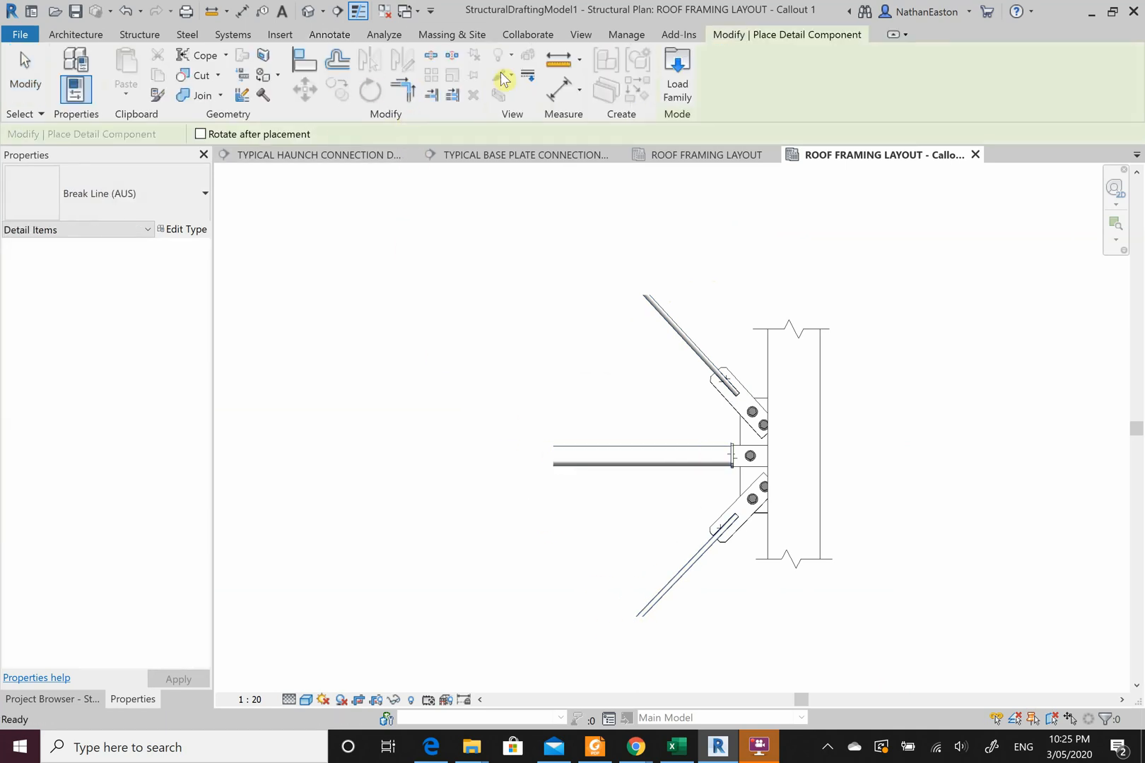
pyautogui.scroll(5, 555, 460)
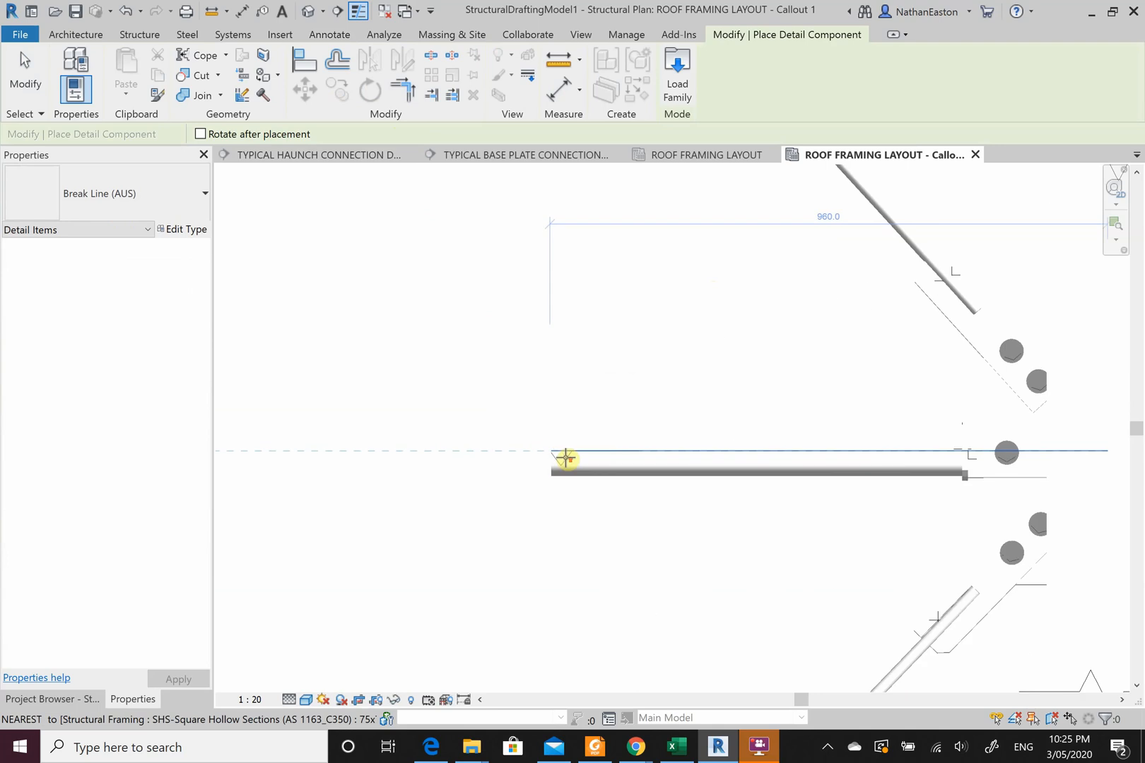
pyautogui.click(202, 133)
pyautogui.scroll(-2, 370, 501)
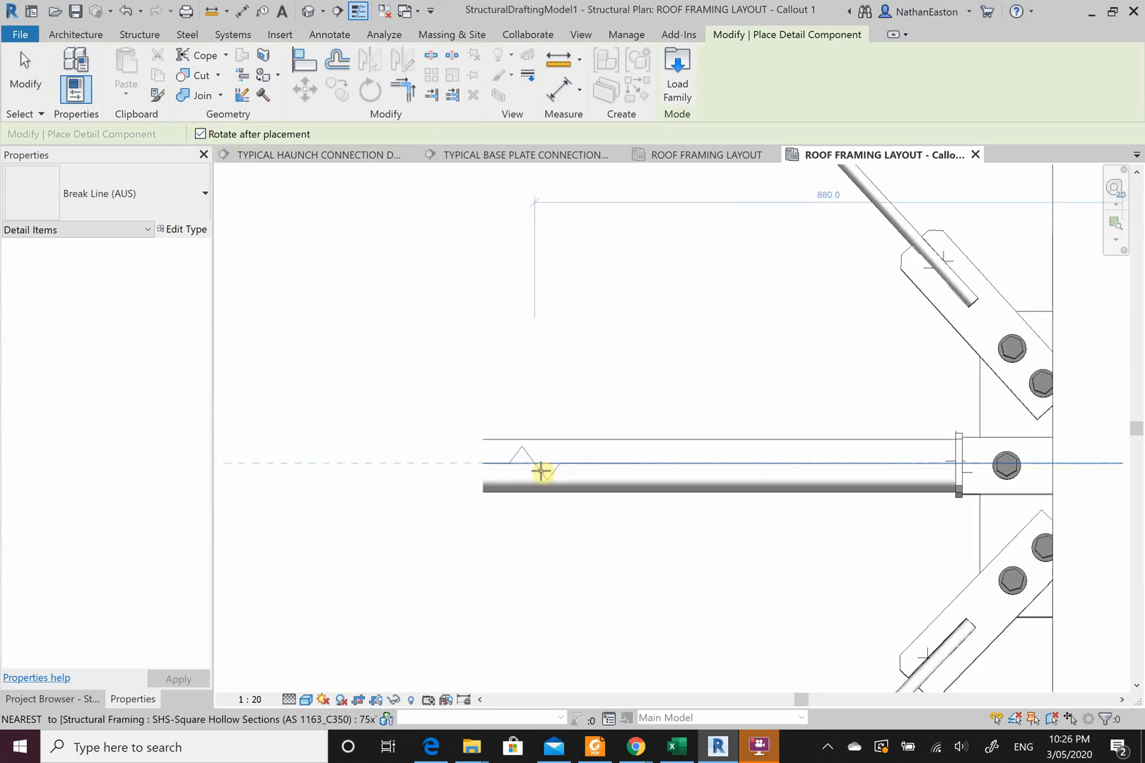
pyautogui.click(555, 467)
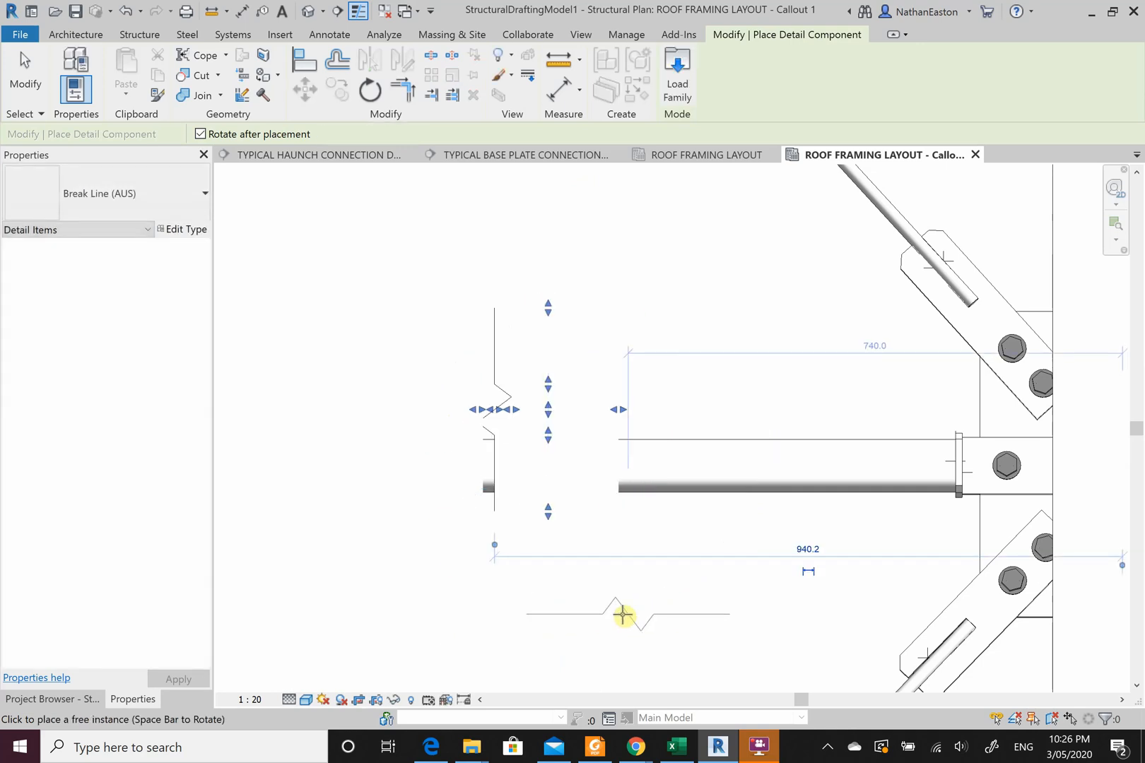
pyautogui.rightClick(621, 614)
pyautogui.click(664, 435)
pyautogui.rightClick(697, 420)
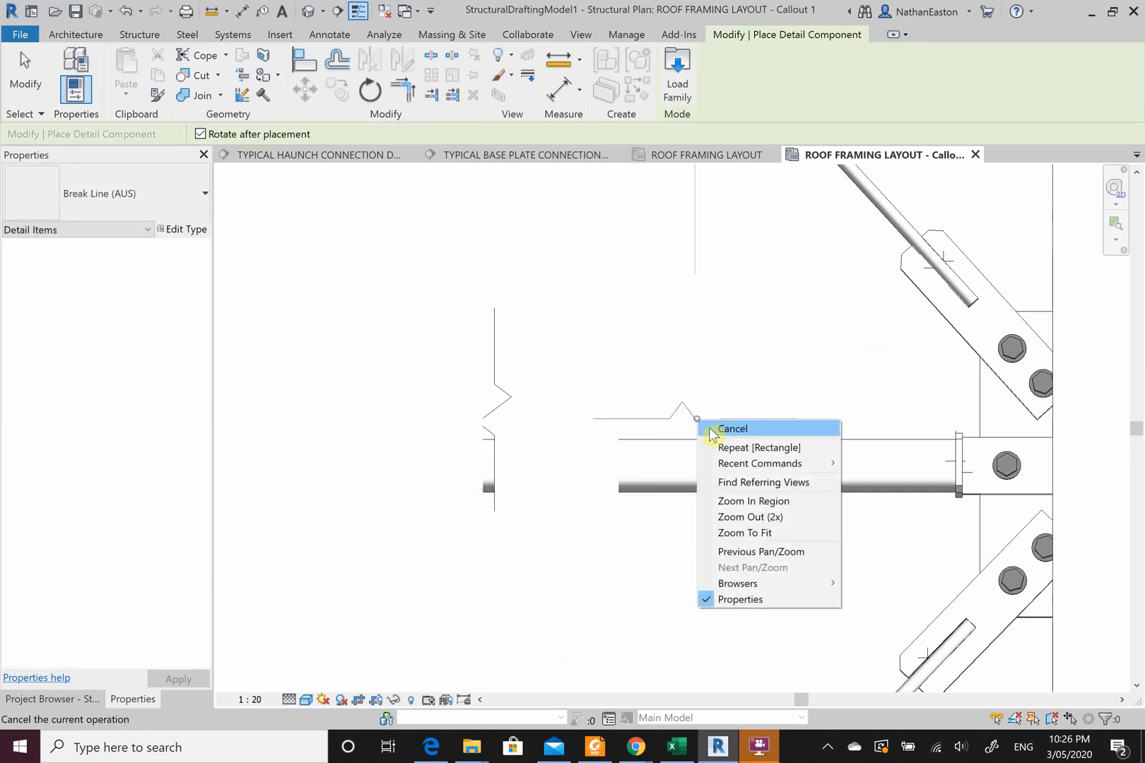
pyautogui.click(709, 429)
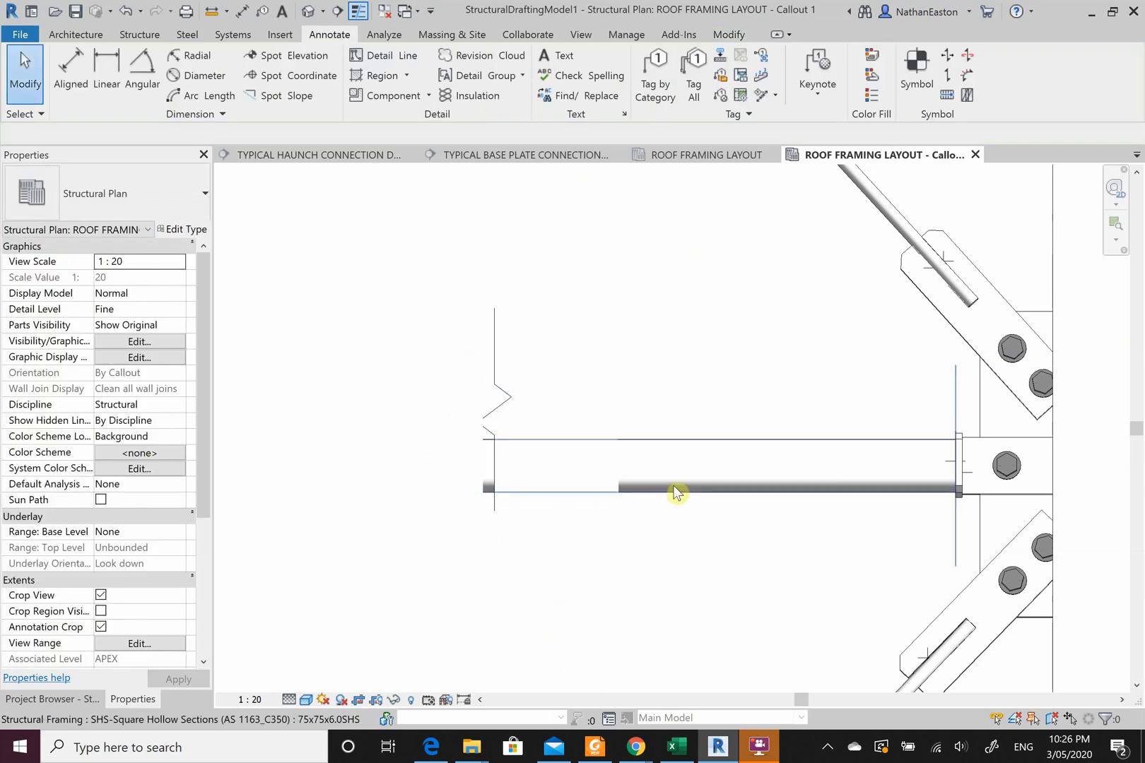
# Rotate the strut's break line 180° so its mask covers the strut's free end.
pyautogui.click(514, 388)
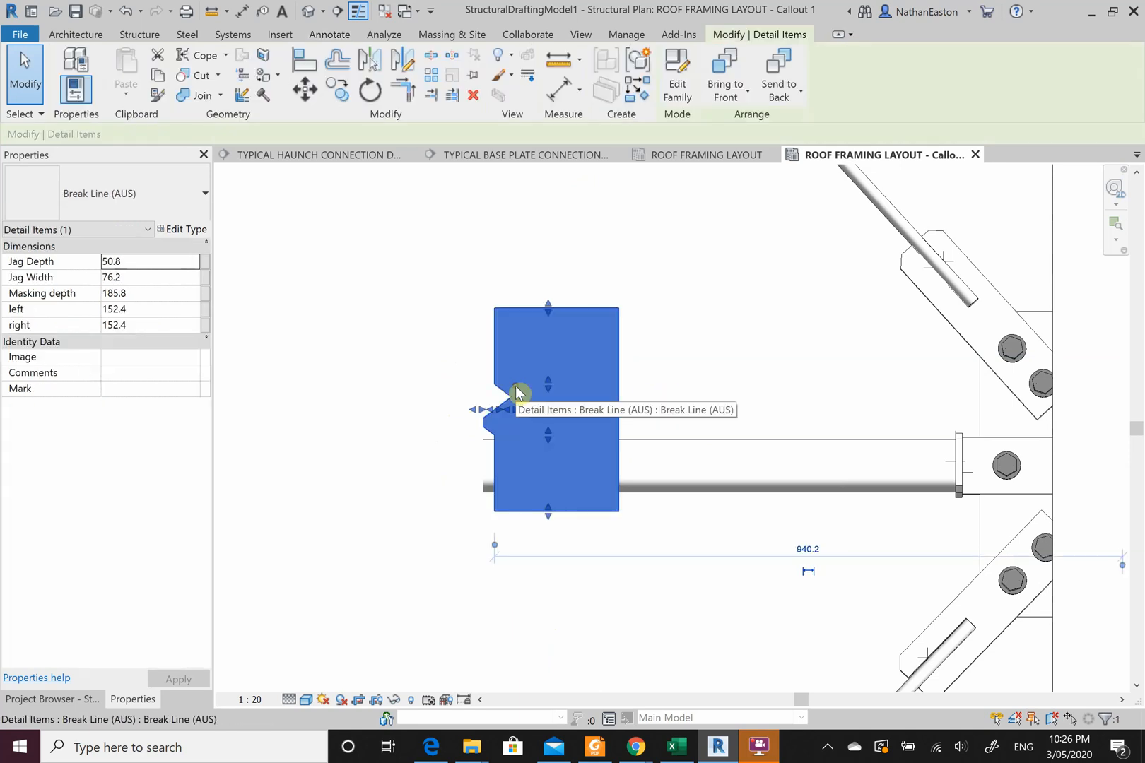
pyautogui.click(369, 92)
pyautogui.click(548, 251)
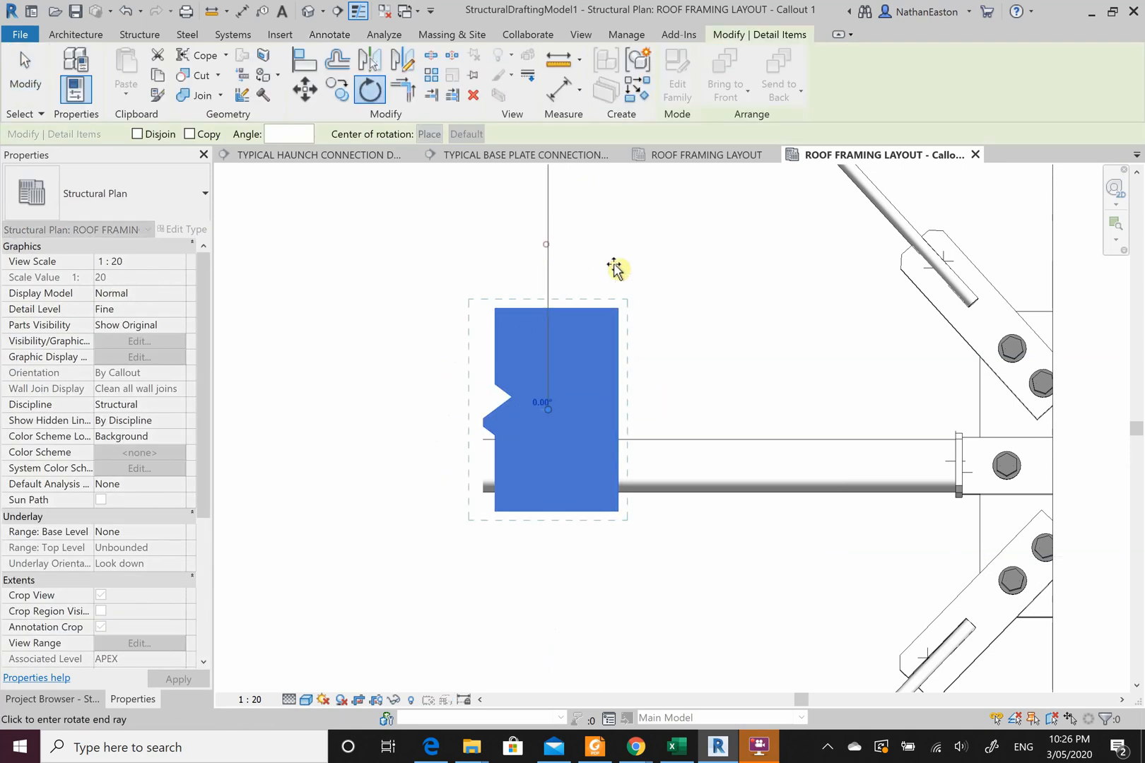
pyautogui.click(555, 611)
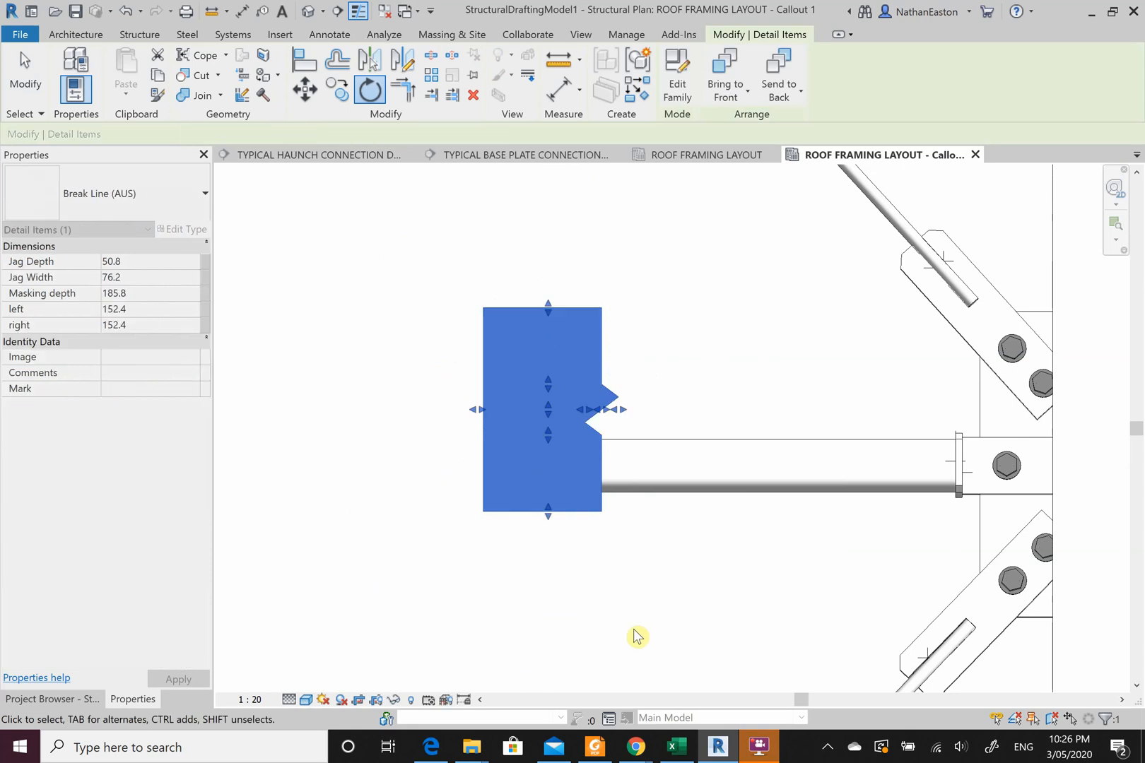
pyautogui.click(476, 591)
# Move the strut's break line about 60 mm straight down, closer to the strut's centreline.
pyautogui.click(597, 394)
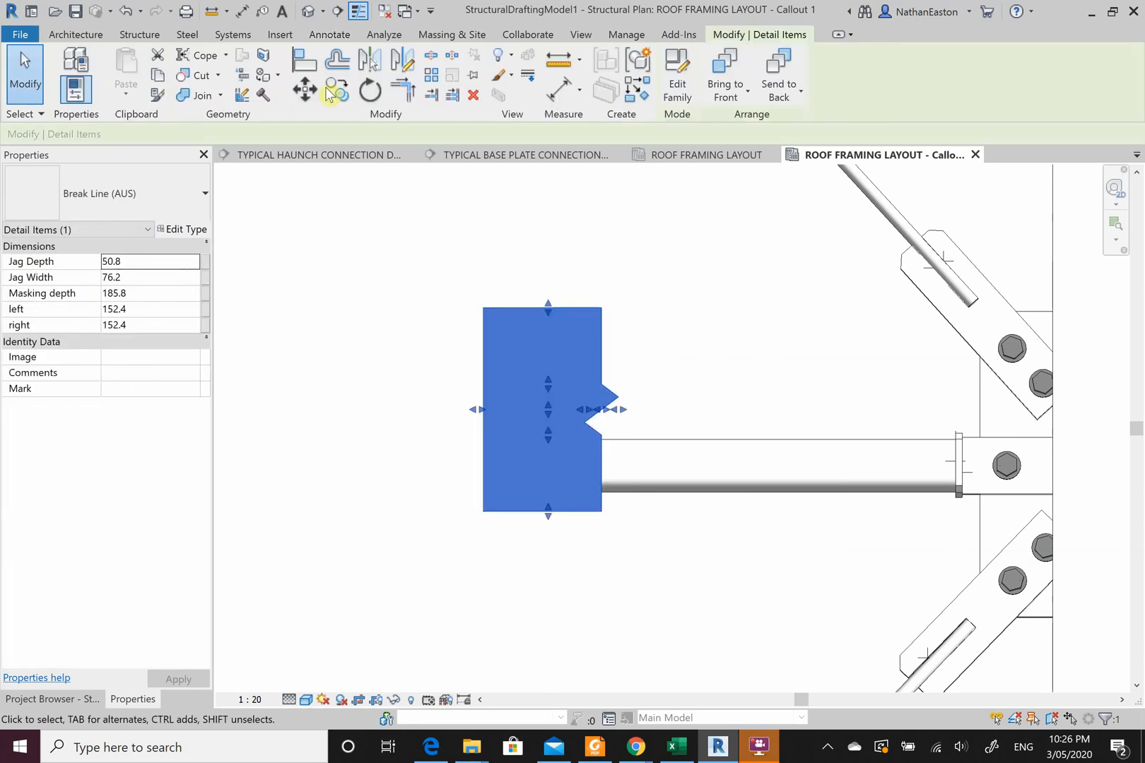
pyautogui.click(311, 92)
pyautogui.click(671, 311)
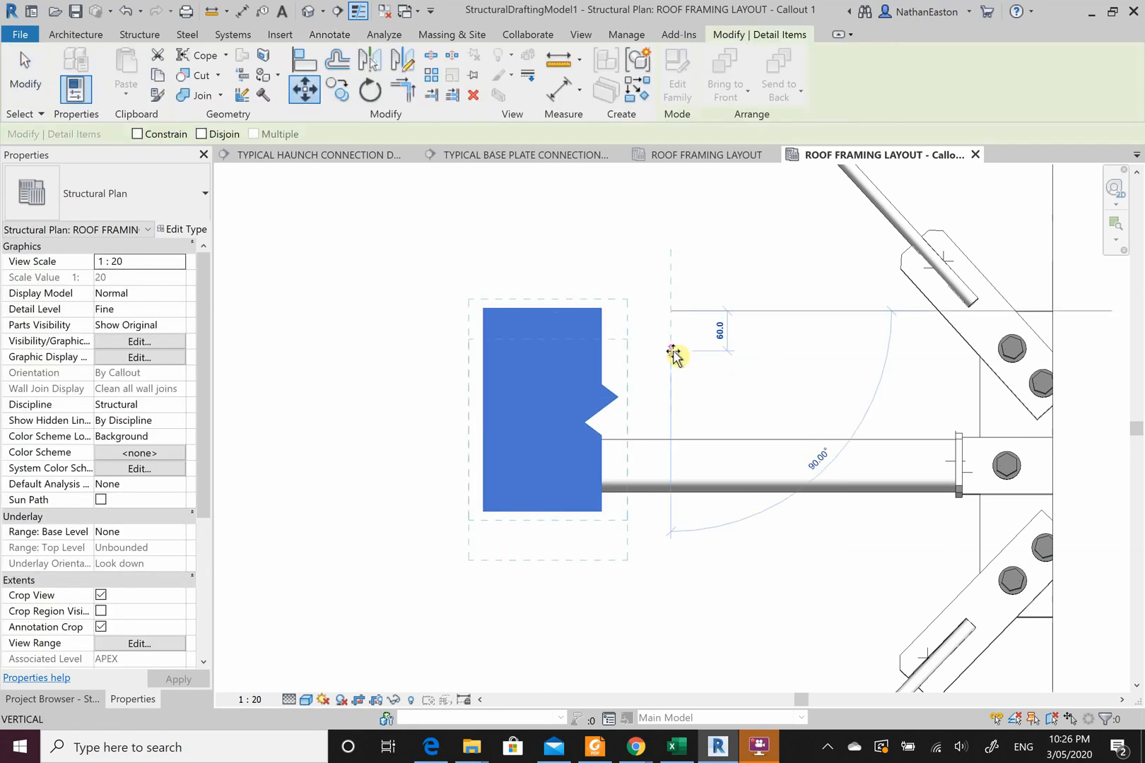
pyautogui.click(674, 354)
pyautogui.press('Escape')
pyautogui.scroll(2, 654, 491)
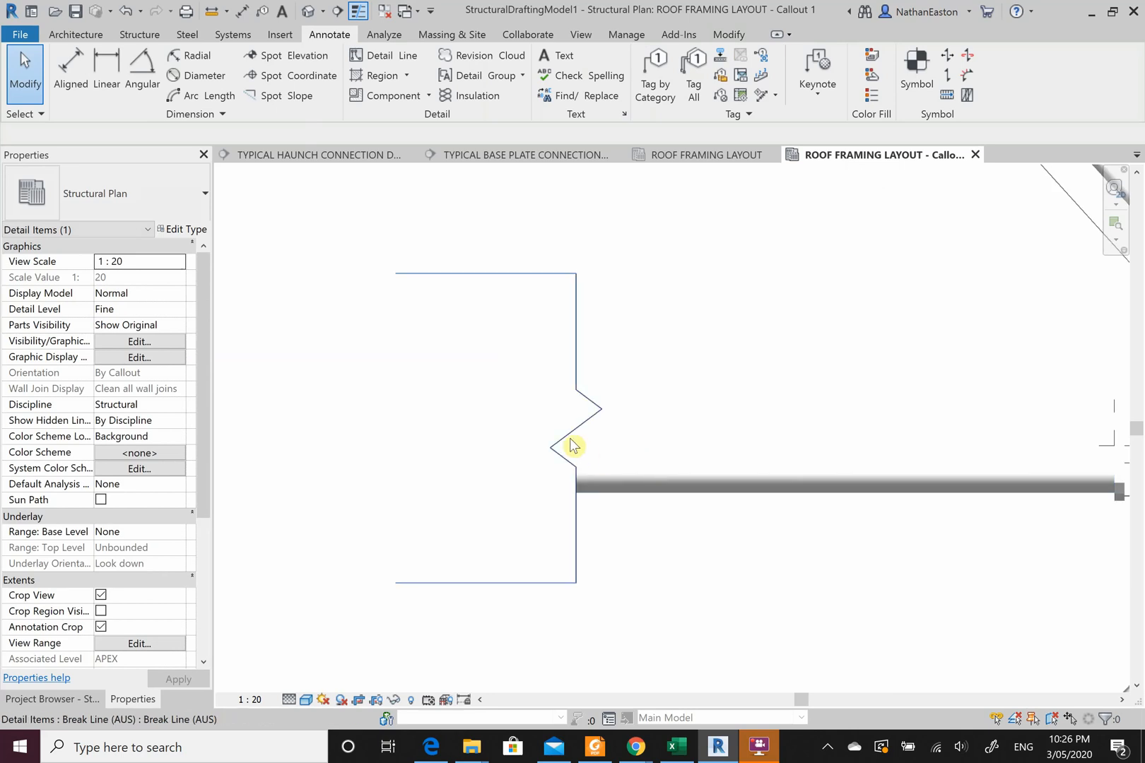
# Lower the strut's vertical break line slightly so its jag is centred across the 75x75x6.0SHS strut.
pyautogui.click(596, 412)
pyautogui.moveTo(579, 318); pyautogui.dragTo(583, 344)
pyautogui.press('Escape')
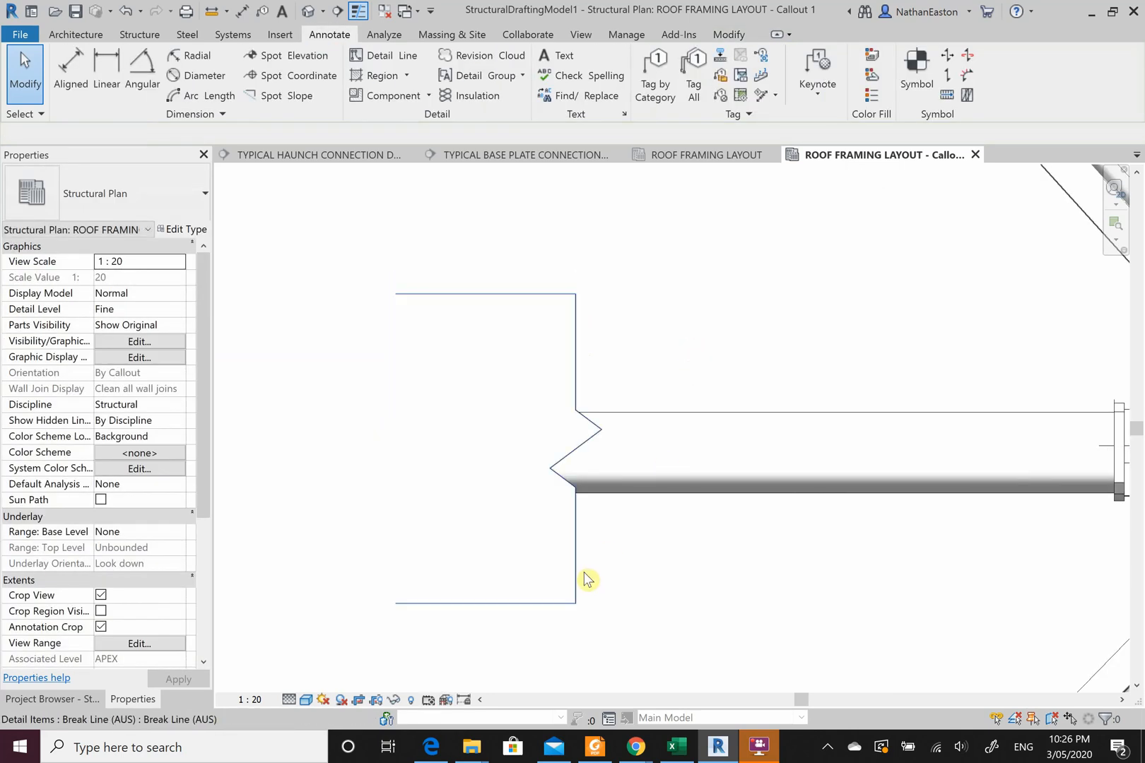
# Shorten both sides of the strut's break line to about 106 mm left and right of the jag.
pyautogui.click(567, 603)
pyautogui.moveTo(504, 604); pyautogui.dragTo(501, 557)
pyautogui.moveTo(501, 304); pyautogui.dragTo(501, 340)
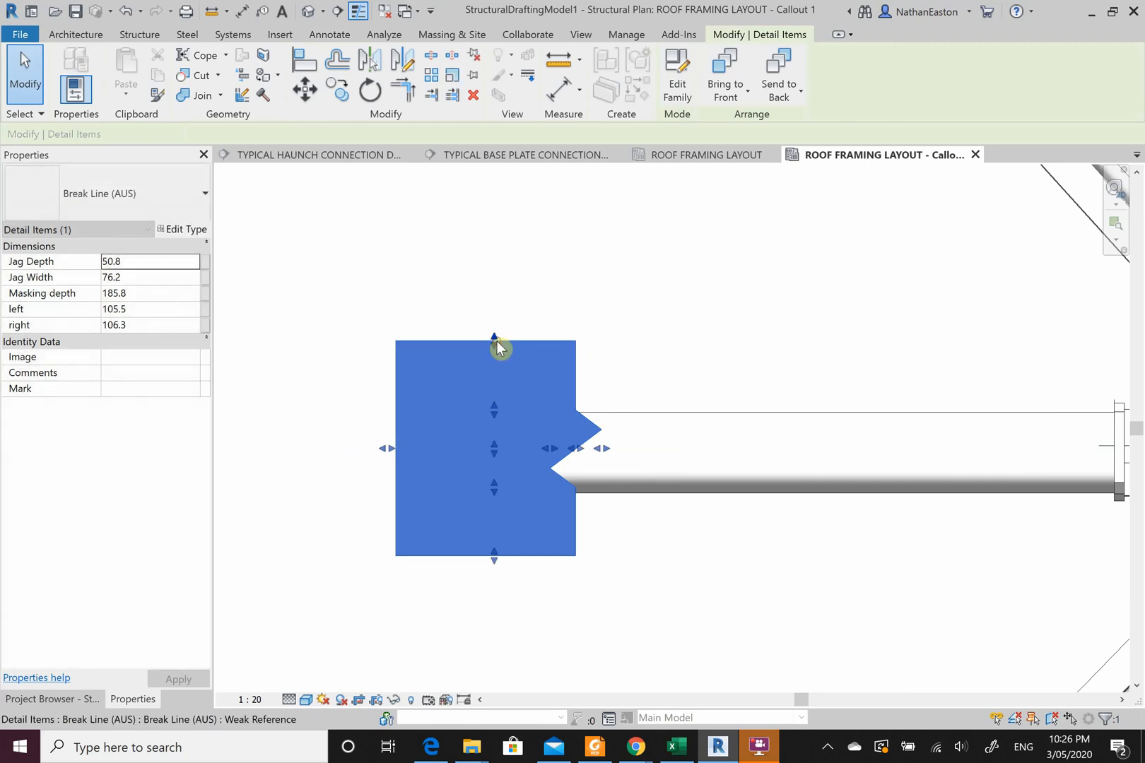
pyautogui.click(659, 345)
pyautogui.scroll(-2, 452, 466)
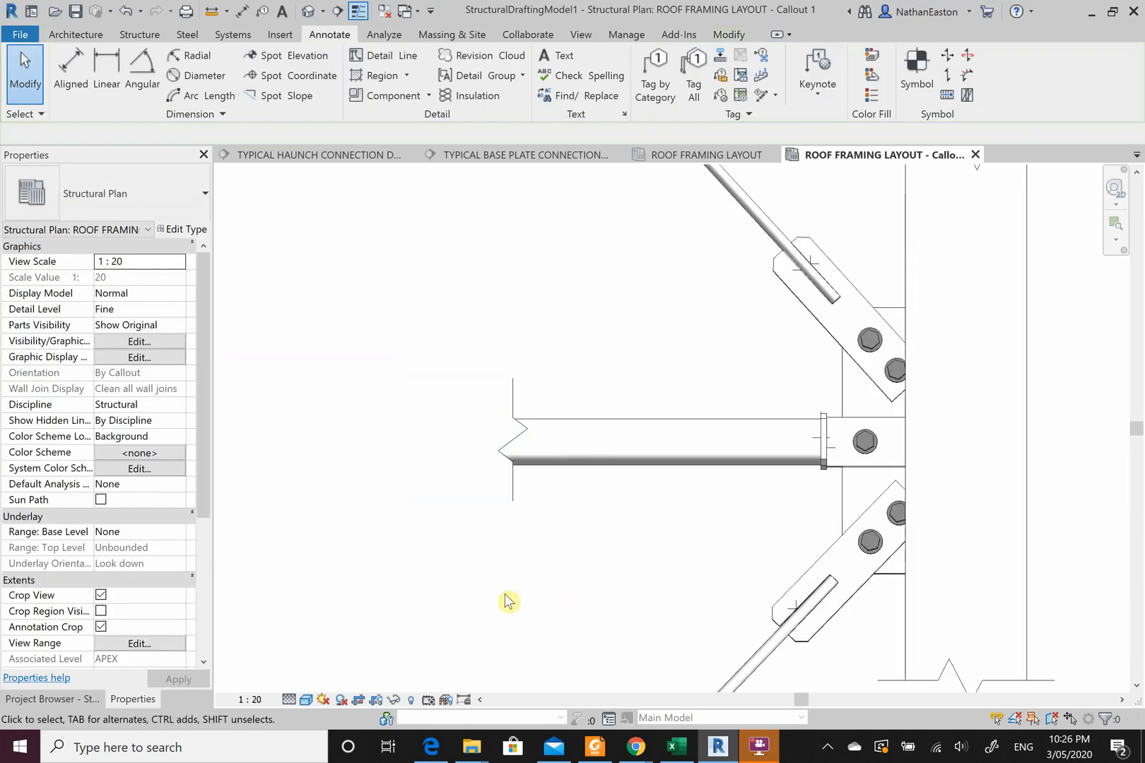
# Place a Break Line (AUS) at the free end of the upper diagonal 20ROD brace, rotated 45° after placement.
pyautogui.scroll(-2, 507, 602)
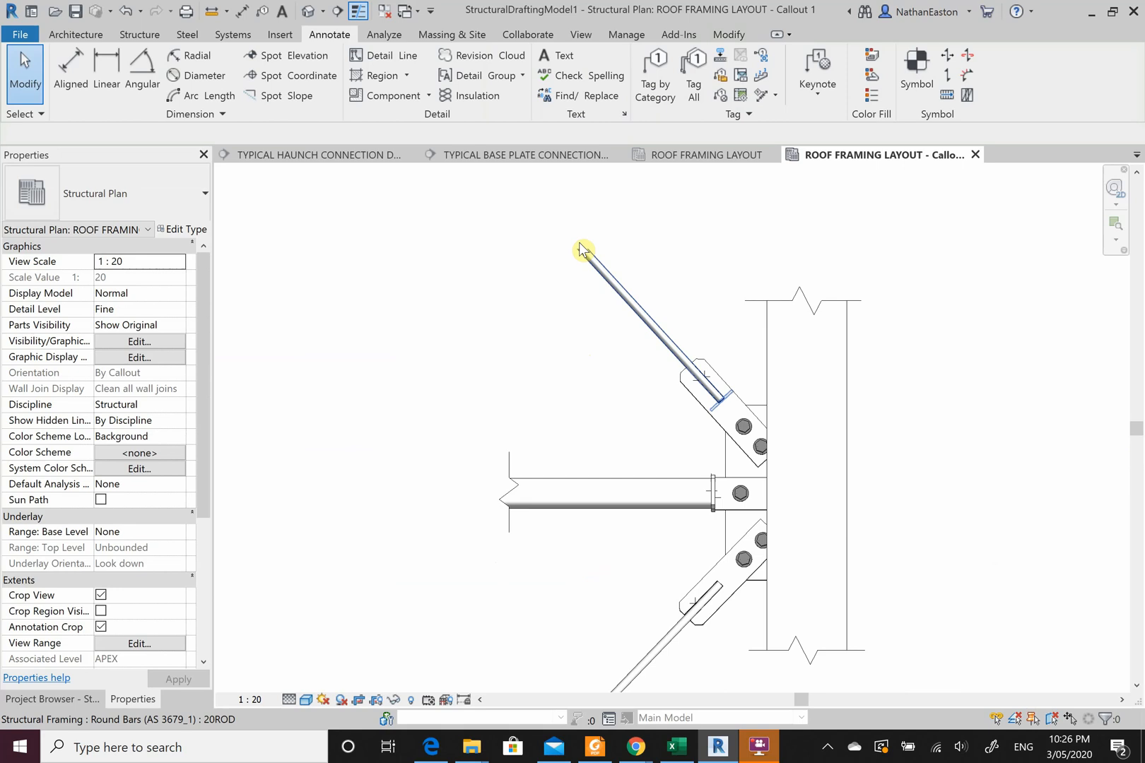
pyautogui.scroll(3, 607, 205)
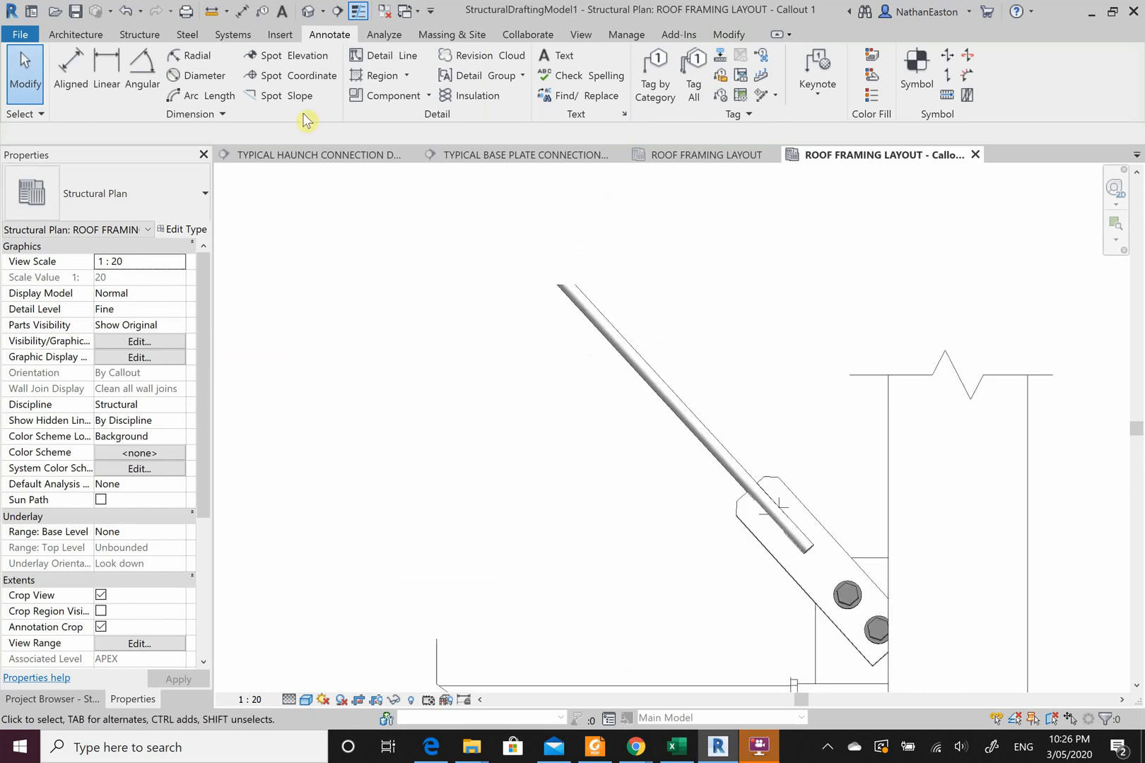
pyautogui.click(432, 97)
pyautogui.click(383, 122)
pyautogui.scroll(3, 569, 306)
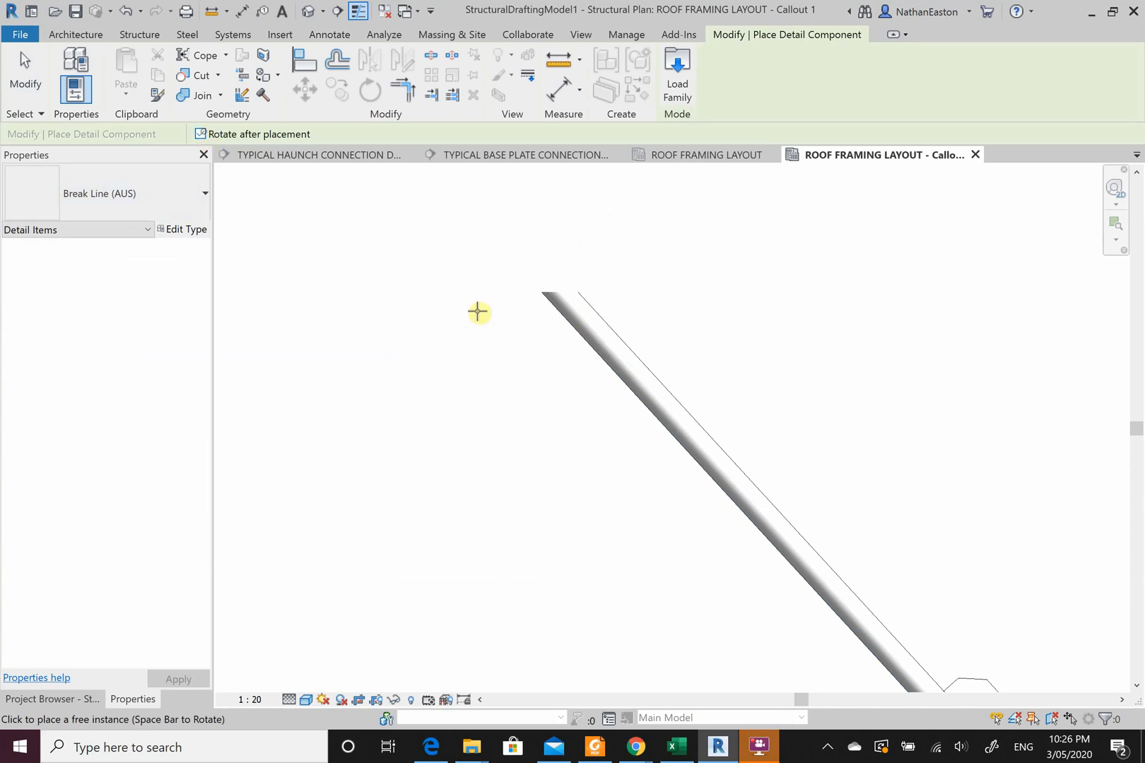
pyautogui.click(606, 342)
pyautogui.scroll(-4, 562, 416)
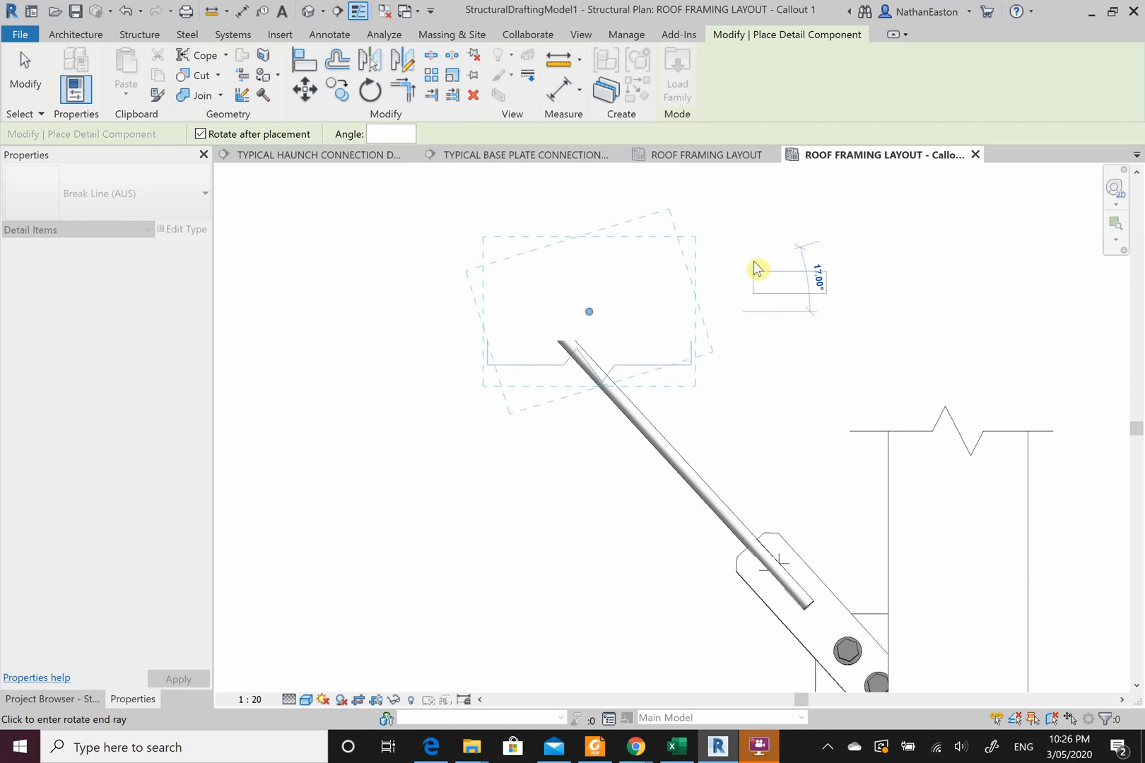
pyautogui.write('45')
pyautogui.press('Return')
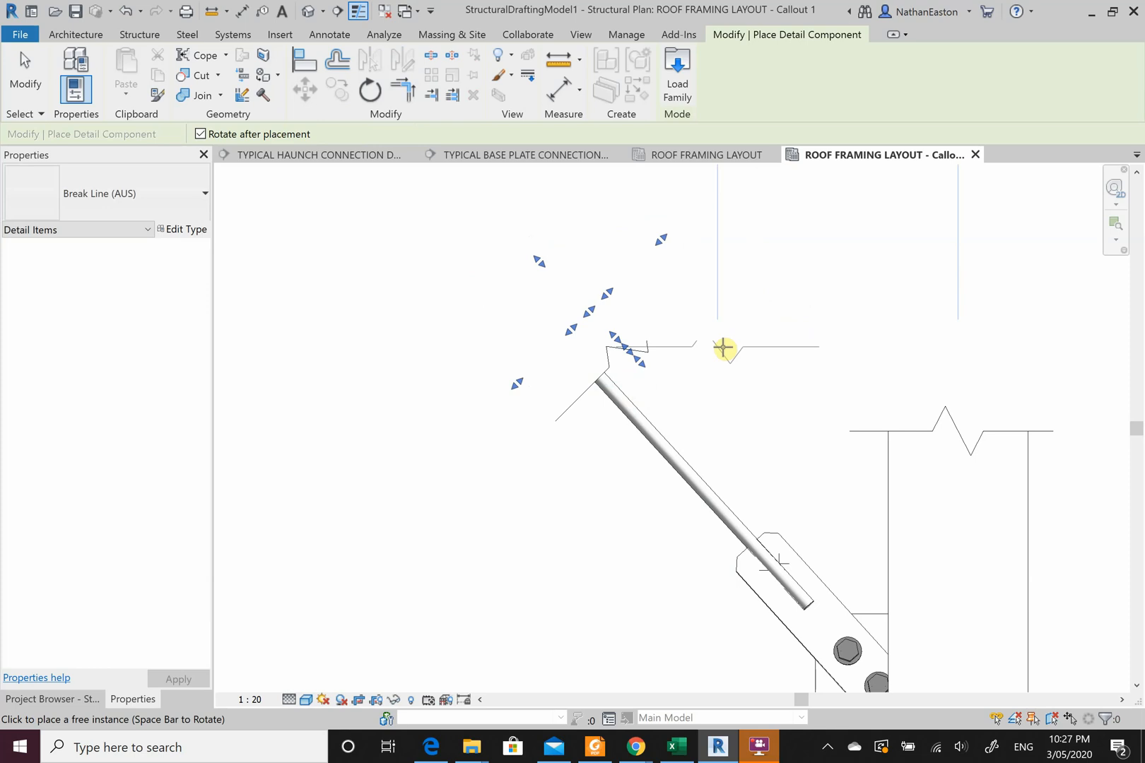
pyautogui.press('Escape')
pyautogui.press('Escape')
# Move the upper rod's break line along its own direction so its jag sits over the rod's end.
pyautogui.scroll(2, 636, 367)
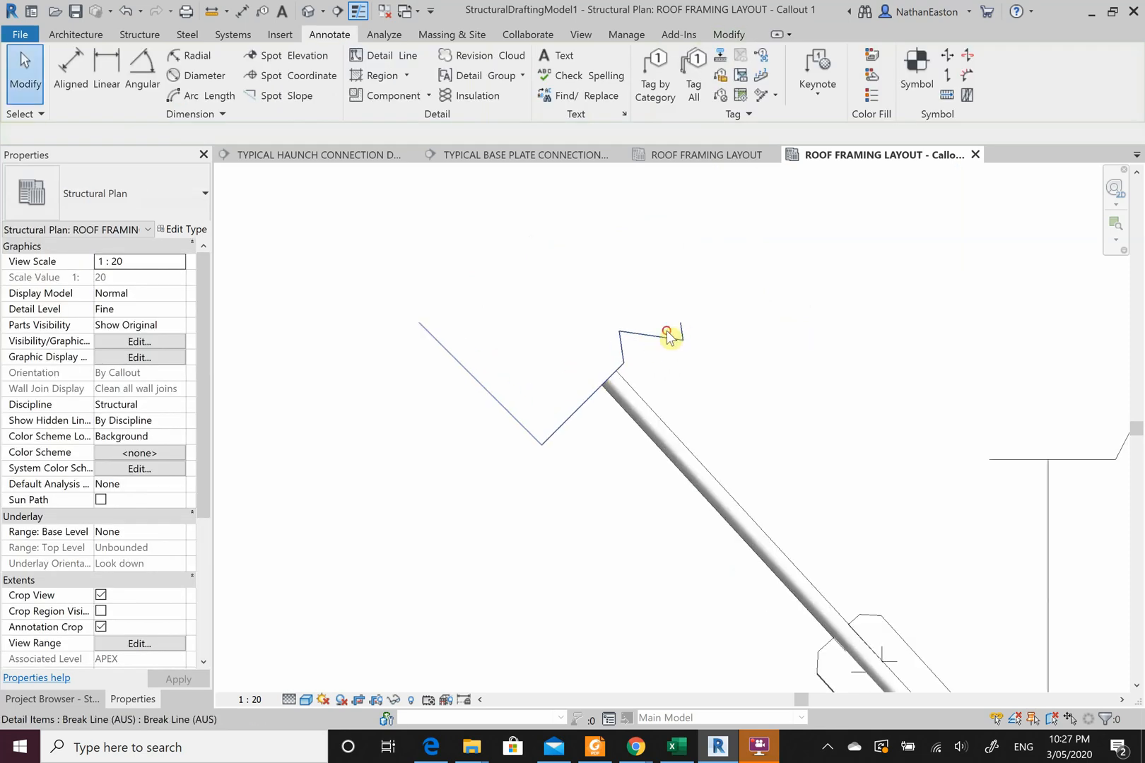
pyautogui.click(662, 357)
pyautogui.scroll(2, 667, 346)
pyautogui.moveTo(655, 362); pyautogui.dragTo(603, 393)
pyautogui.click(695, 399)
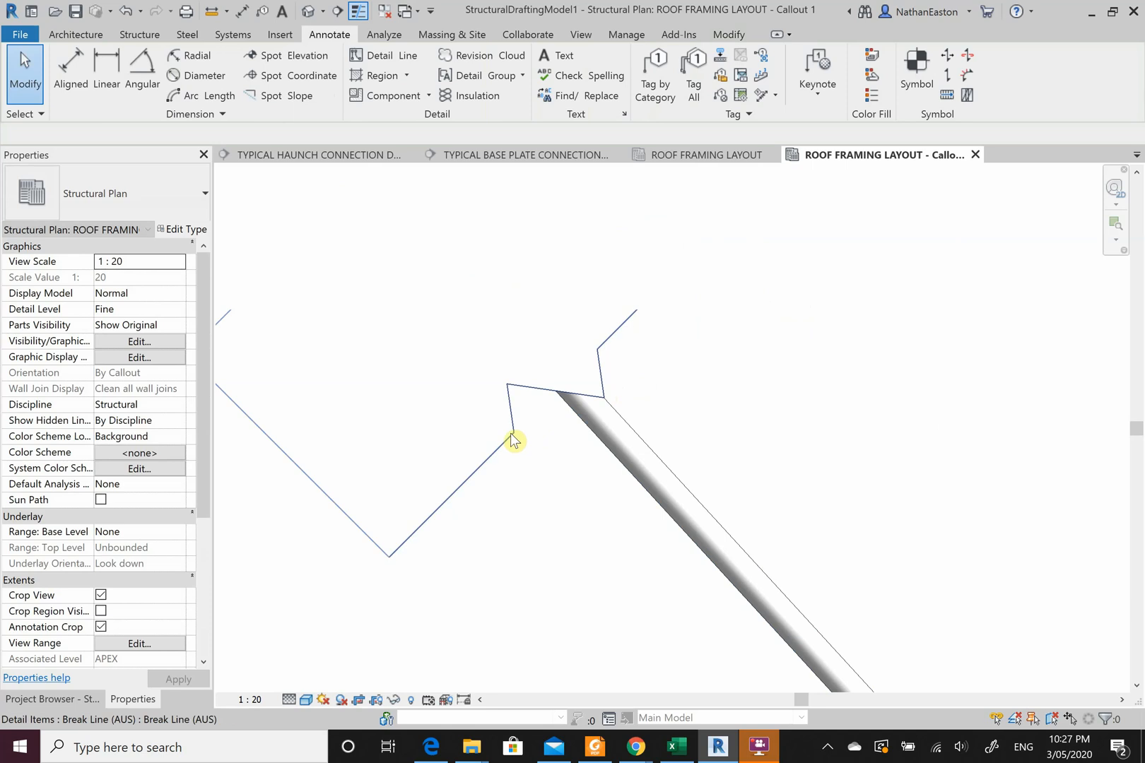
# Reshape the upper rod's break line with a jag depth of about 70 mm and a jag width of about 46 mm.
pyautogui.click(549, 389)
pyautogui.scroll(2, 562, 391)
pyautogui.moveTo(559, 407)
pyautogui.mouseDown()
pyautogui.moveTo(585, 434)
pyautogui.moveTo(572, 424)
pyautogui.mouseUp()
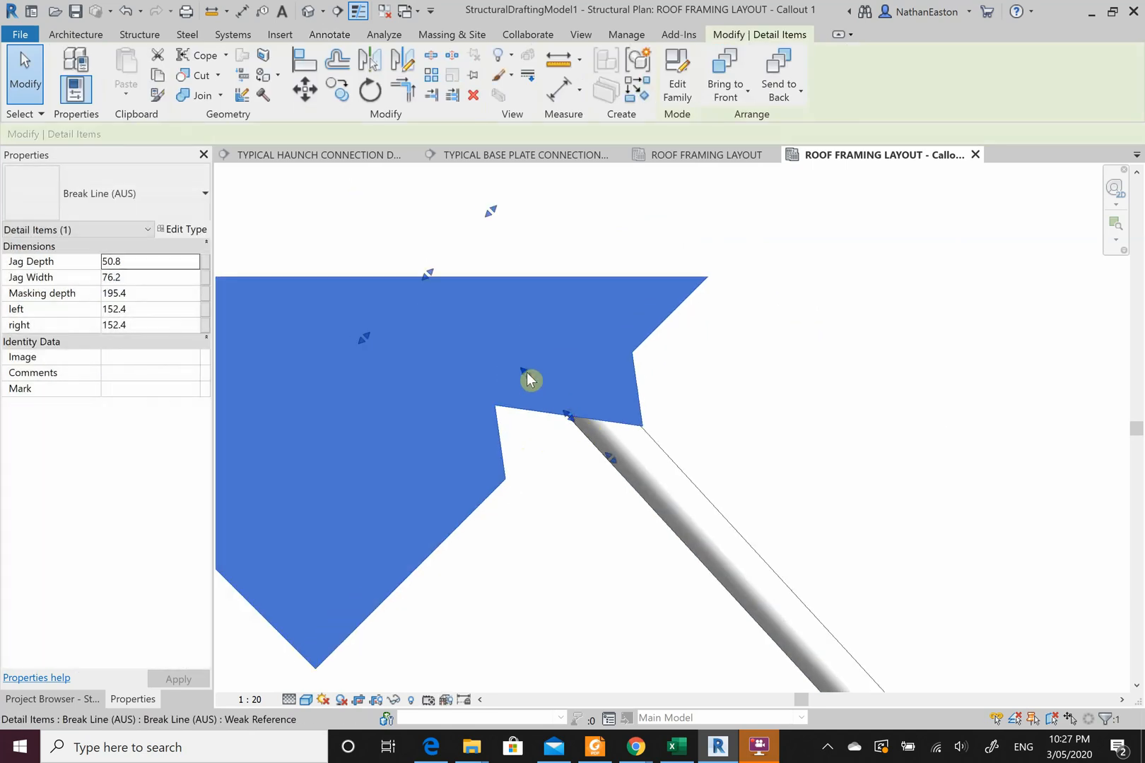
pyautogui.moveTo(525, 372); pyautogui.dragTo(498, 349)
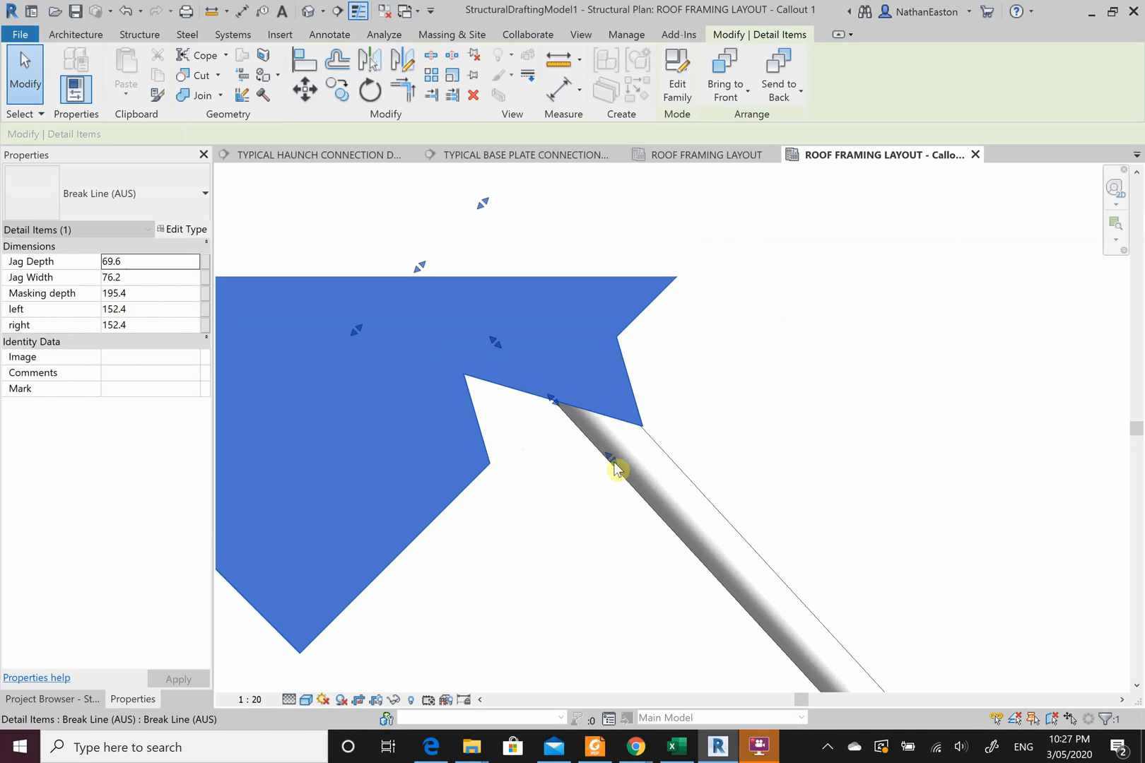
pyautogui.moveTo(365, 326); pyautogui.dragTo(400, 289)
pyautogui.moveTo(481, 210); pyautogui.dragTo(476, 210)
pyautogui.click(755, 337)
pyautogui.scroll(-2, 756, 339)
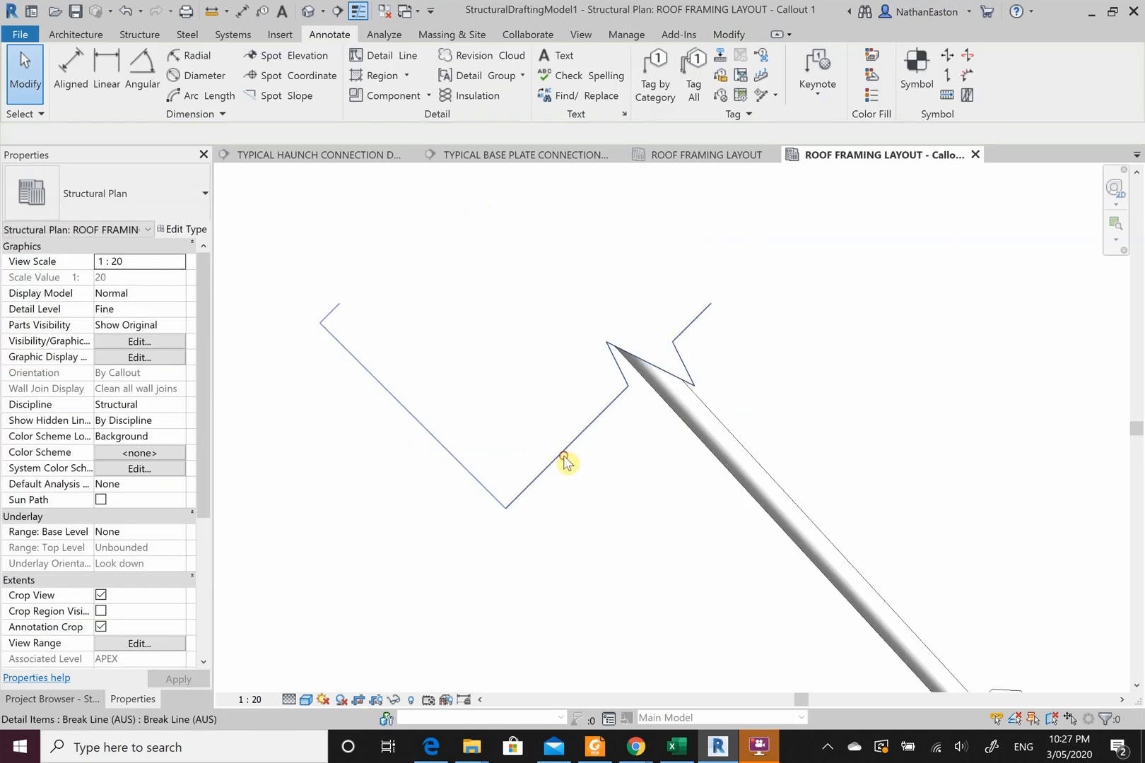
# Shorten both sides of the upper rod's break line to about 58 mm left and 48 mm right.
pyautogui.click(563, 451)
pyautogui.moveTo(436, 431); pyautogui.dragTo(510, 335)
pyautogui.click(507, 504)
pyautogui.scroll(-2, 510, 501)
pyautogui.scroll(2, 623, 392)
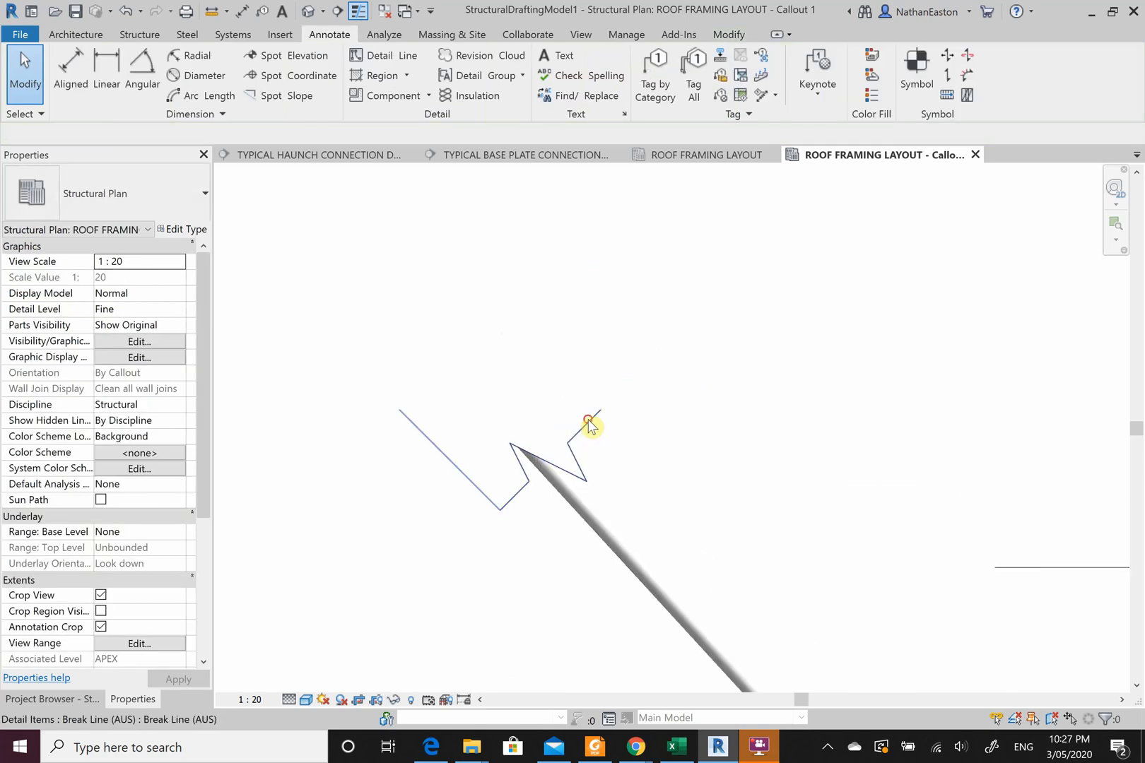
pyautogui.click(588, 424)
pyautogui.moveTo(608, 271); pyautogui.dragTo(527, 360)
pyautogui.click(739, 365)
pyautogui.scroll(-5, 551, 287)
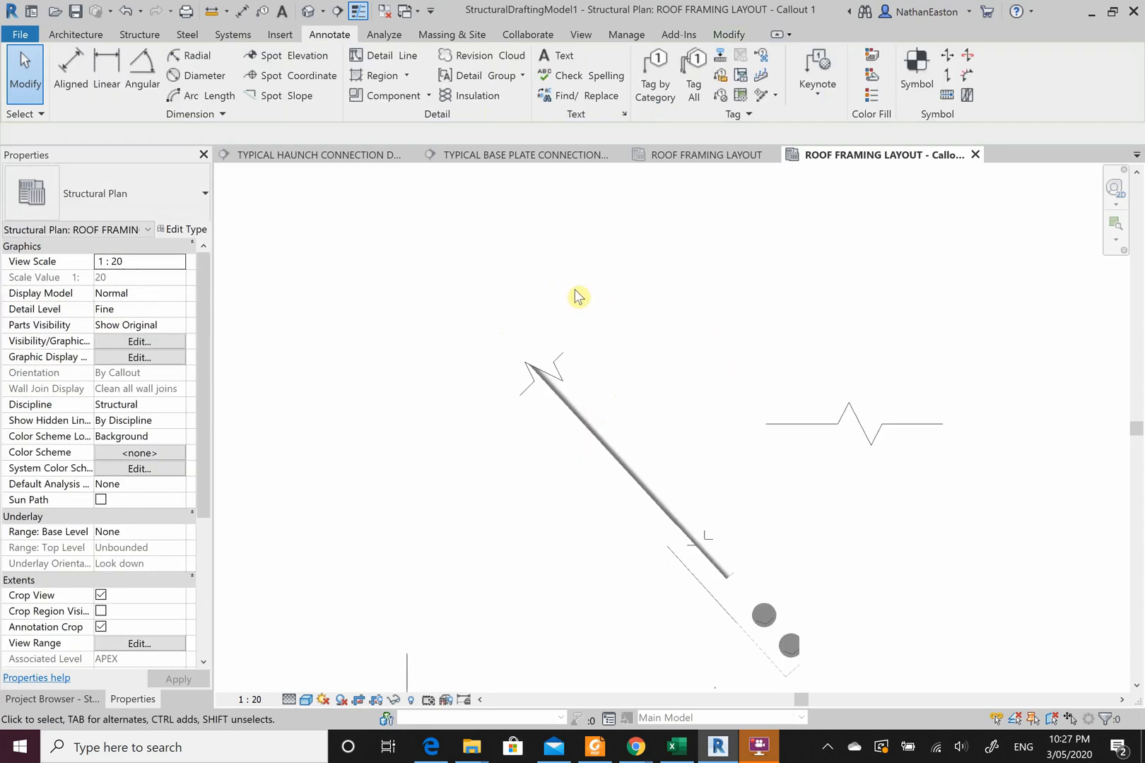
# Reduce the upper rod's break line jag to about 46 mm deep and 44 mm wide.
pyautogui.scroll(2, 580, 355)
pyautogui.scroll(3, 523, 339)
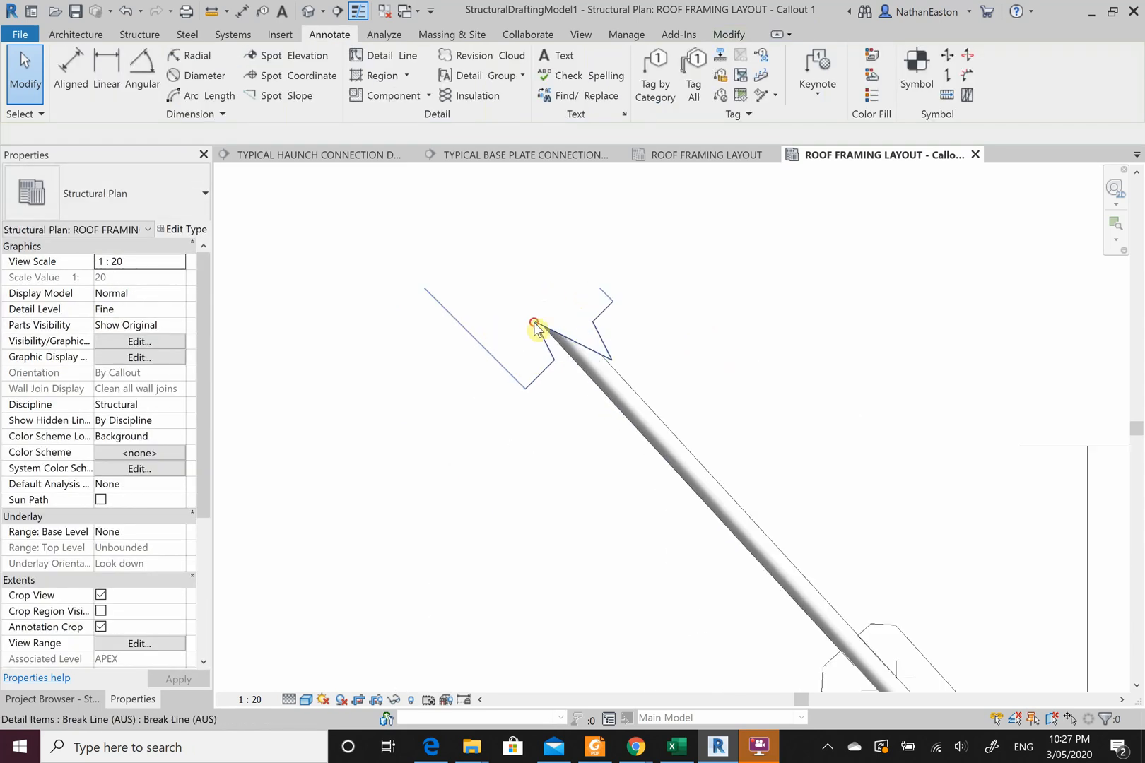
pyautogui.click(524, 338)
pyautogui.moveTo(519, 320); pyautogui.dragTo(558, 357)
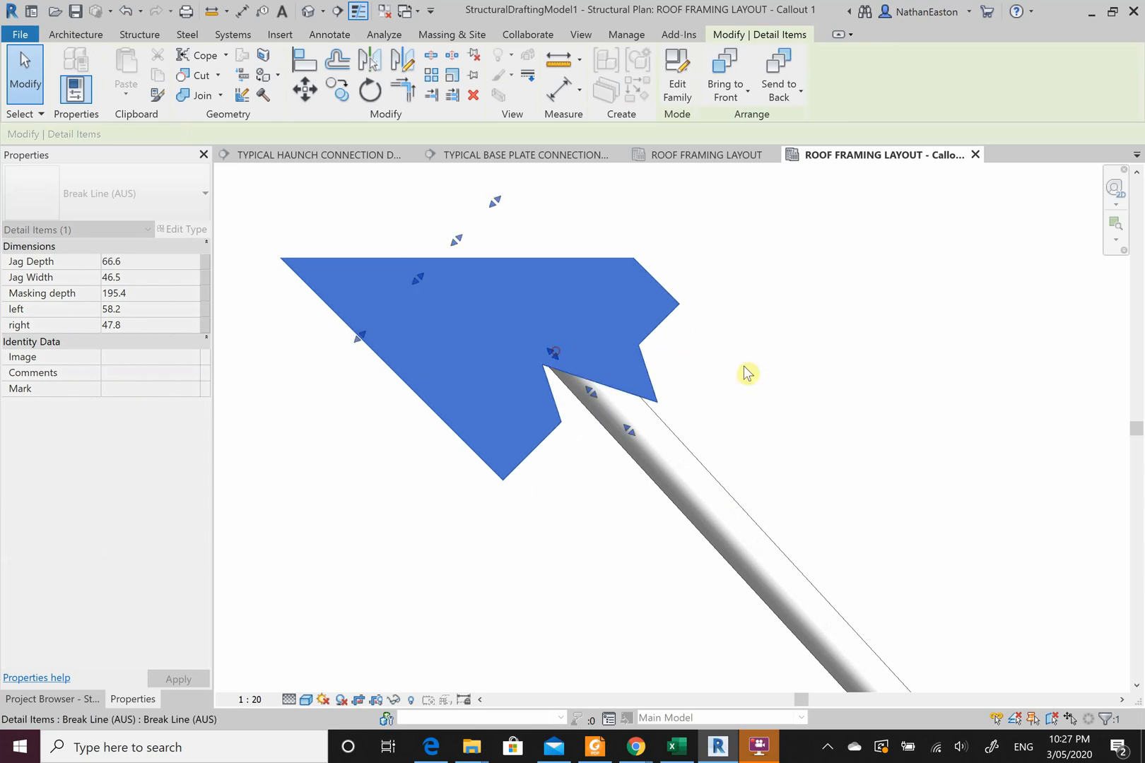
pyautogui.click(746, 373)
pyautogui.click(641, 357)
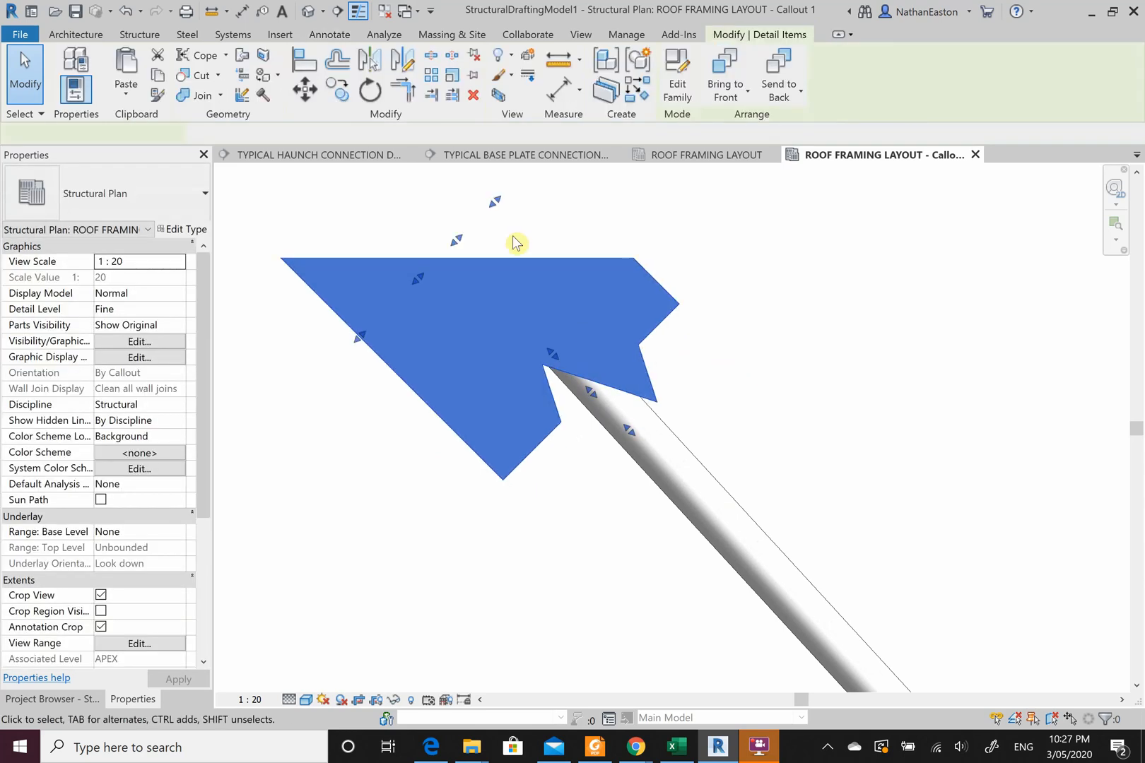
pyautogui.click(738, 320)
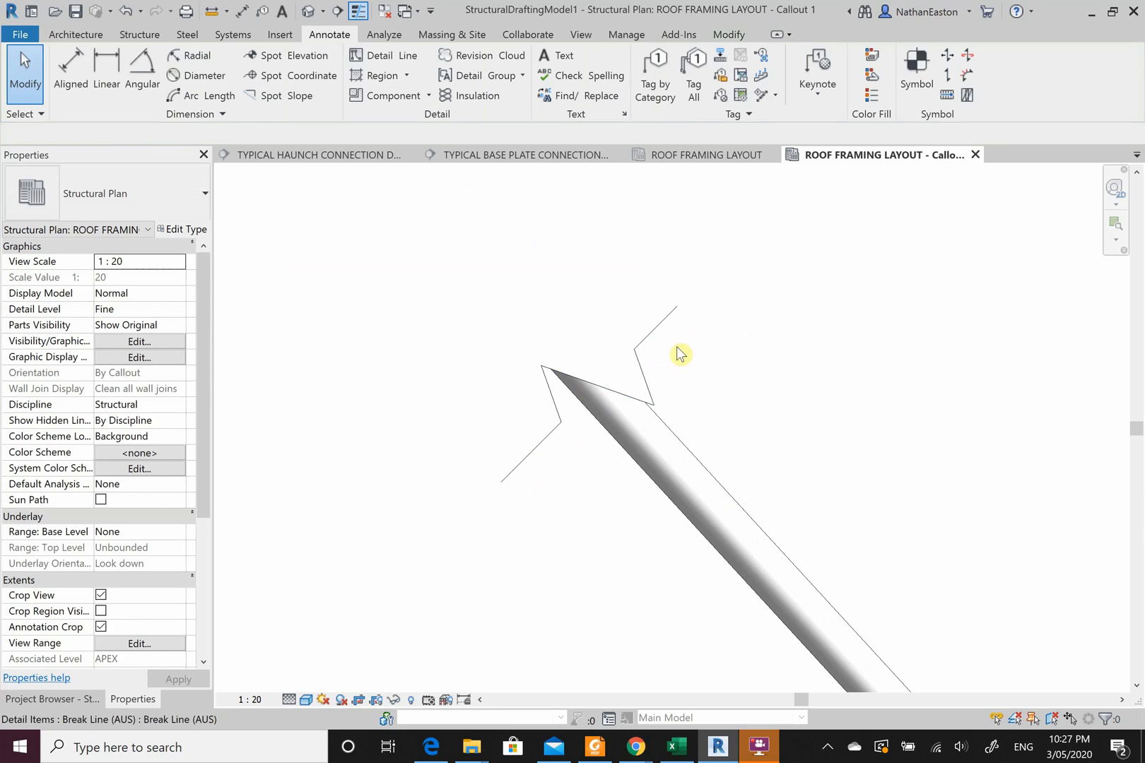
pyautogui.click(648, 335)
pyautogui.scroll(-2, 573, 258)
pyautogui.scroll(-2, 560, 270)
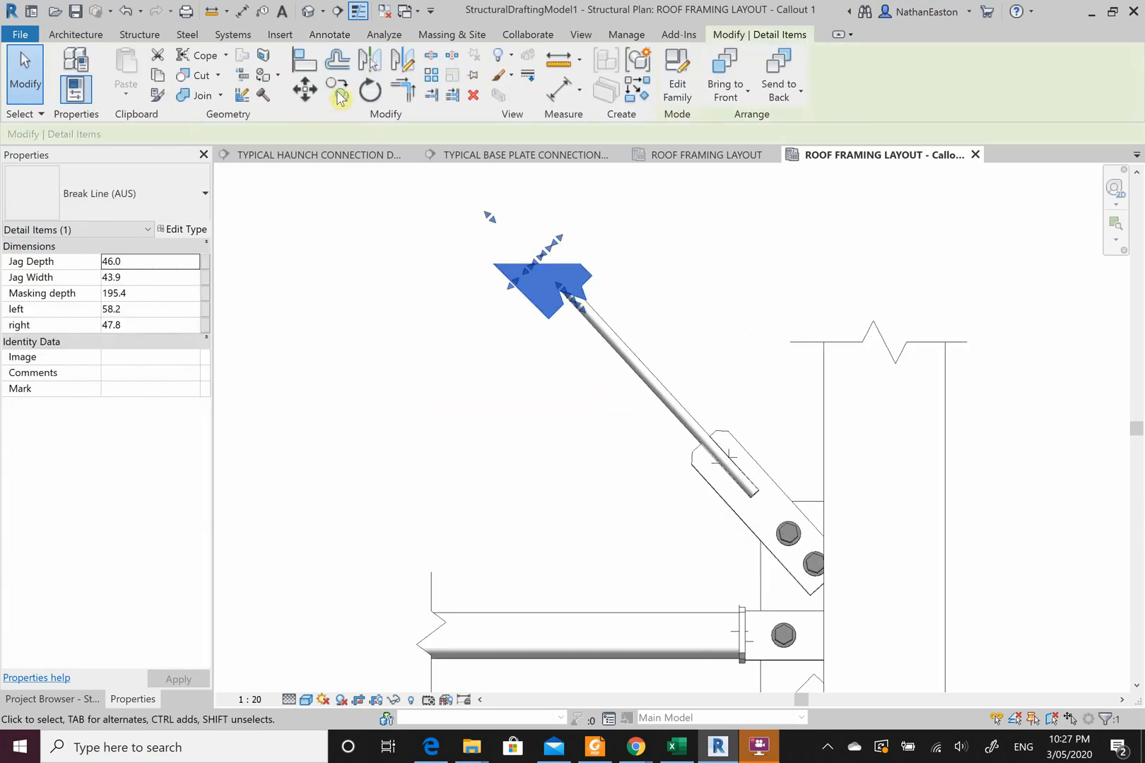
pyautogui.click(524, 385)
# Place a Break Line (AUS) near the free end of the lower diagonal 20ROD brace, rotated 45° clockwise after placement.
pyautogui.scroll(-2, 592, 236)
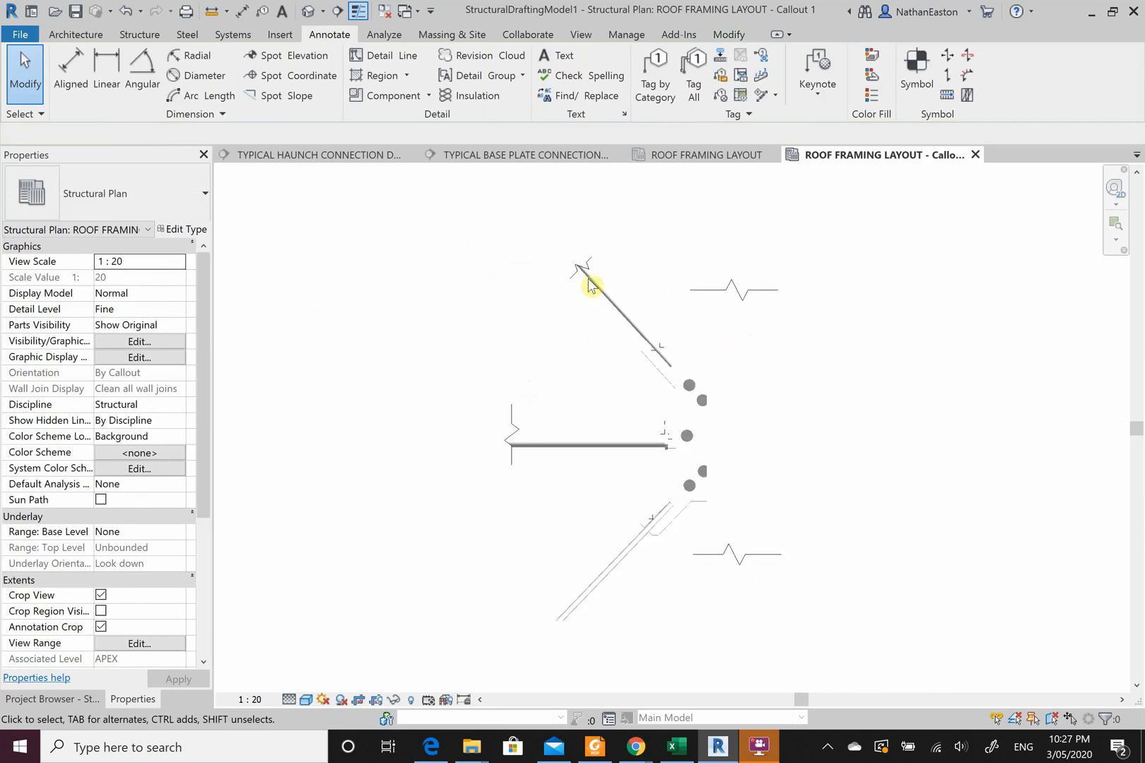
pyautogui.scroll(2, 557, 651)
pyautogui.scroll(2, 567, 638)
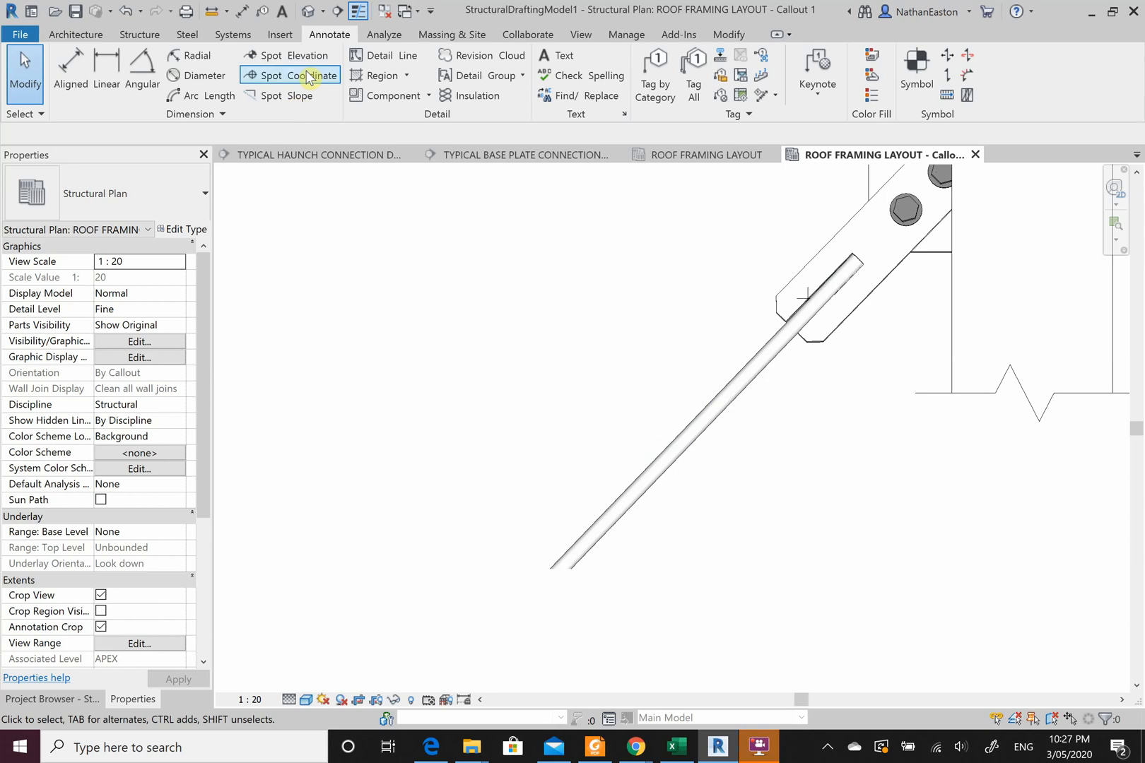
pyautogui.click(396, 97)
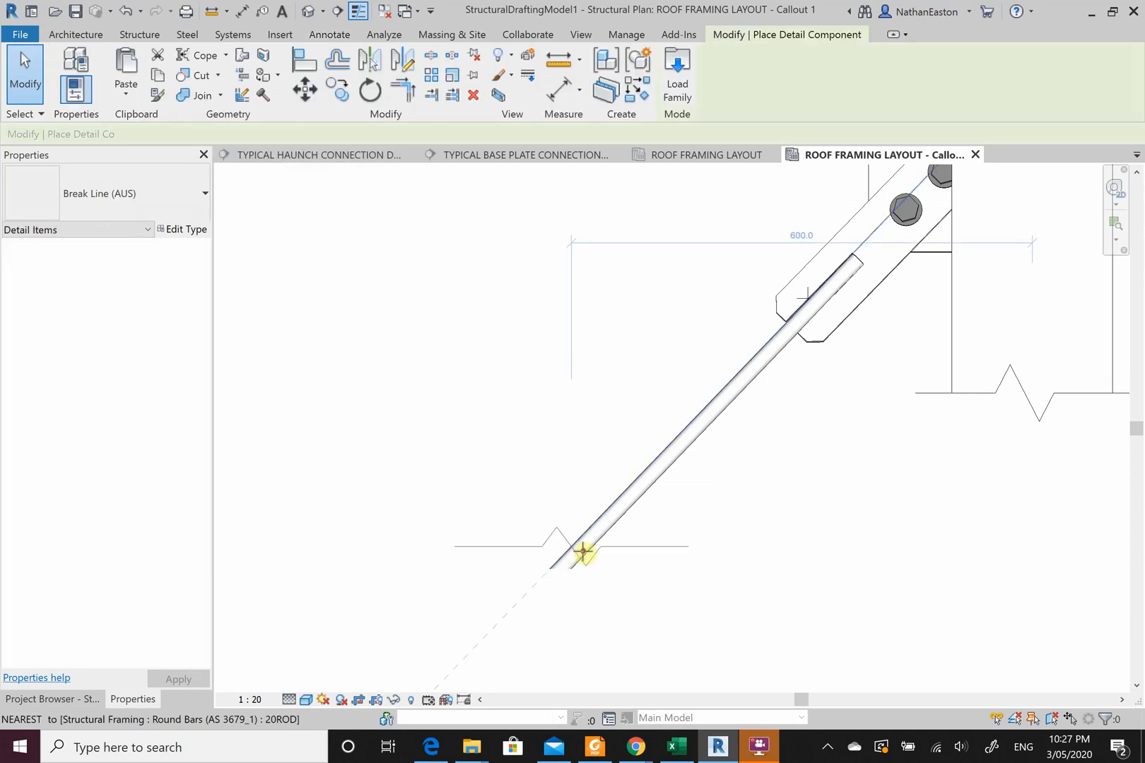
pyautogui.scroll(2, 587, 547)
pyautogui.click(201, 133)
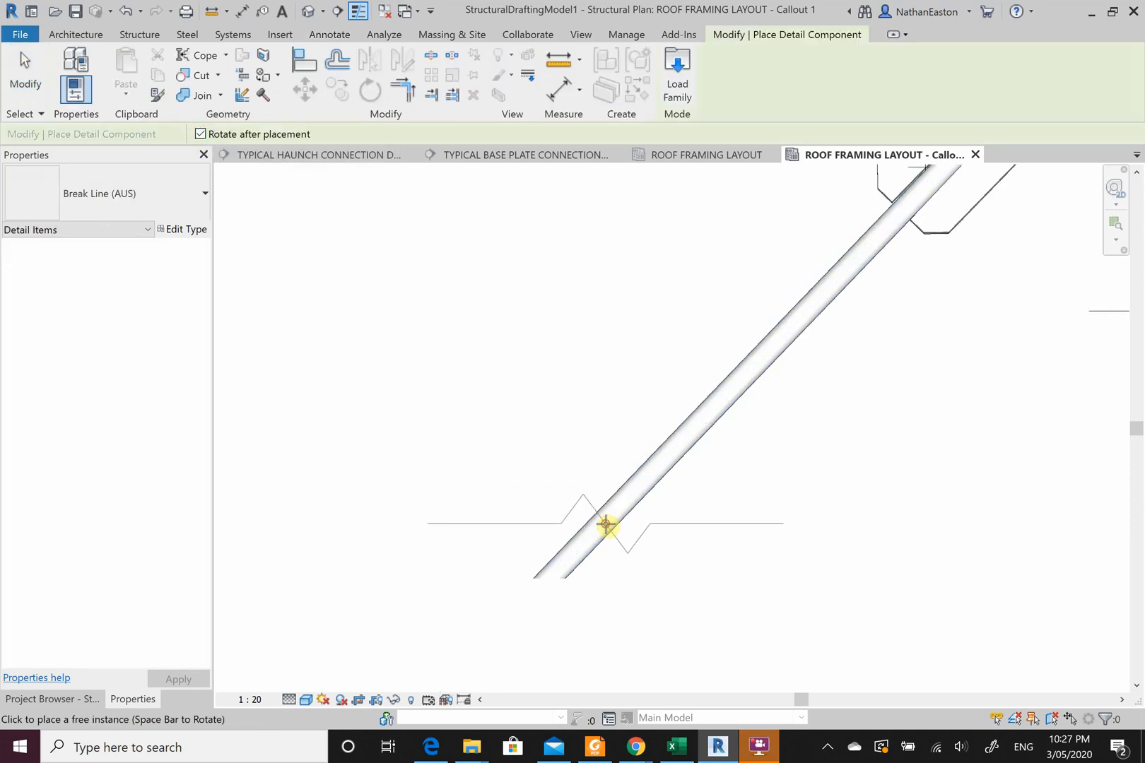
pyautogui.click(607, 529)
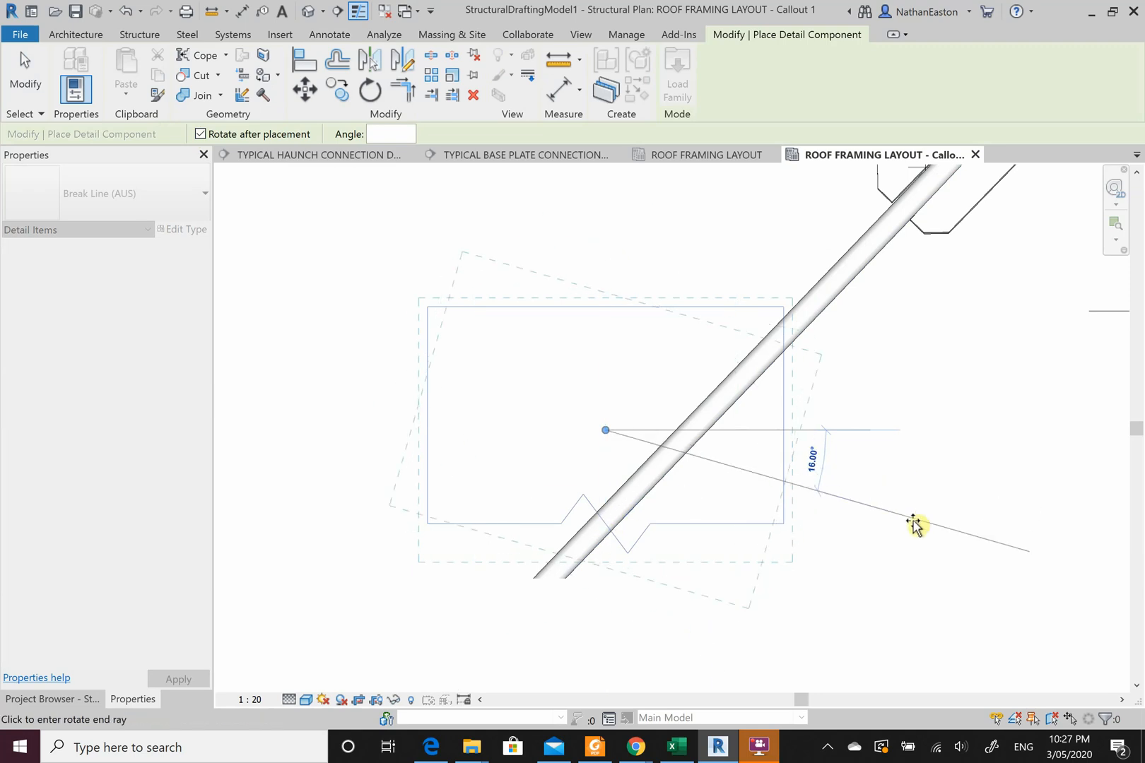
pyautogui.write('4')
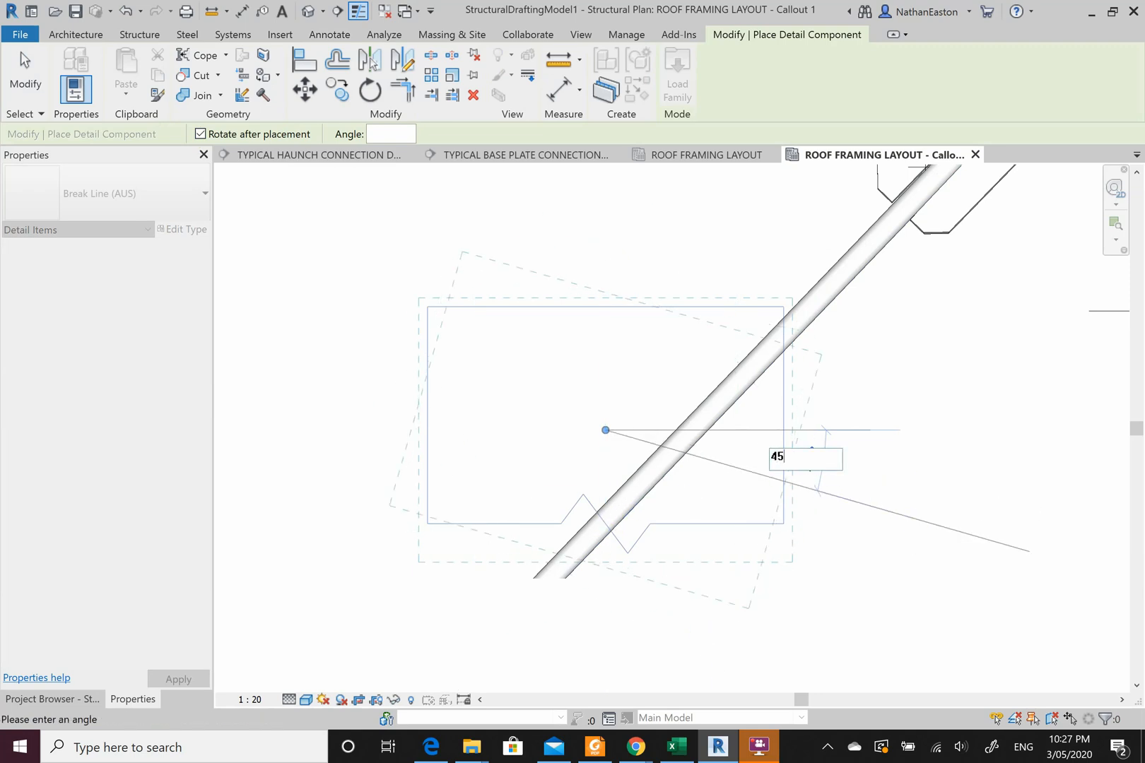
pyautogui.write('5')
pyautogui.press('Return')
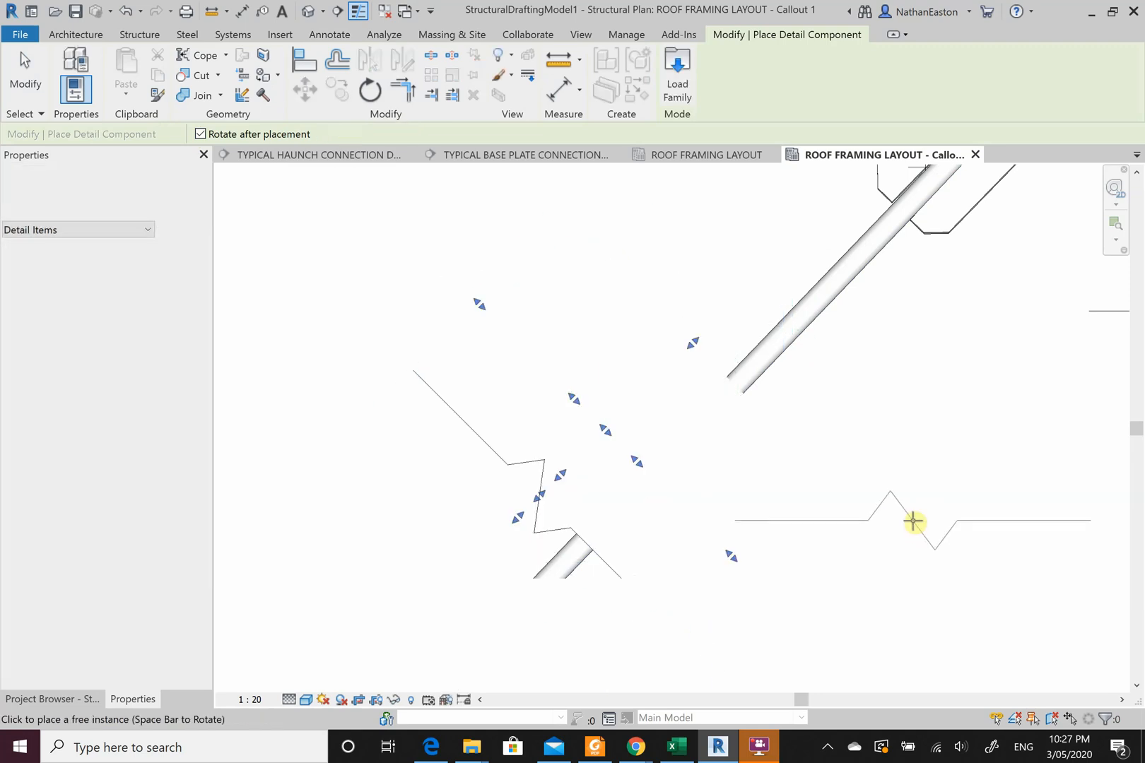
pyautogui.press('Escape')
pyautogui.press('Escape')
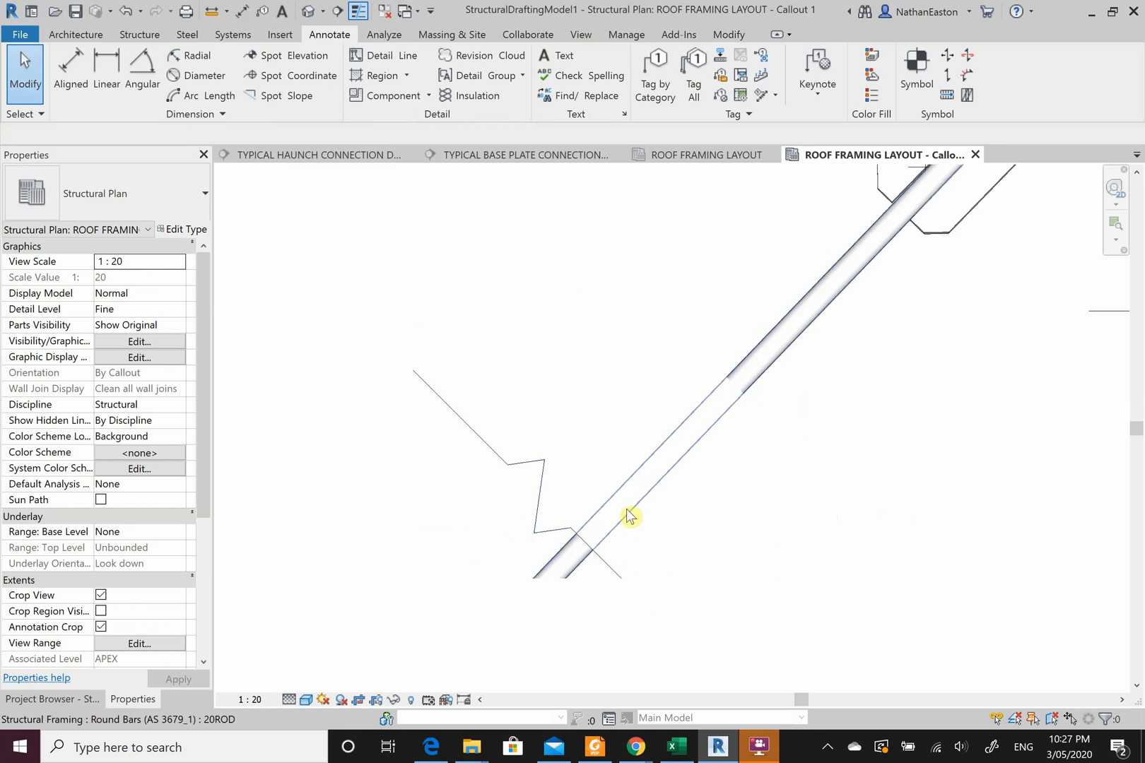
# Rotate the lower rod's break line 180° so its mask faces the rod's free end.
pyautogui.click(511, 471)
pyautogui.press('r')
pyautogui.press('o')
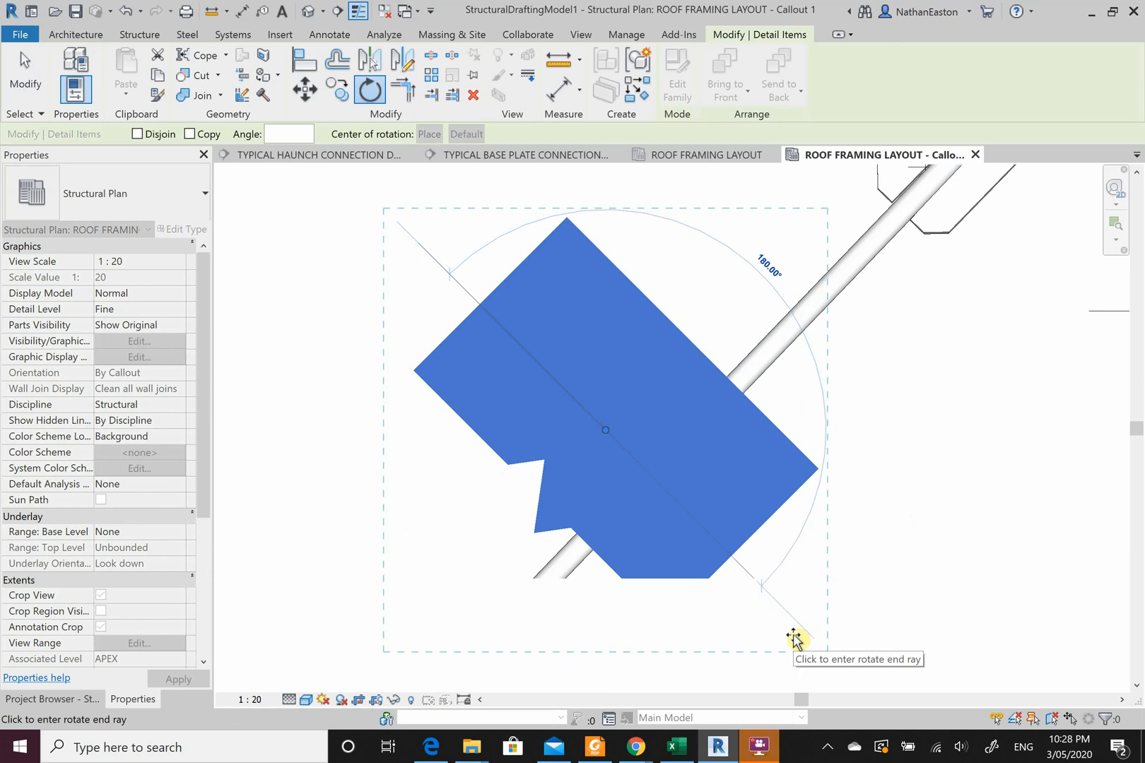
pyautogui.click(795, 641)
pyautogui.click(860, 502)
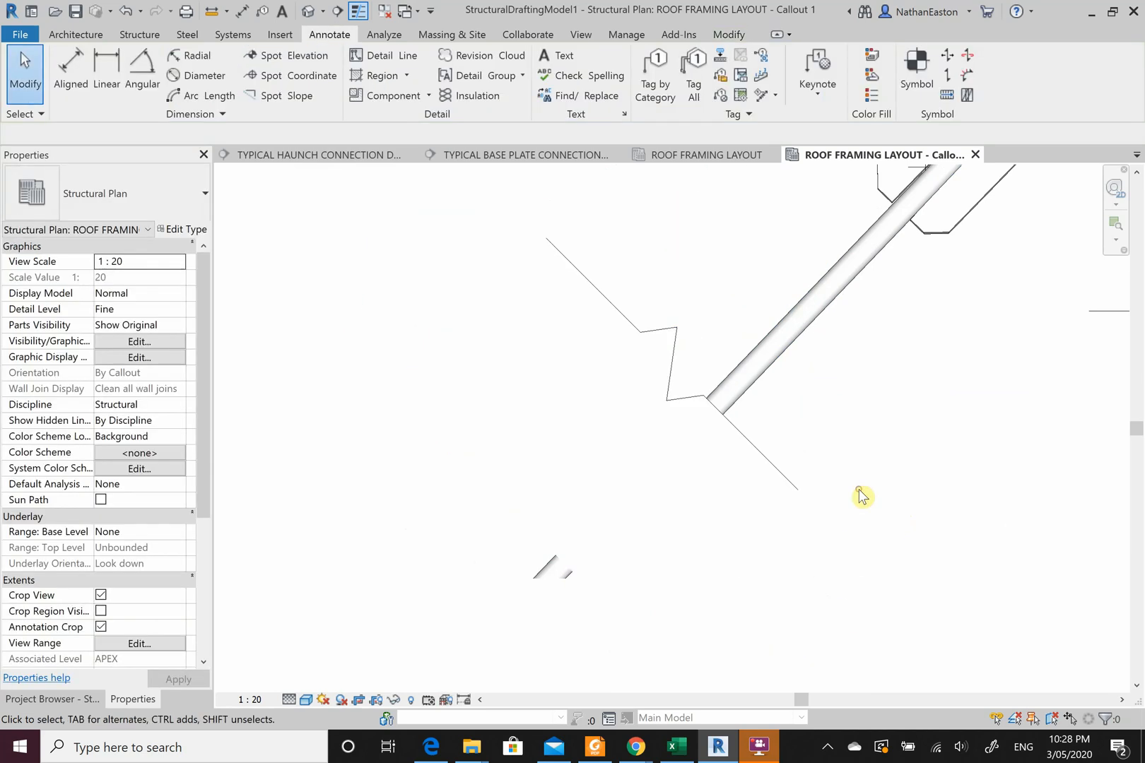
# Extend the masking depth of the lower rod's break line to about 242 mm to cover the leftover rod stub.
pyautogui.click(658, 329)
pyautogui.moveTo(518, 524); pyautogui.dragTo(475, 566)
pyautogui.click(368, 319)
# Move the lower rod's break line along its own direction so the jag is centred on the rod.
pyautogui.click(638, 329)
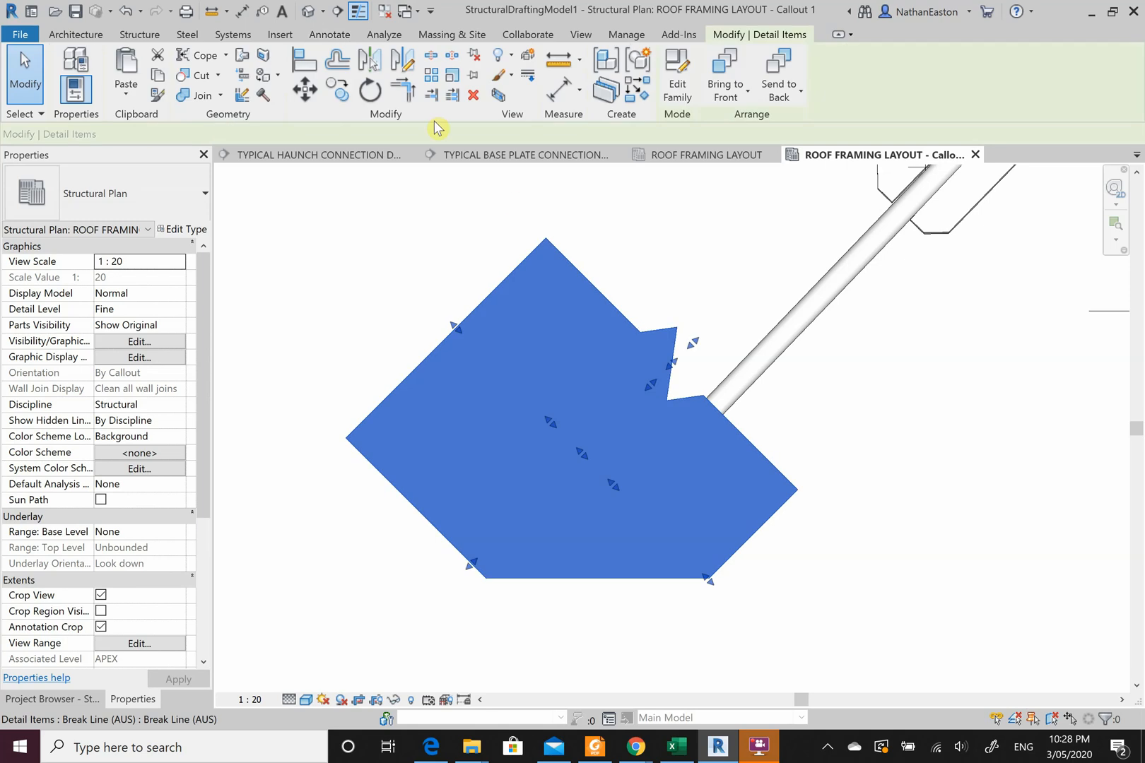
pyautogui.moveTo(667, 354); pyautogui.dragTo(710, 396)
pyautogui.click(859, 432)
pyautogui.moveTo(858, 432); pyautogui.dragTo(702, 357, button='middle')
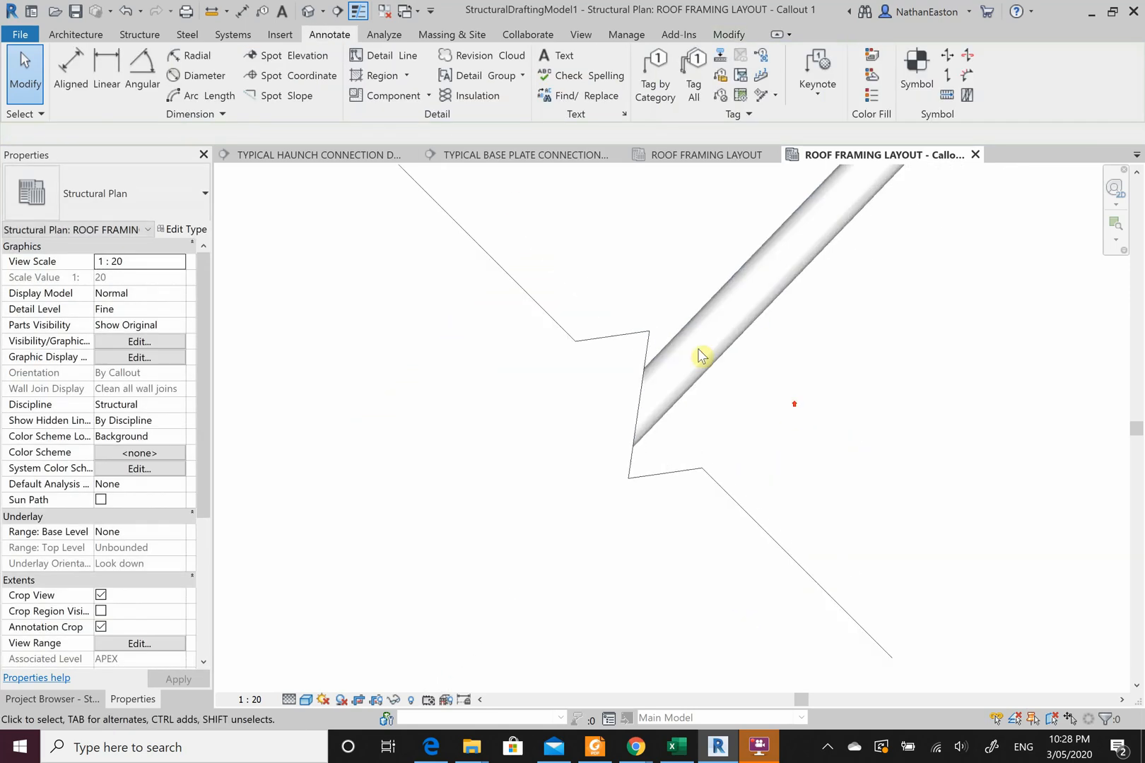
# Shorten both sides of the lower rod's break line to about 51 mm left and 60 mm right.
pyautogui.click(526, 297)
pyautogui.moveTo(343, 329); pyautogui.dragTo(425, 408)
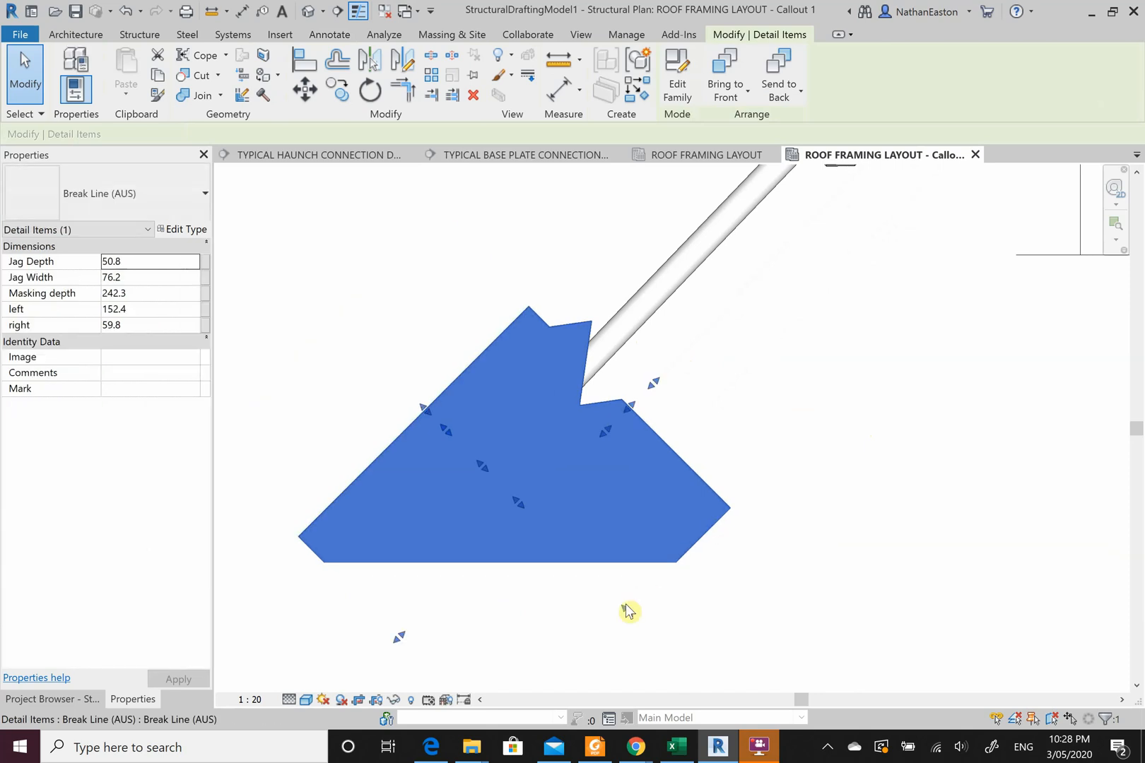
pyautogui.moveTo(628, 611); pyautogui.dragTo(591, 574)
pyautogui.moveTo(535, 517); pyautogui.dragTo(530, 510)
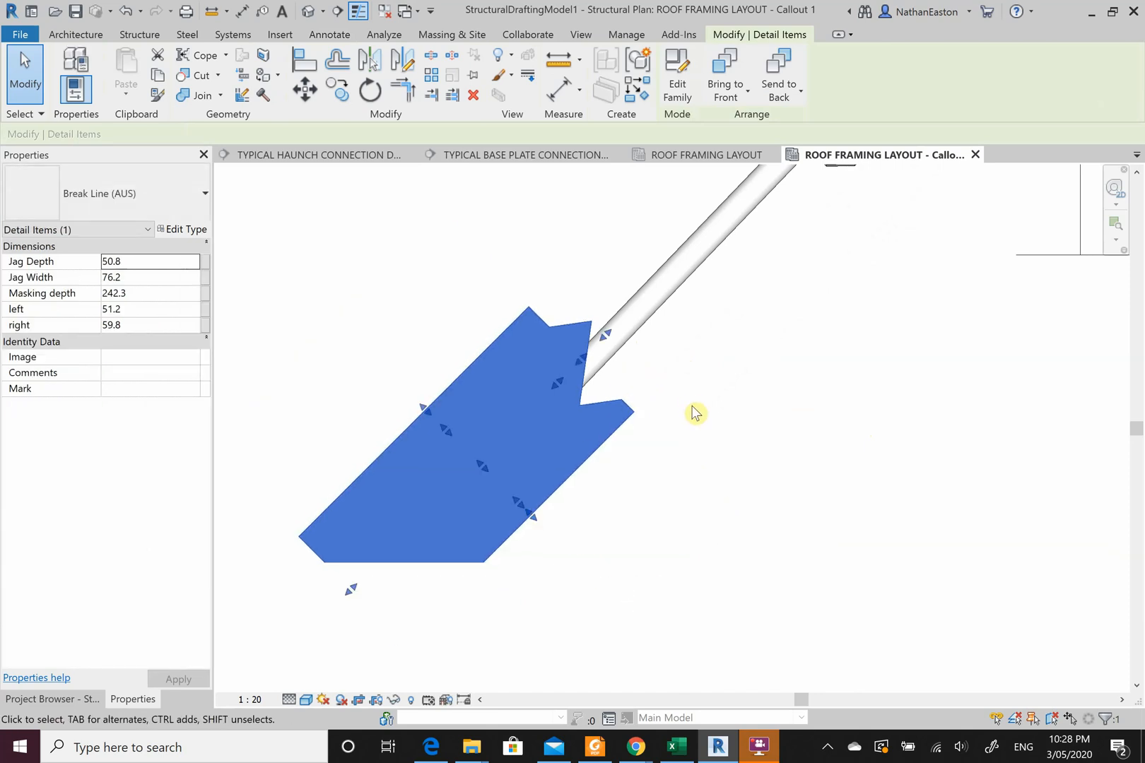
pyautogui.click(749, 510)
pyautogui.scroll(3, 649, 367)
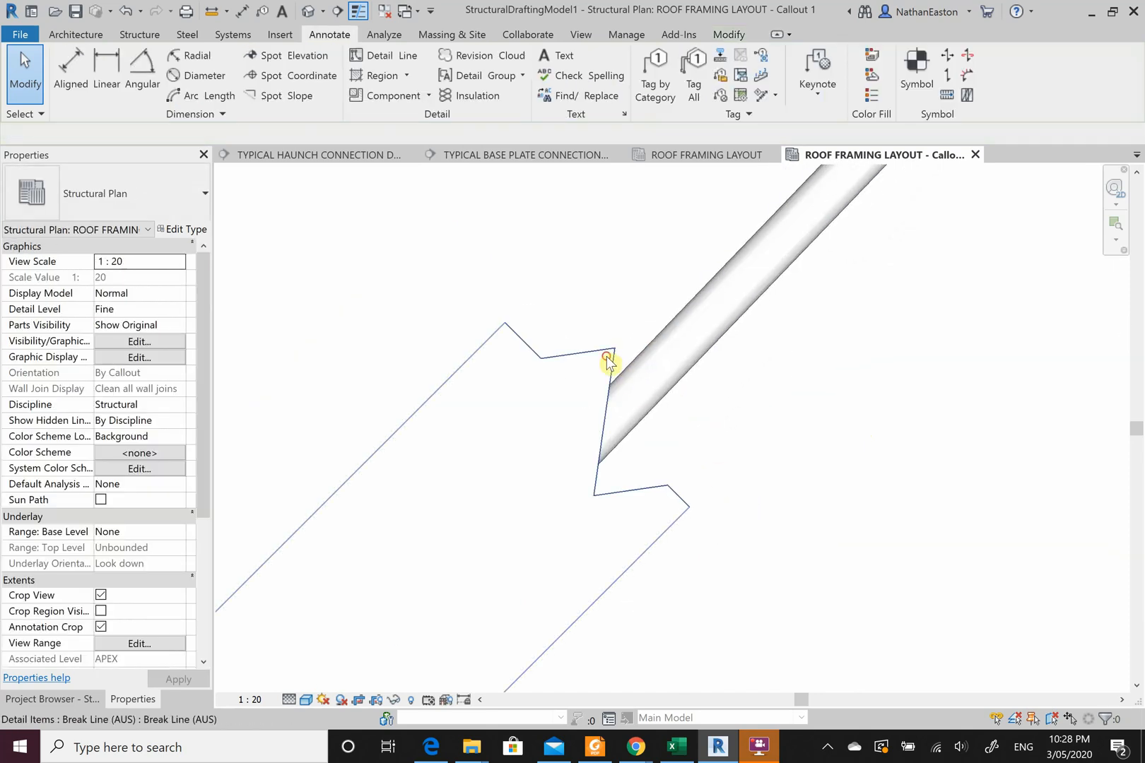
# Reduce the jag depth of the lower rod's break line to about 35 mm.
pyautogui.click(609, 363)
pyautogui.moveTo(651, 394); pyautogui.dragTo(619, 418)
pyautogui.scroll(-3, 690, 376)
pyautogui.click(786, 407)
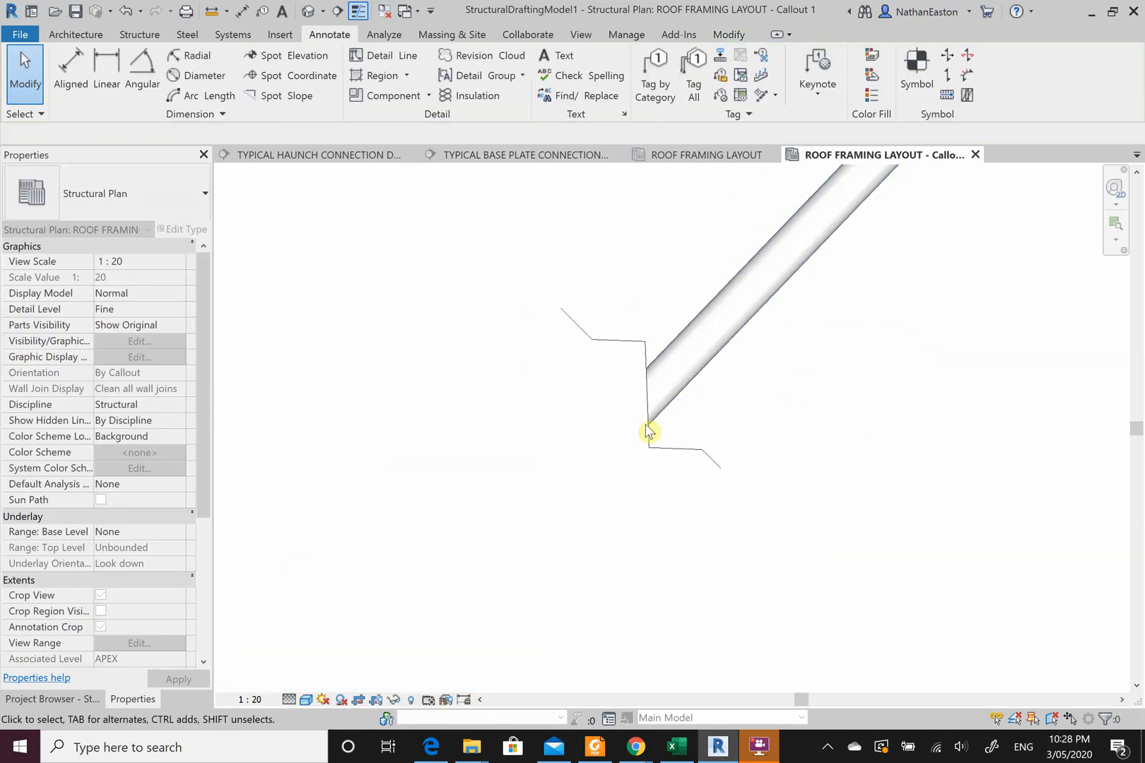
# Narrow the jag width of the lower rod's break line to about 37 mm.
pyautogui.click(647, 426)
pyautogui.moveTo(539, 612); pyautogui.dragTo(517, 572)
pyautogui.moveTo(438, 506); pyautogui.dragTo(459, 533)
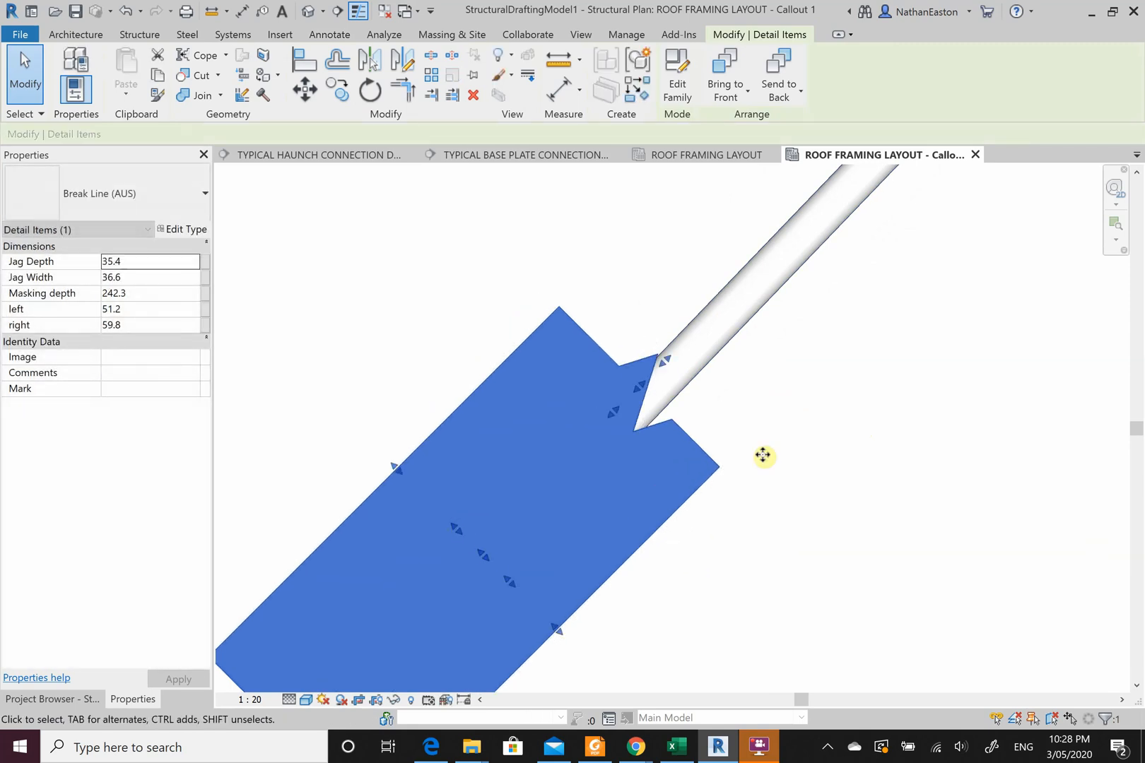
pyautogui.click(787, 451)
pyautogui.scroll(-5, 544, 523)
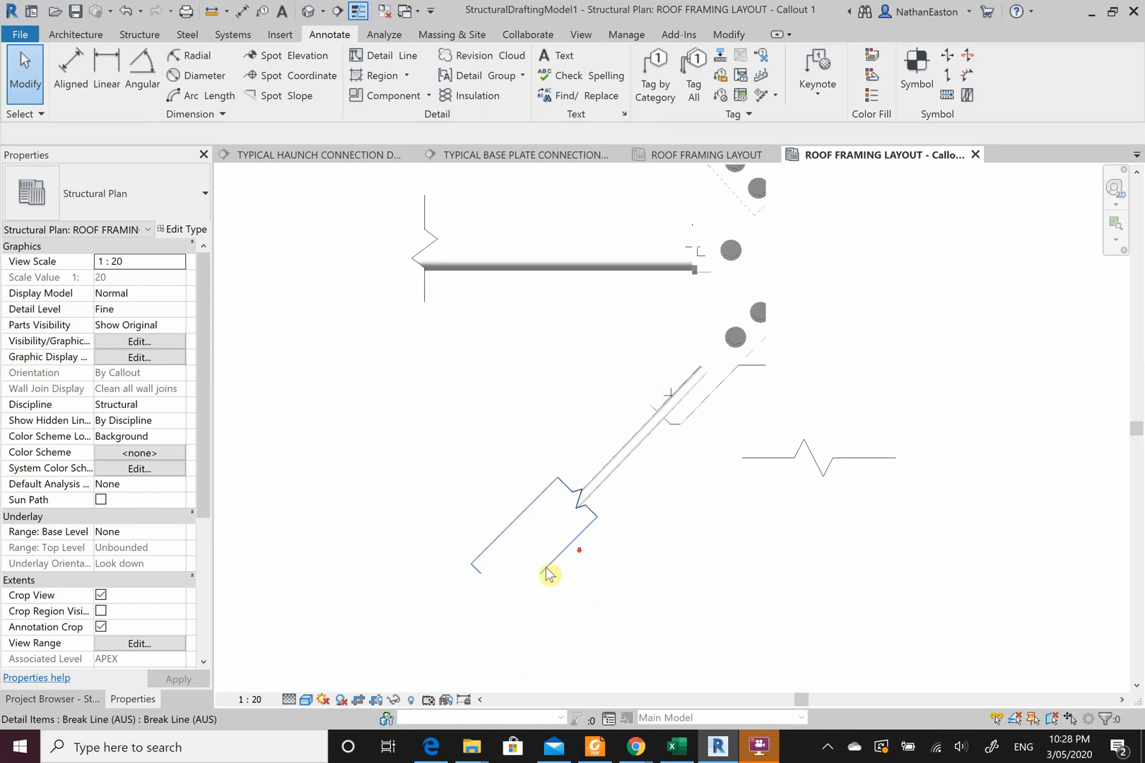
pyautogui.scroll(1, 671, 283)
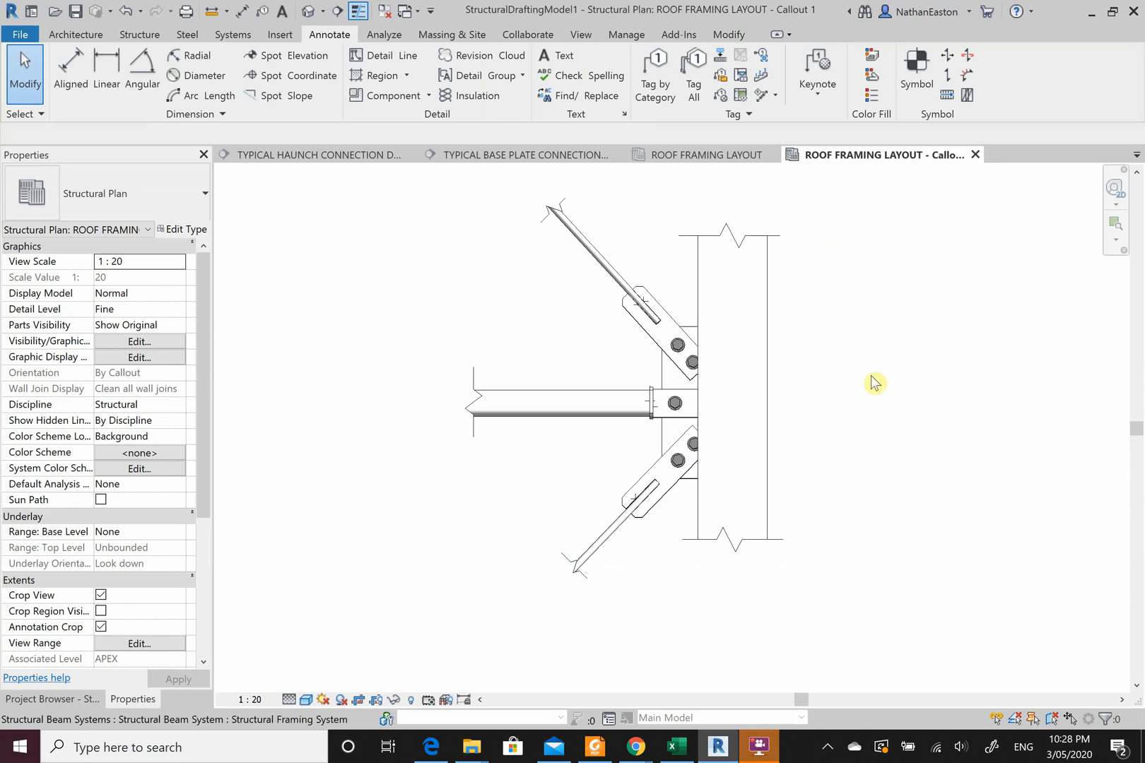
# Add 2.5mm Arial text notes reading R1 on the vertical rafter and S1 at the horizontal strut.
pyautogui.scroll(1, 838, 424)
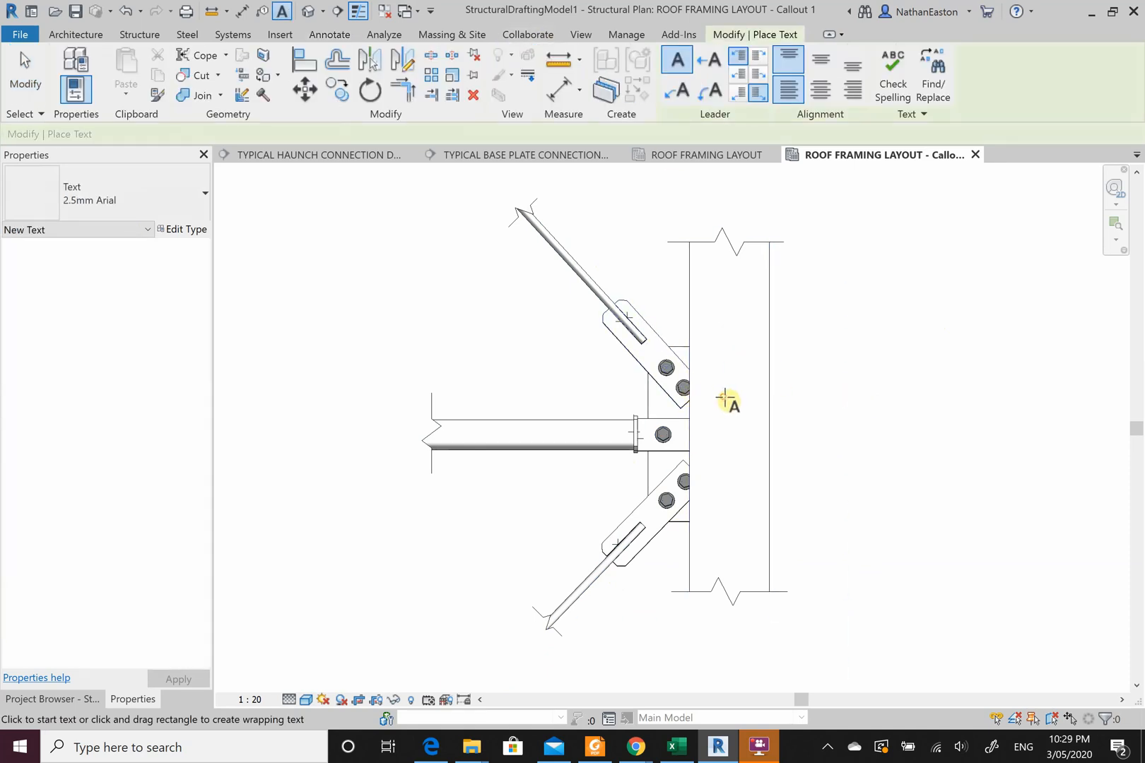
pyautogui.click(726, 399)
pyautogui.write('R1')
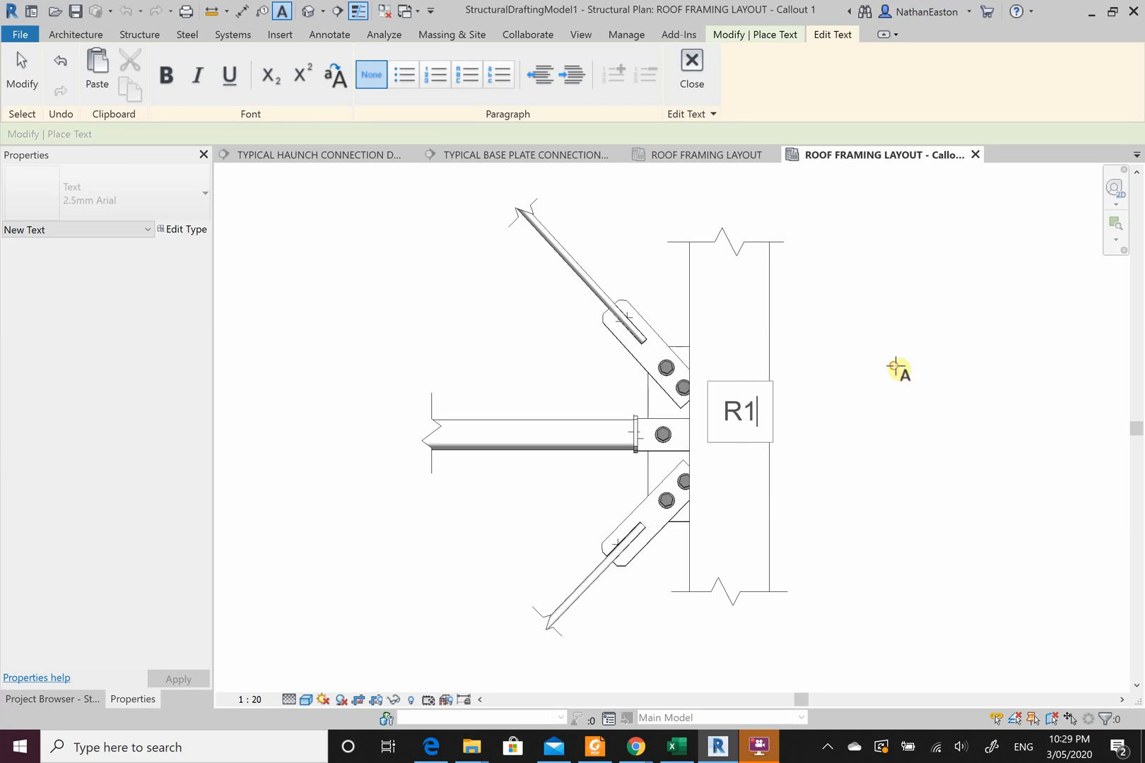
pyautogui.click(898, 369)
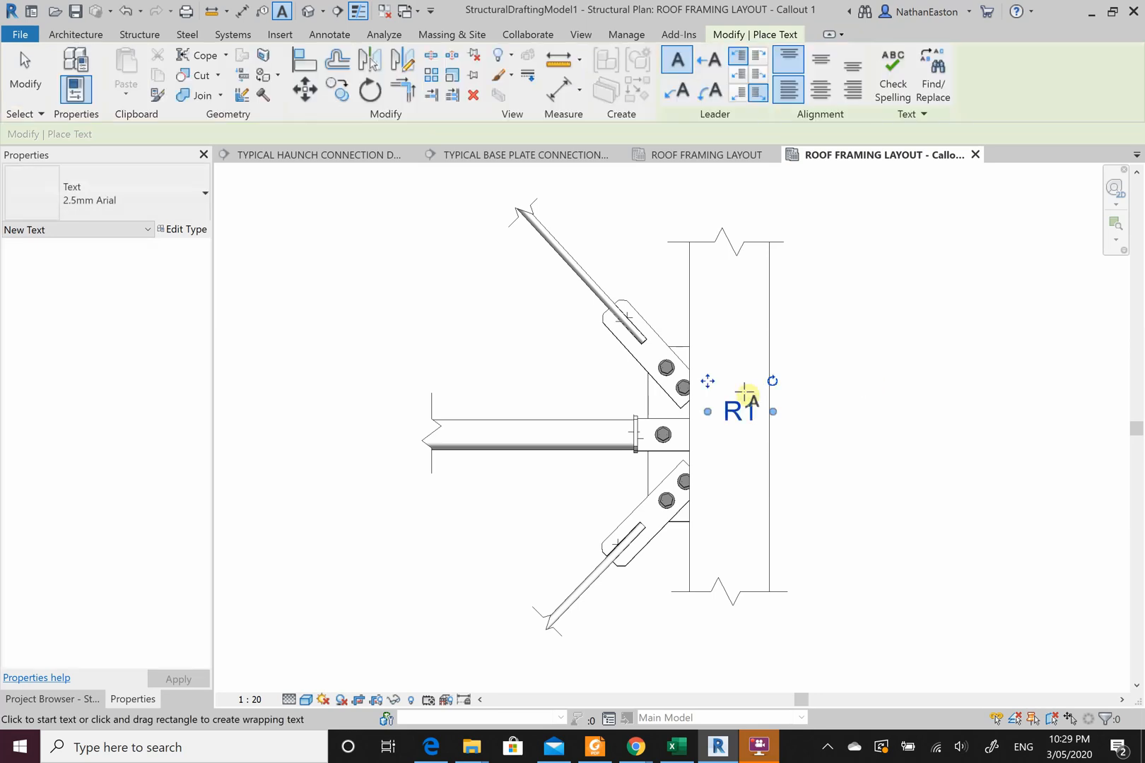
pyautogui.click(495, 395)
pyautogui.write('S1')
pyautogui.click(471, 338)
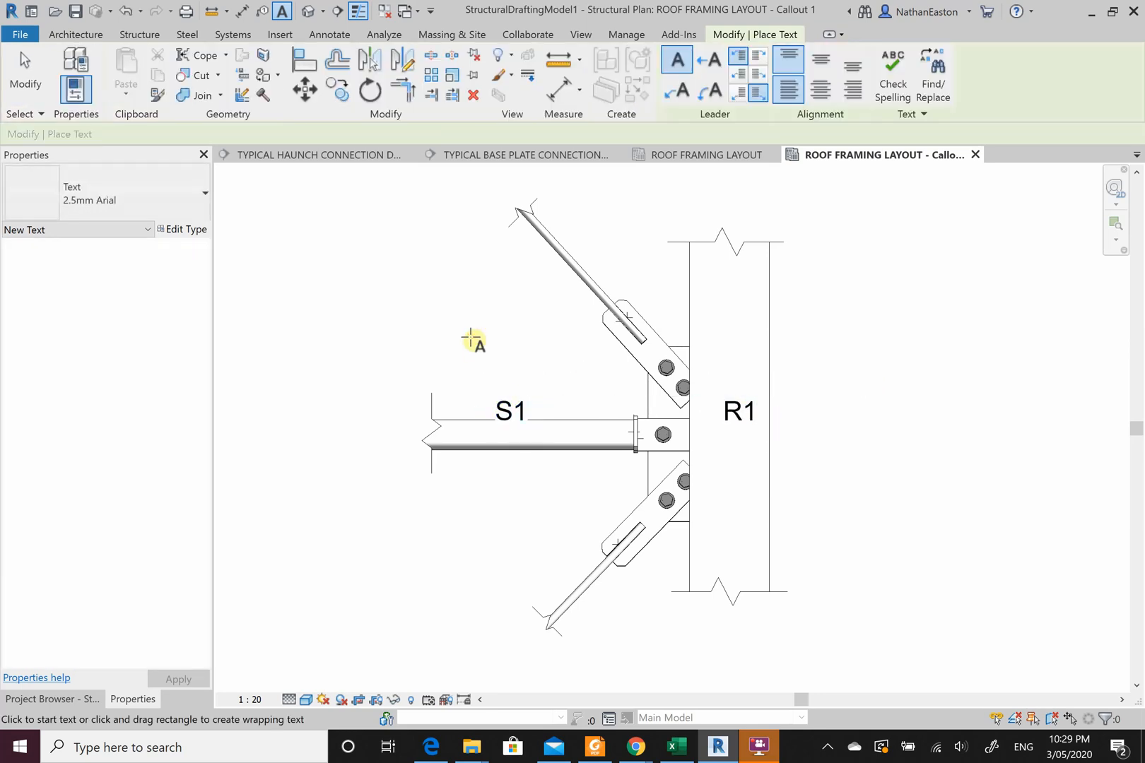
pyautogui.press('Escape')
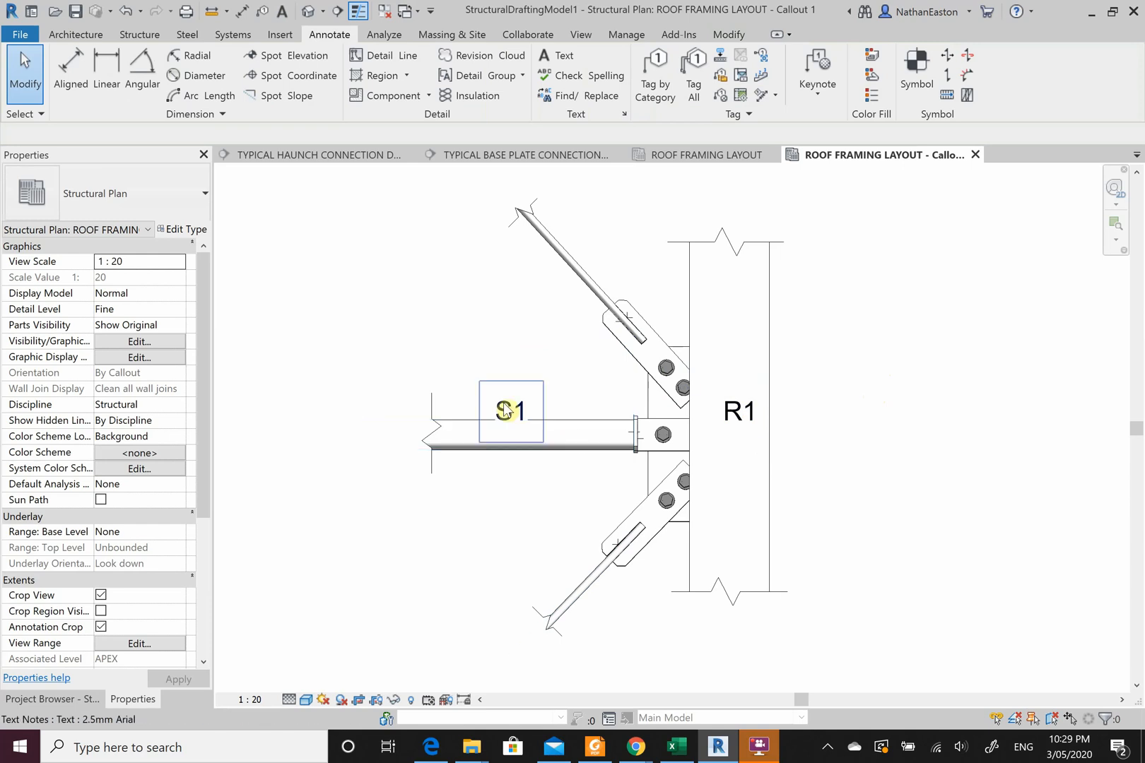
# Move the S1 note just above the strut, near its break line.
pyautogui.click(490, 389)
pyautogui.scroll(3, 477, 380)
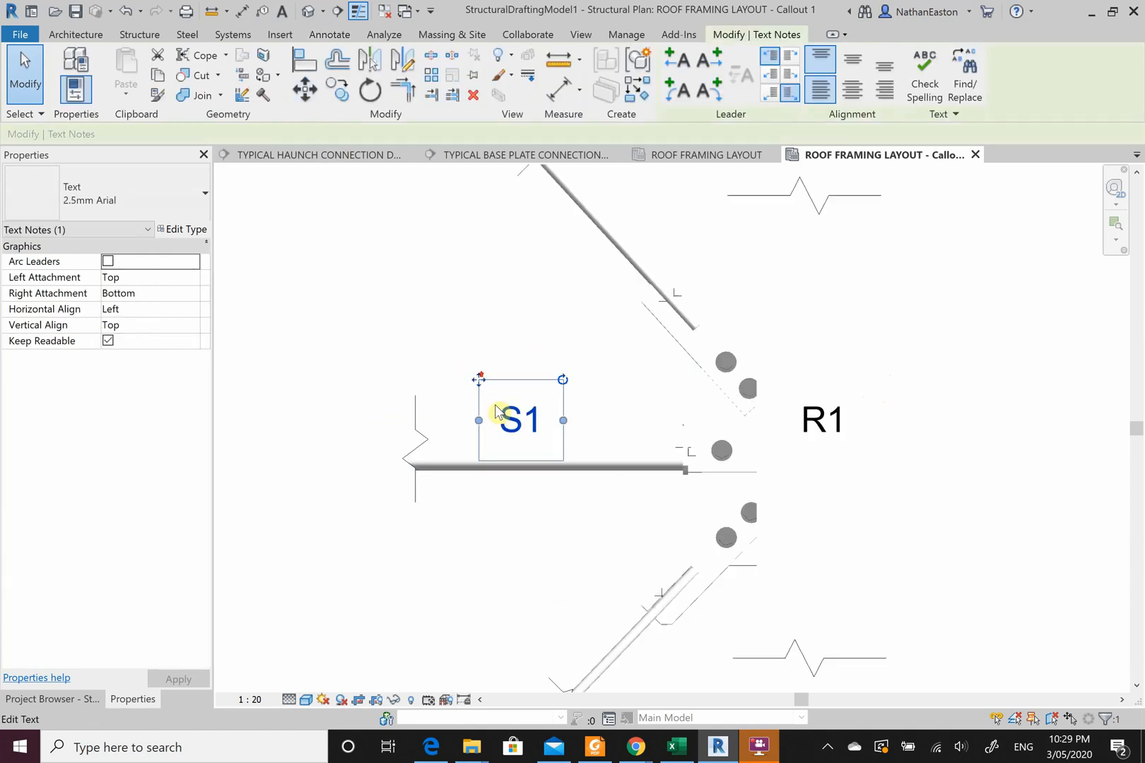
pyautogui.moveTo(476, 376); pyautogui.dragTo(414, 359)
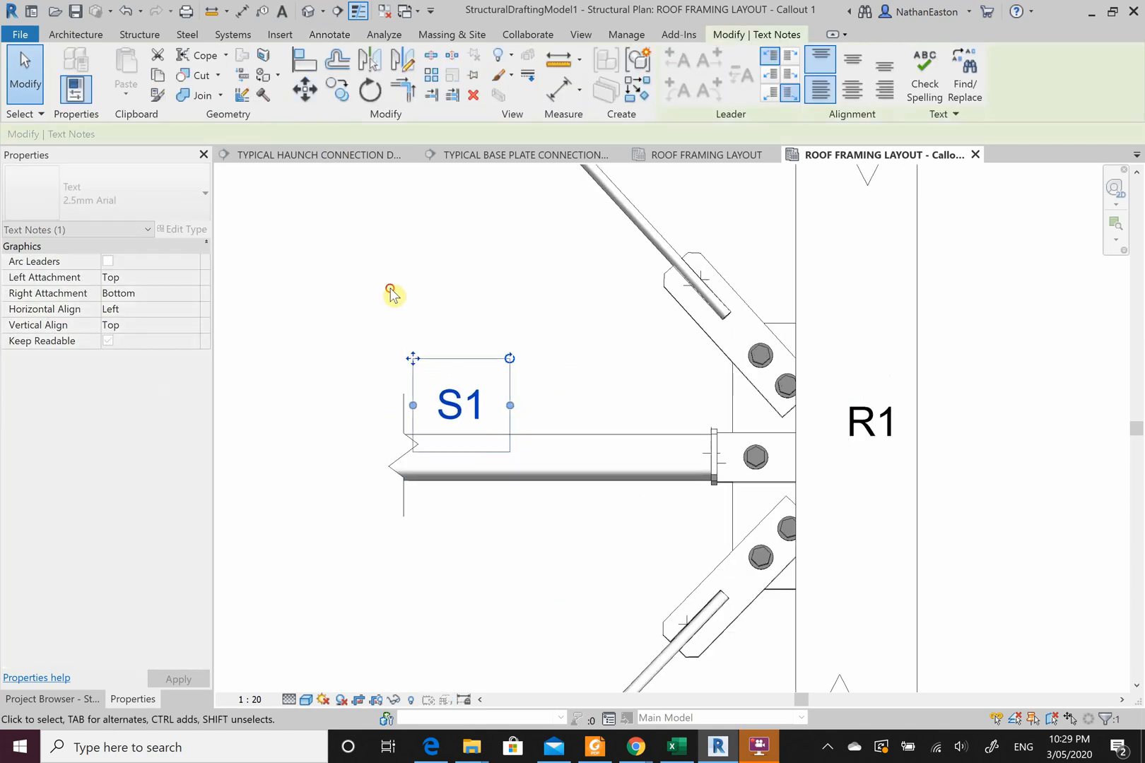
pyautogui.press('Escape')
# Move the R1 note so it sits within the rafter, level with the S1 note.
pyautogui.click(875, 414)
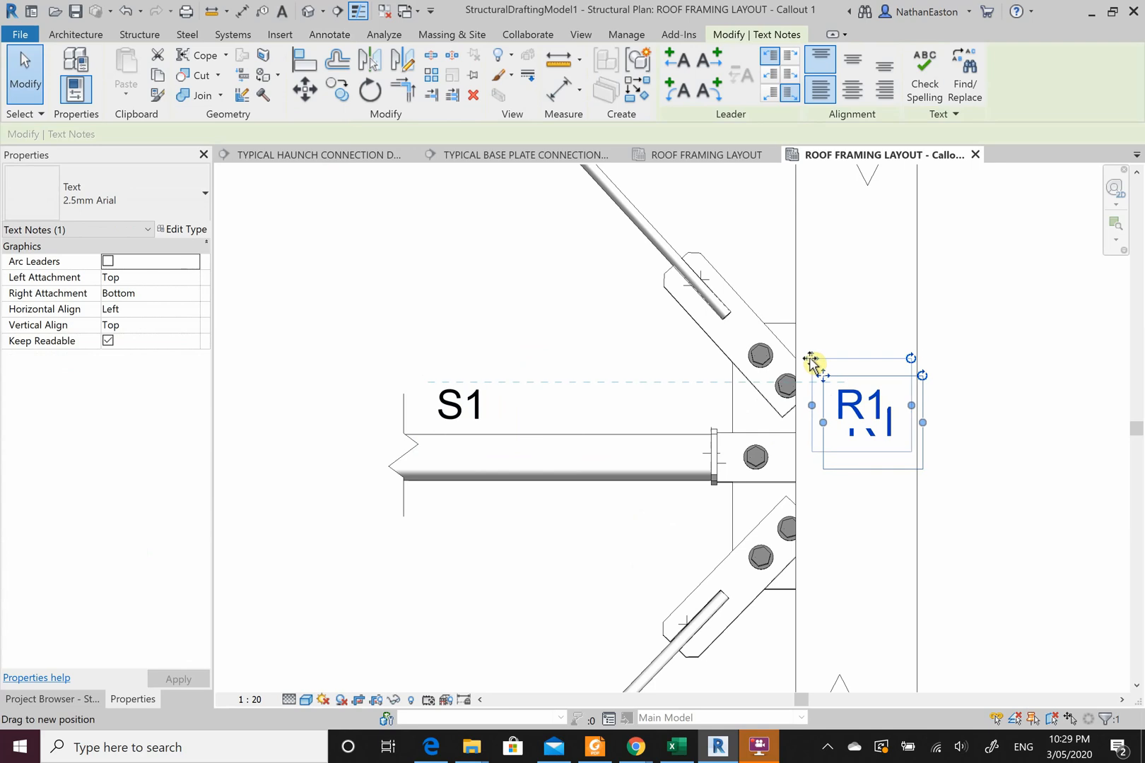
pyautogui.moveTo(811, 360); pyautogui.dragTo(811, 359)
pyautogui.click(979, 335)
pyautogui.scroll(-2, 629, 472)
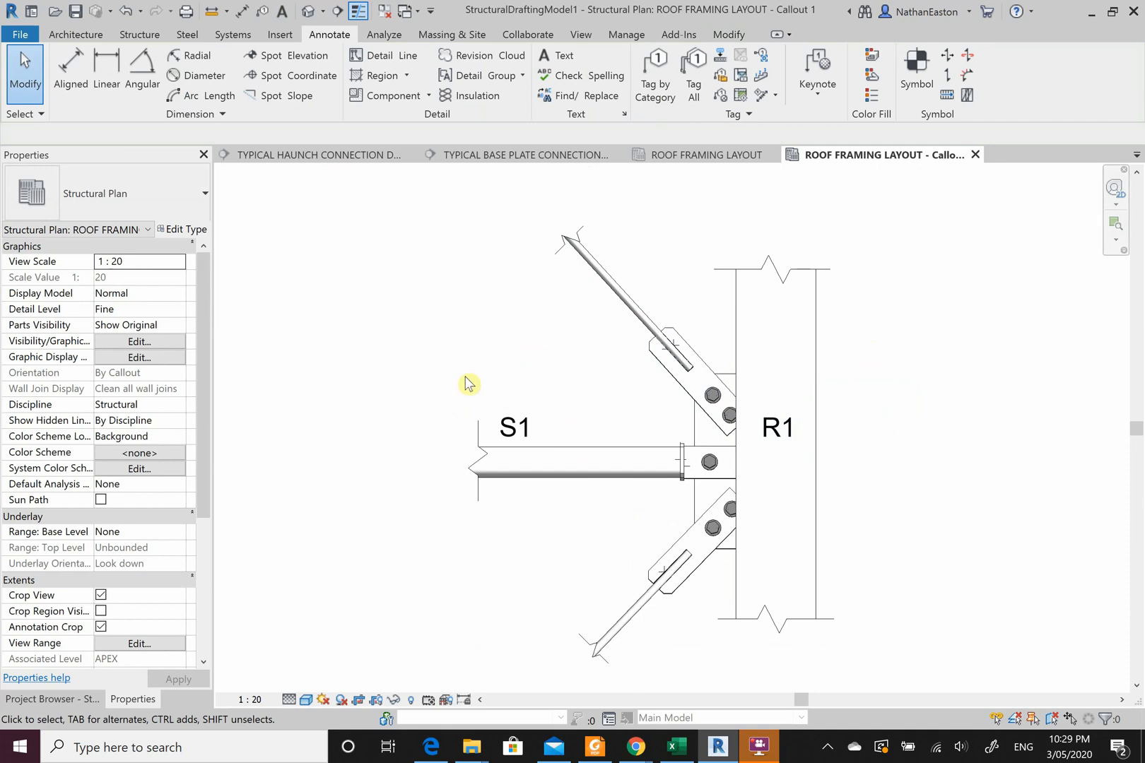
# Check the section type of the horizontal strut.
pyautogui.click(547, 471)
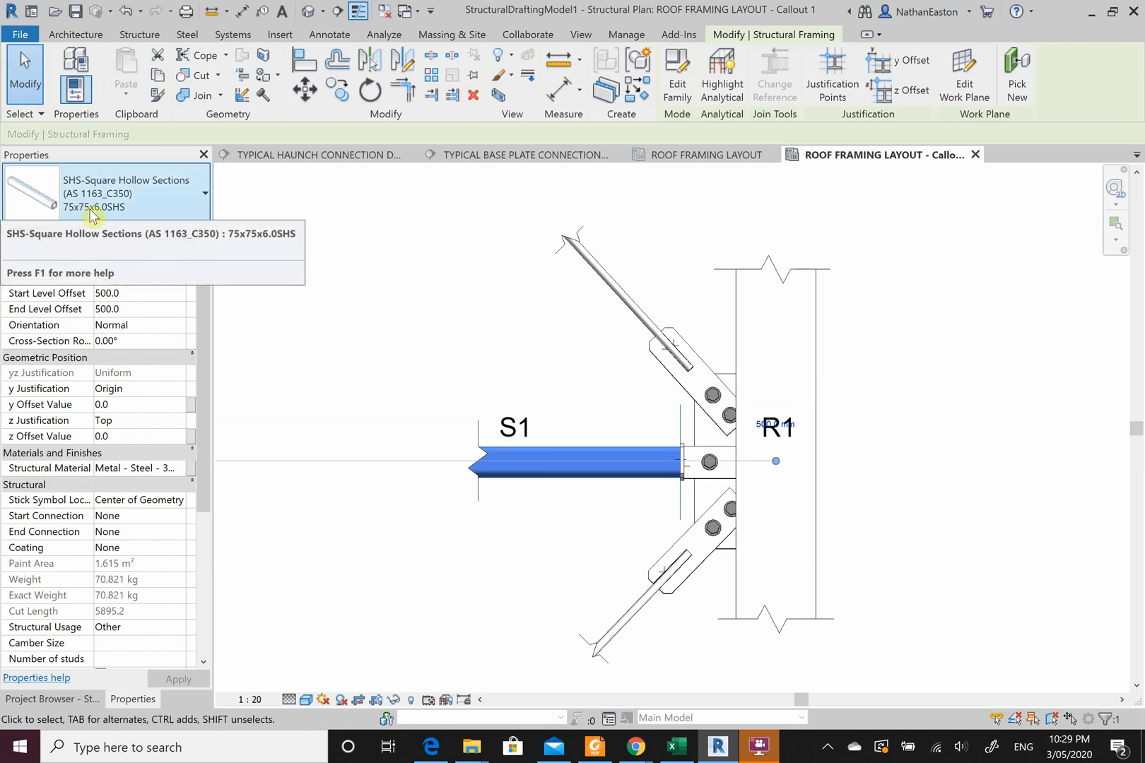
pyautogui.click(271, 313)
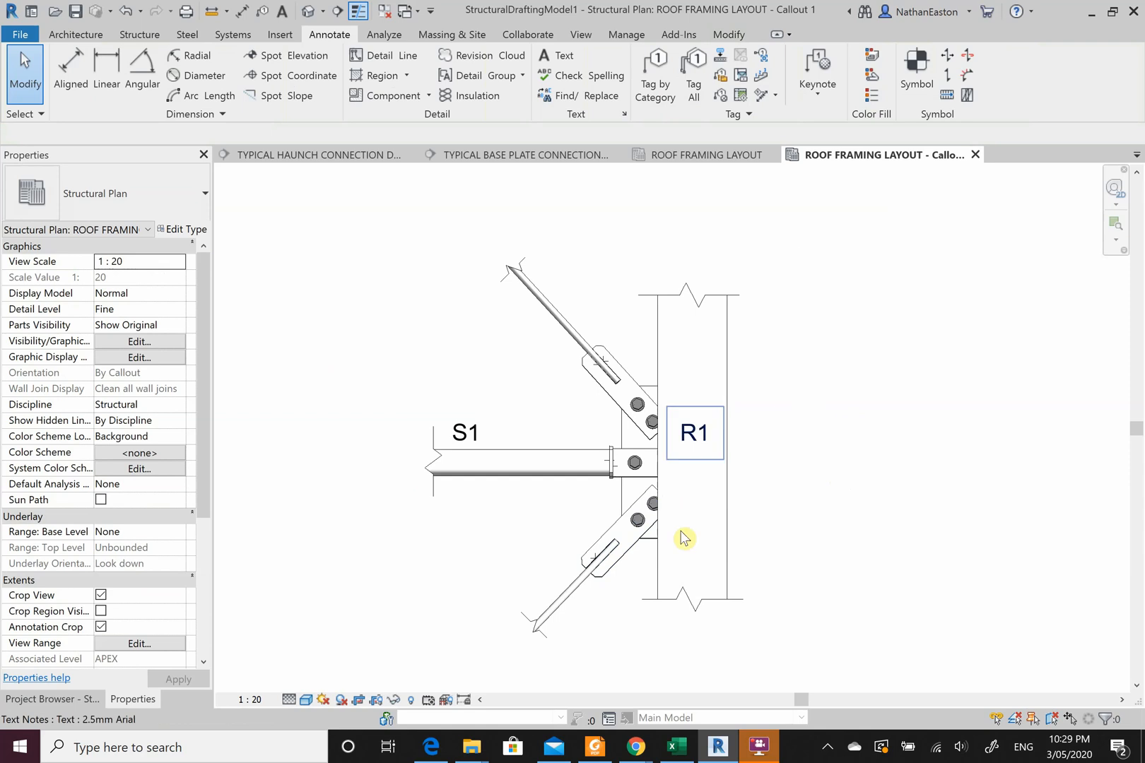
pyautogui.scroll(-1, 682, 536)
pyautogui.scroll(1, 565, 307)
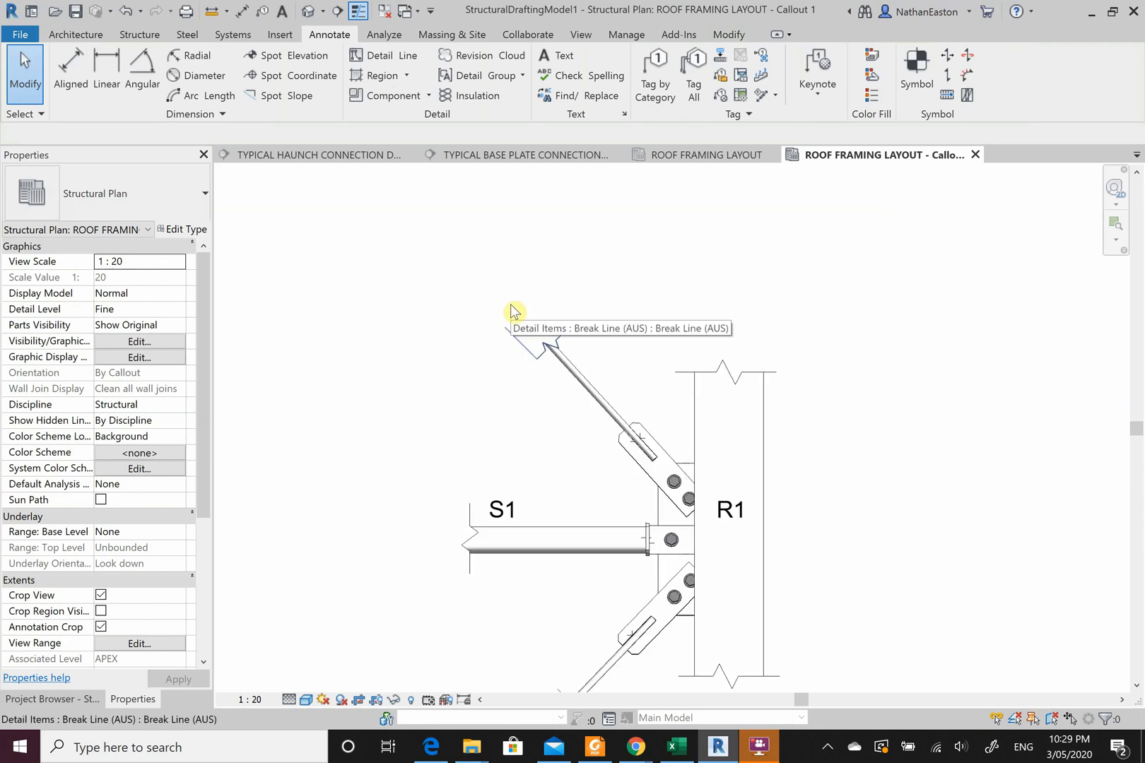
# Add a text note reading BR1 at the free end of the upper bracing rod.
pyautogui.press('t')
pyautogui.press('x')
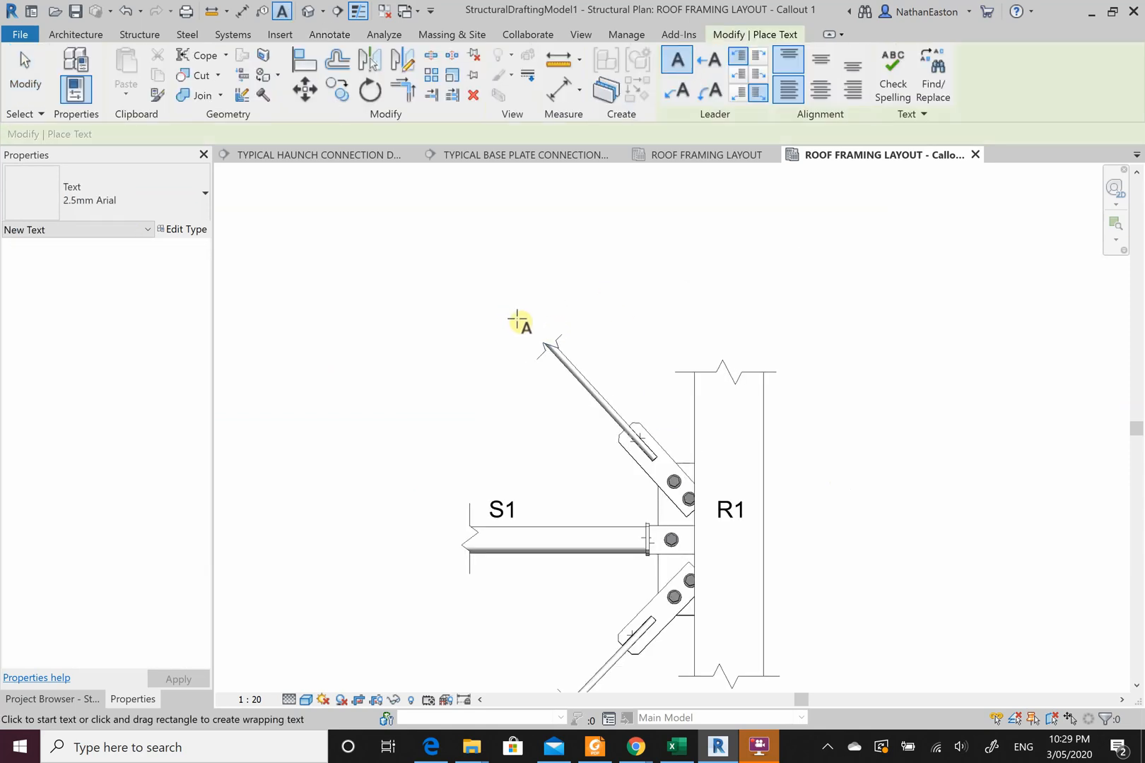
pyautogui.click(507, 311)
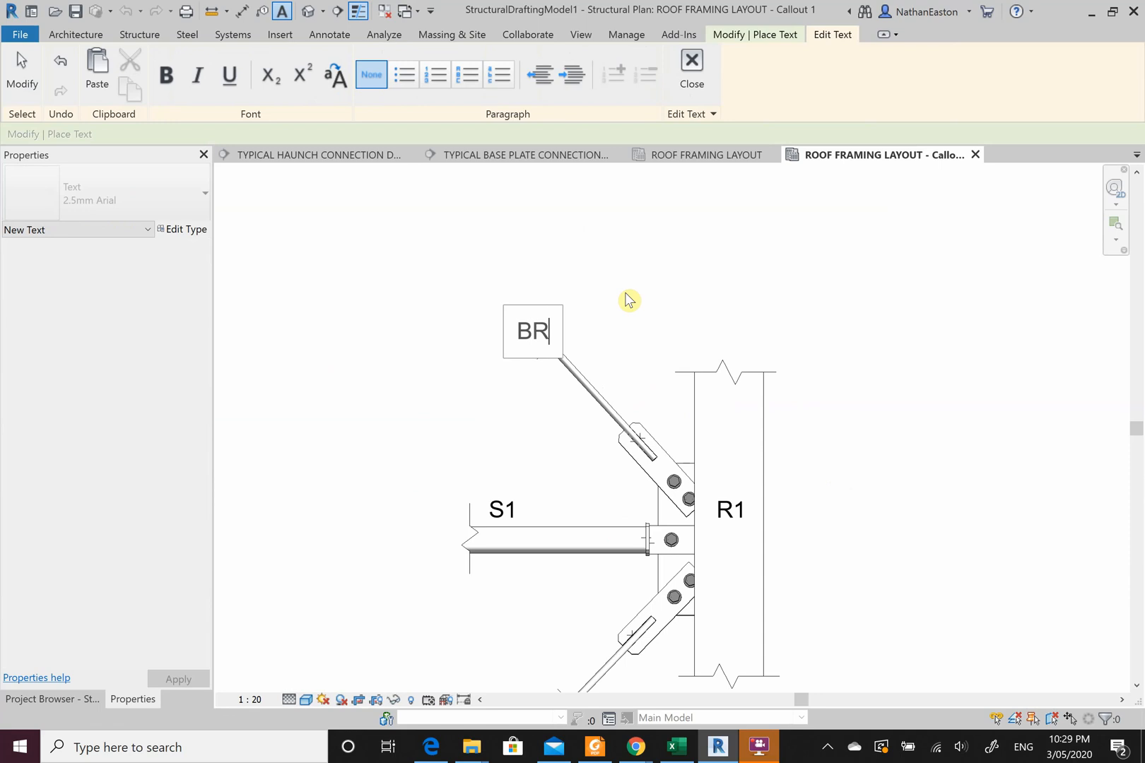
pyautogui.click(629, 300)
# Add a text note reading BR1 at the free end of the lower bracing rod and finish placing text.
pyautogui.scroll(-1, 645, 272)
pyautogui.scroll(1, 571, 613)
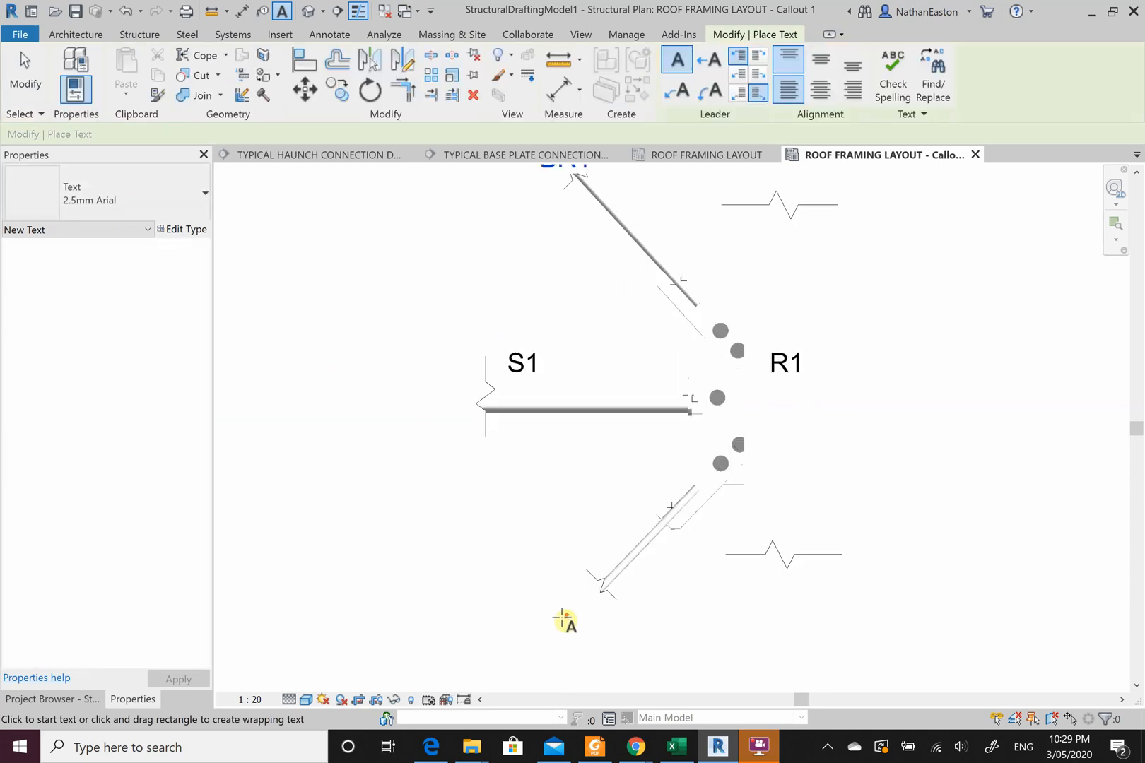
pyautogui.click(558, 602)
pyautogui.write('BR1')
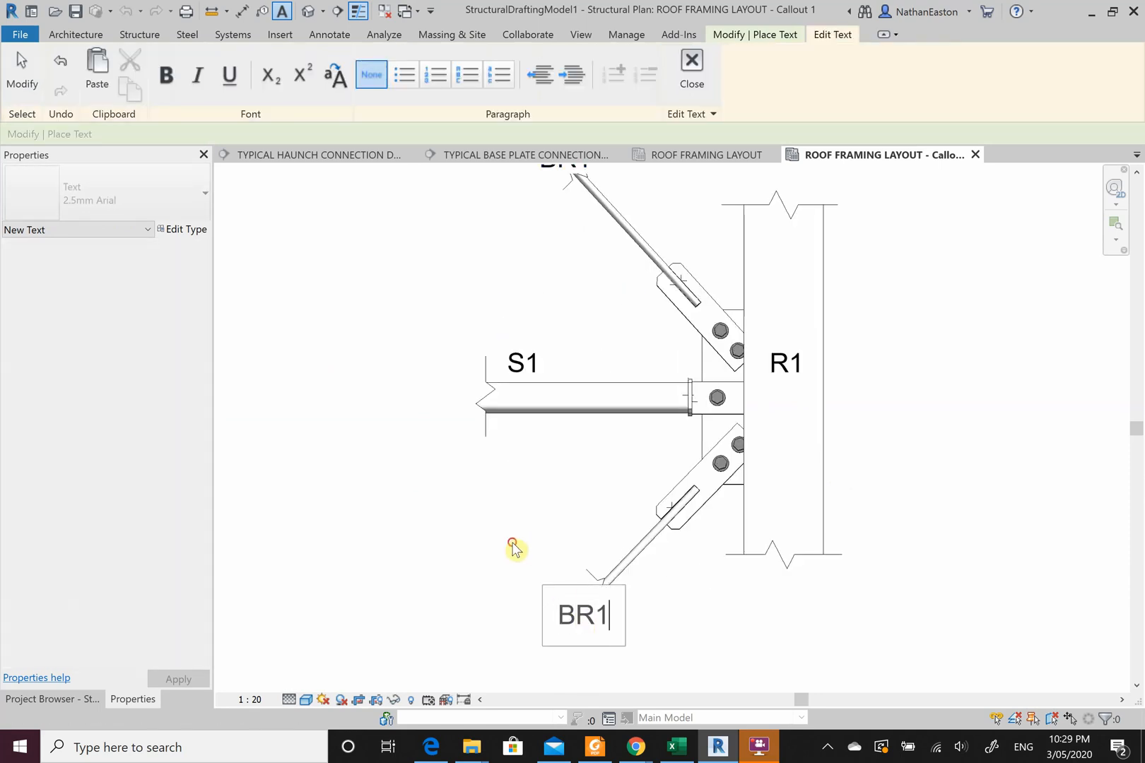
pyautogui.click(512, 548)
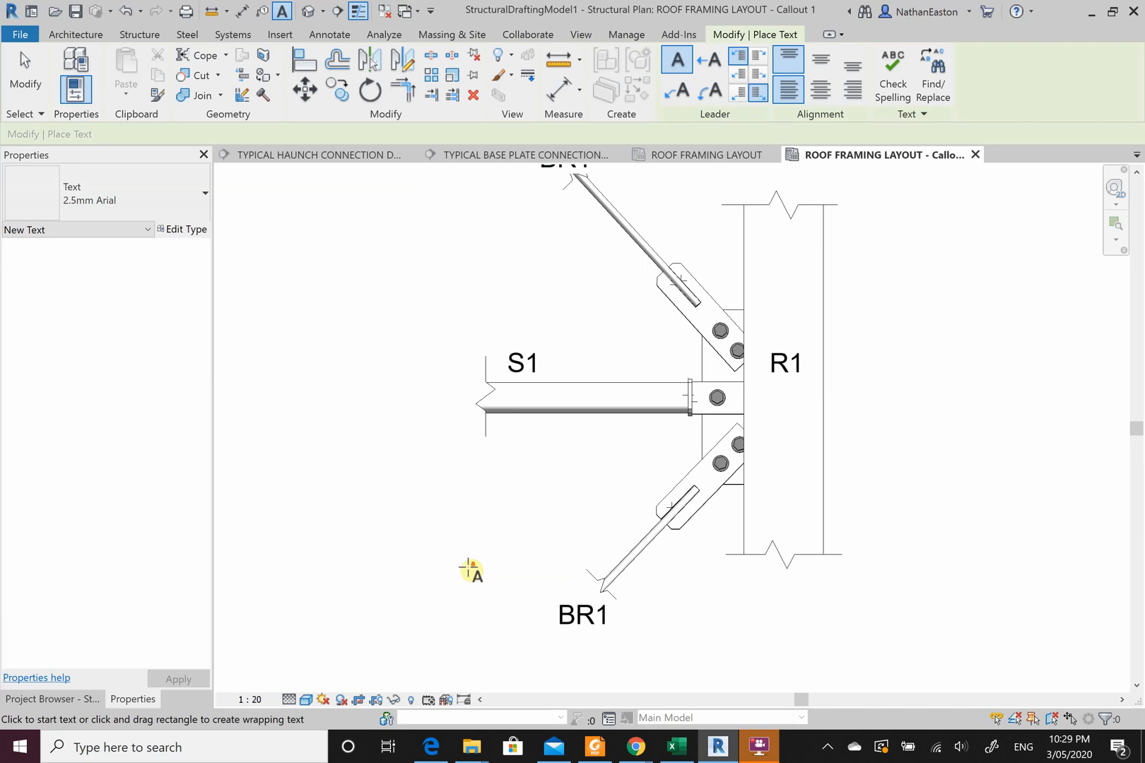
pyautogui.scroll(-2, 473, 567)
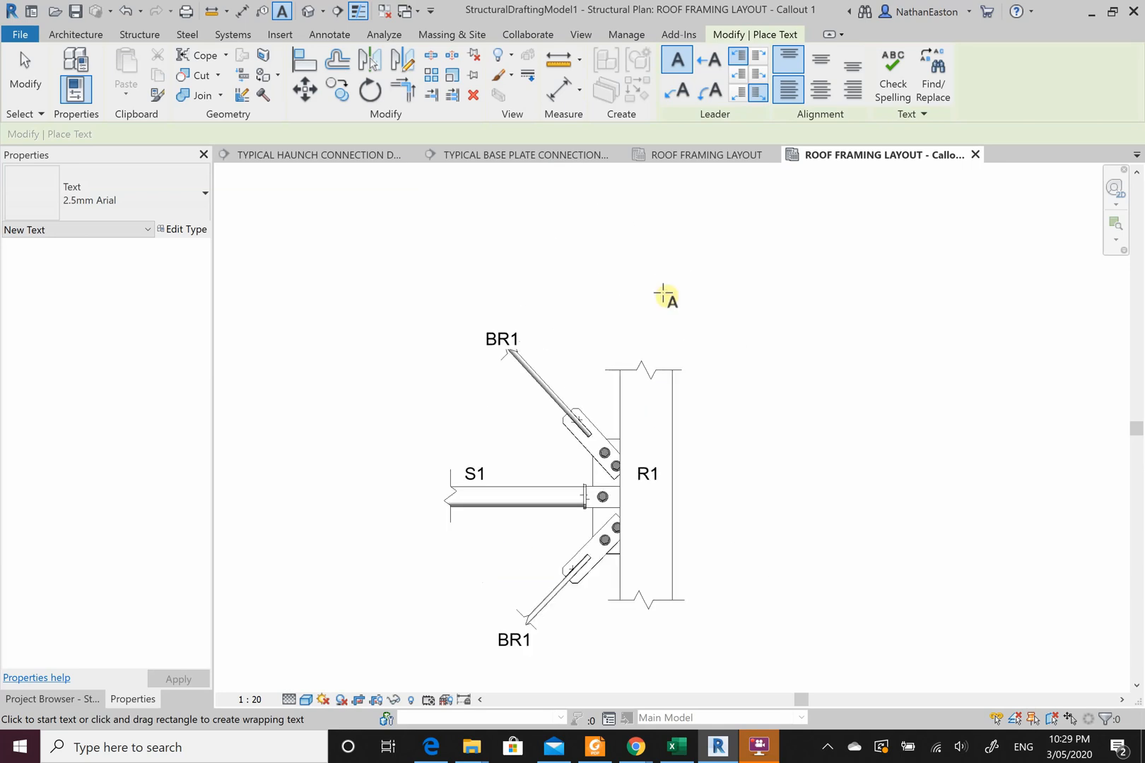
pyautogui.scroll(2, 511, 345)
pyautogui.scroll(1, 578, 316)
pyautogui.scroll(-4, 672, 335)
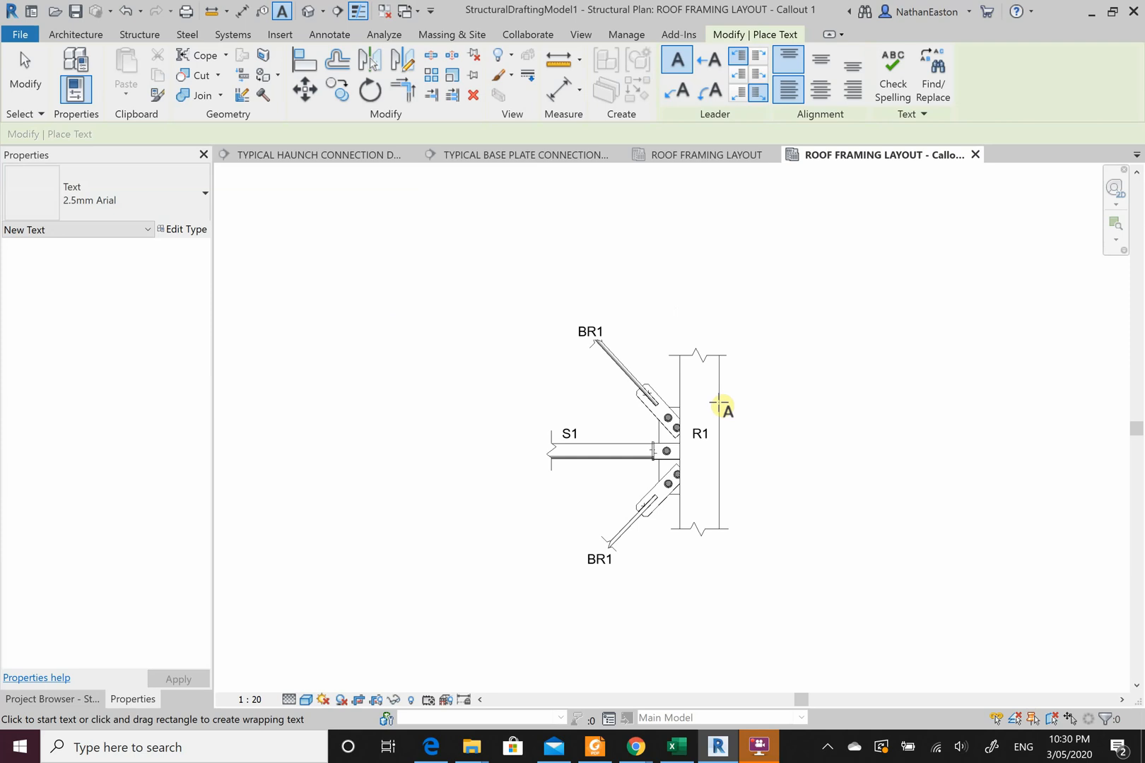
pyautogui.press('Escape')
# Check the thickness of the lower brace's connection plate.
pyautogui.scroll(3, 656, 501)
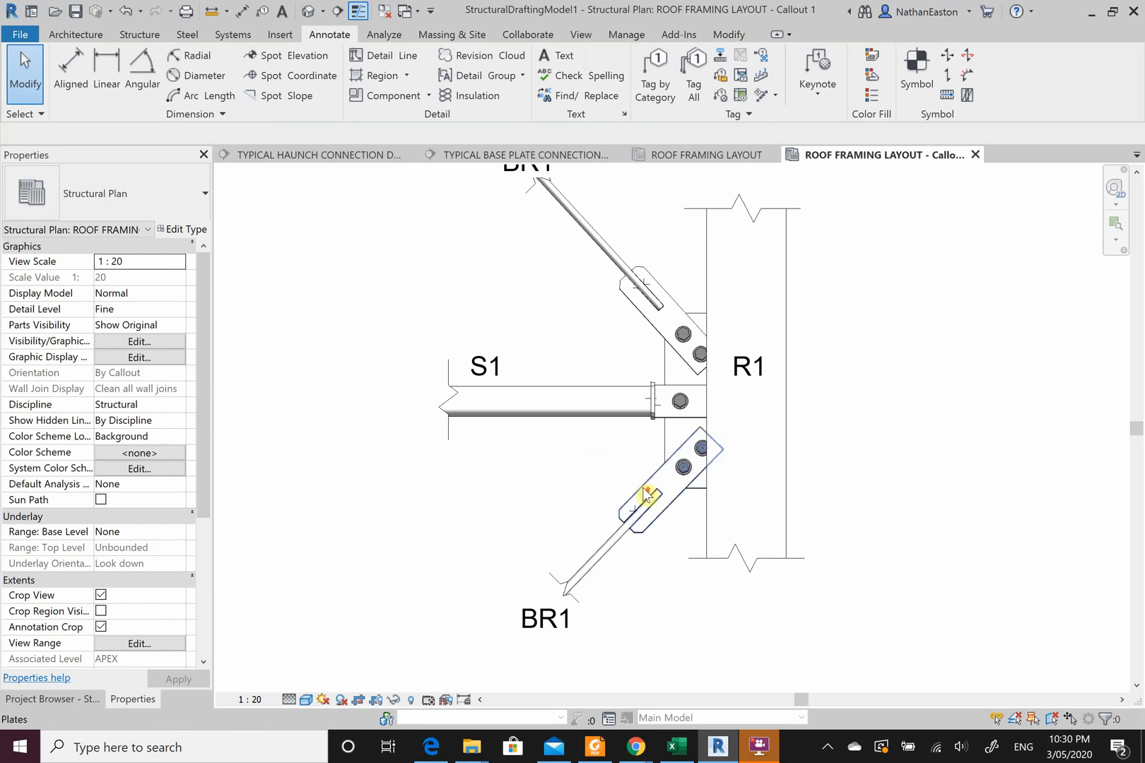
pyautogui.scroll(1, 646, 495)
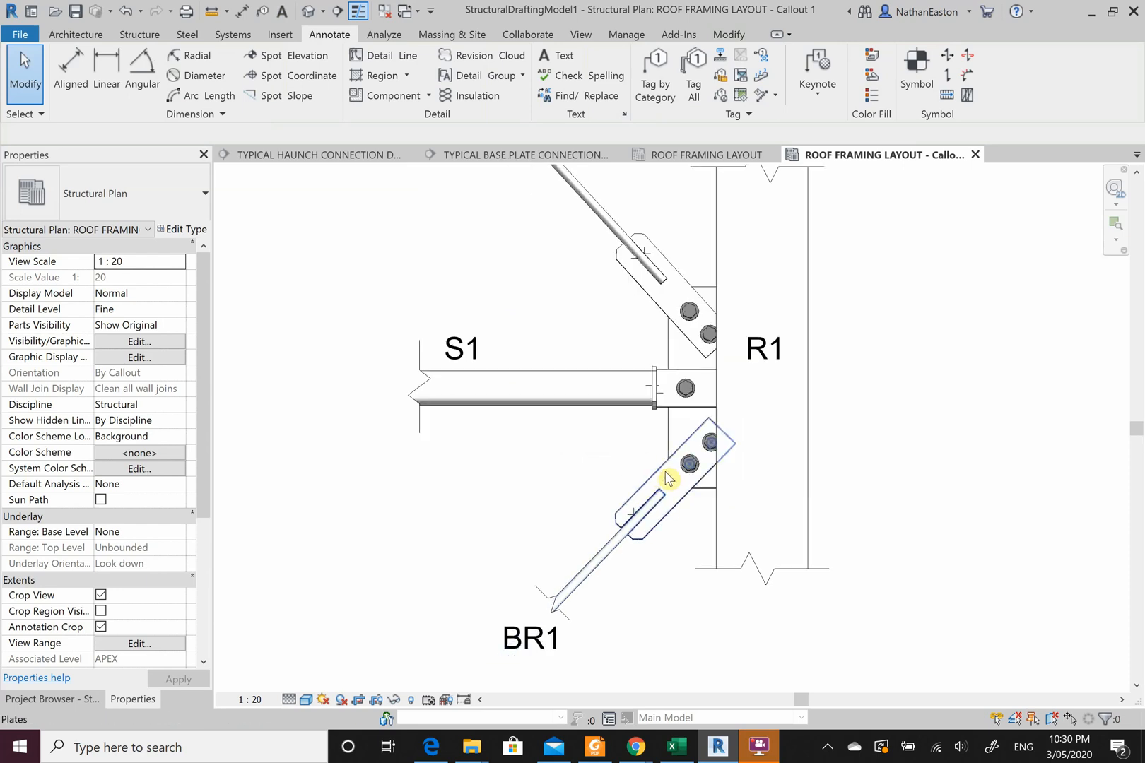
pyautogui.click(665, 475)
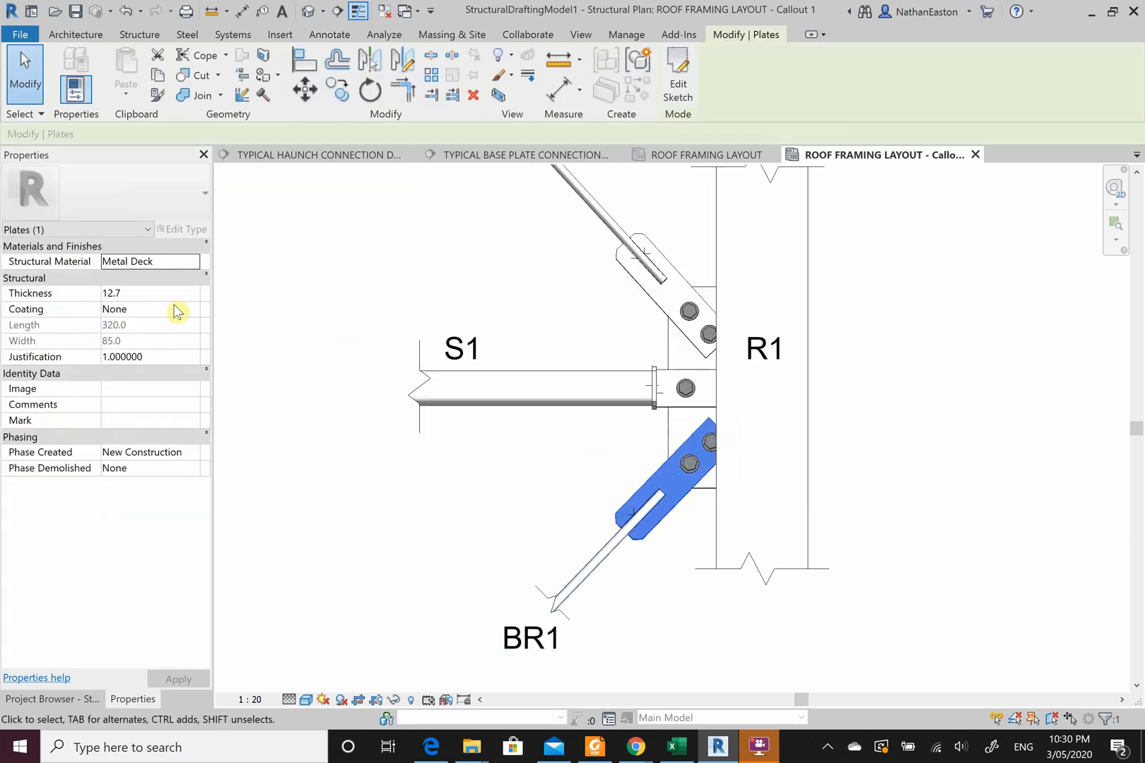
pyautogui.click(356, 521)
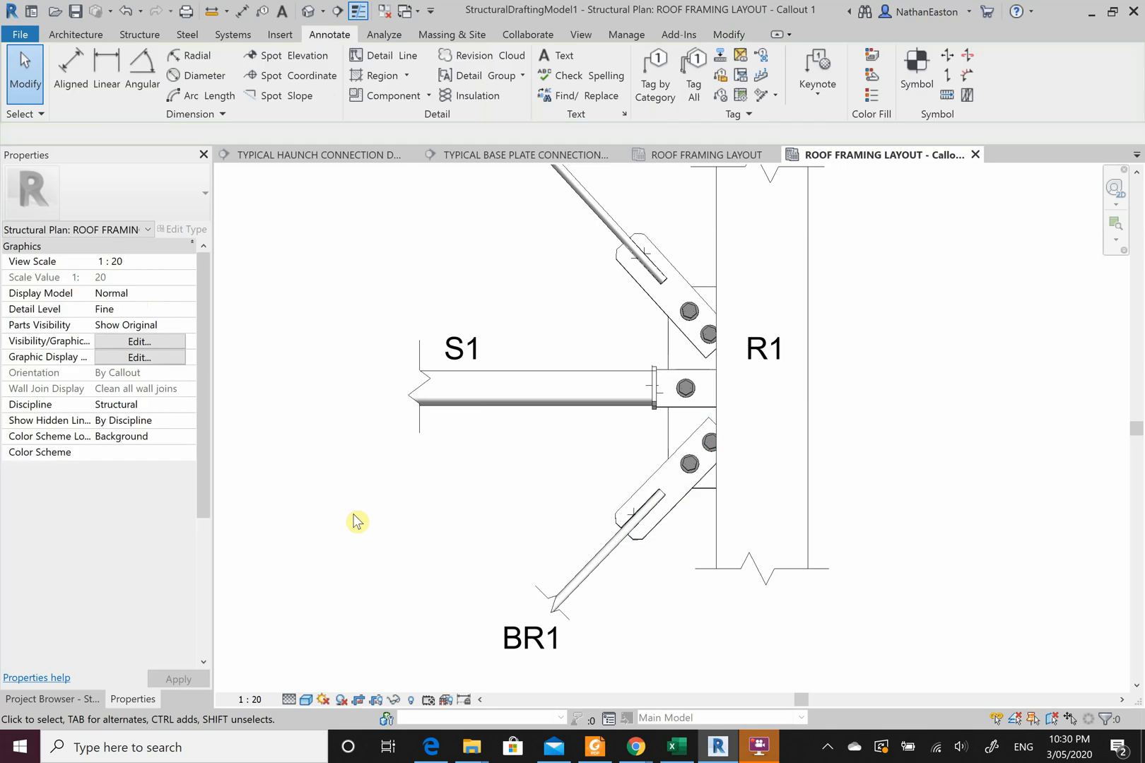
# Set the thickness of the upper brace's connection plate to 12 mm.
pyautogui.click(659, 307)
pyautogui.click(116, 294)
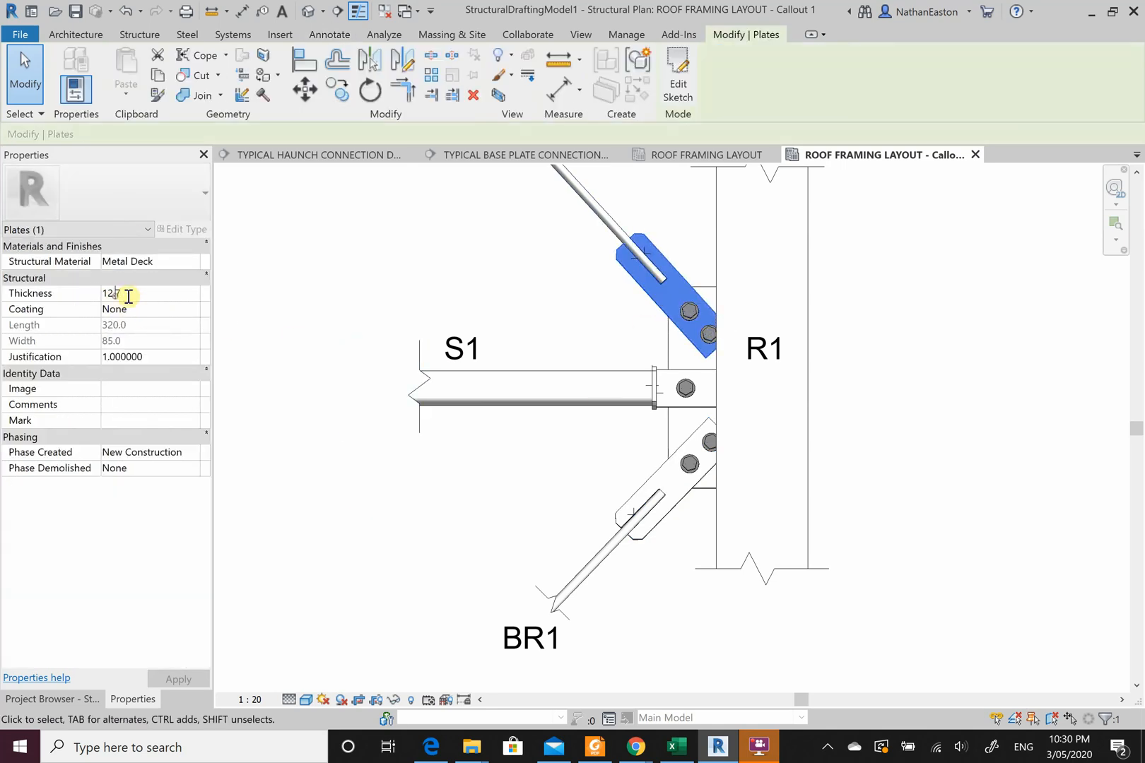
pyautogui.press('BackSpace')
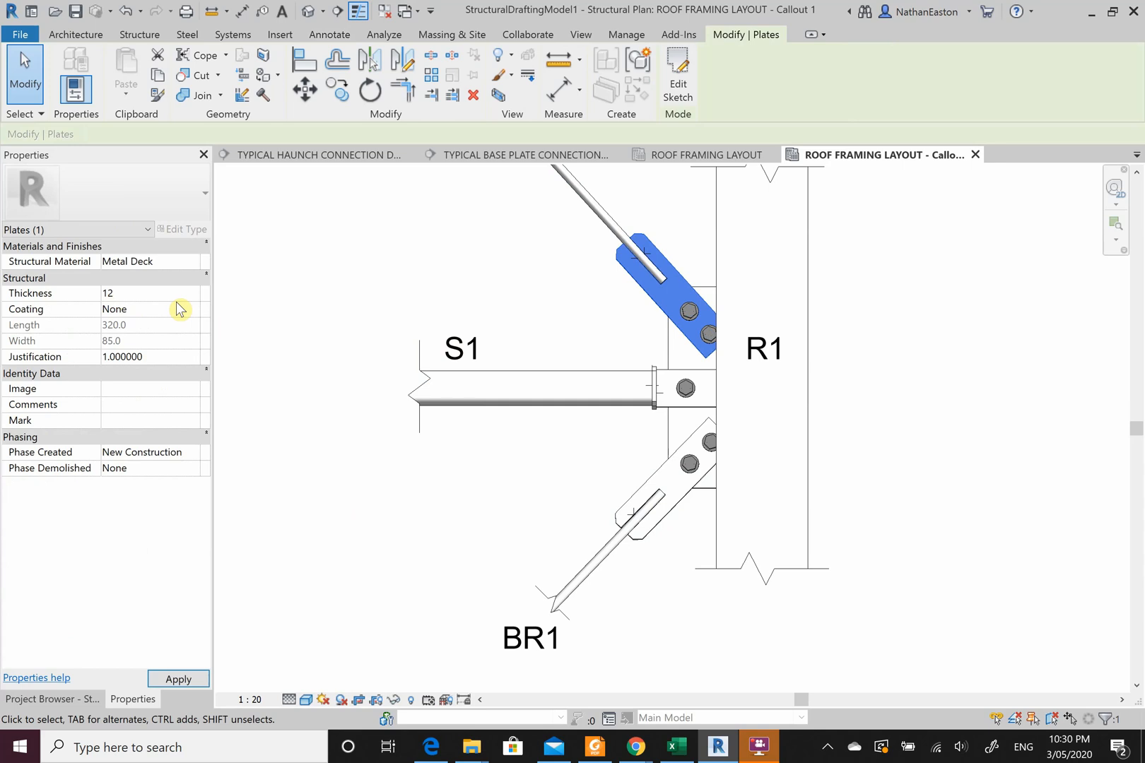
pyautogui.write('.6')
pyautogui.click(178, 678)
pyautogui.click(346, 576)
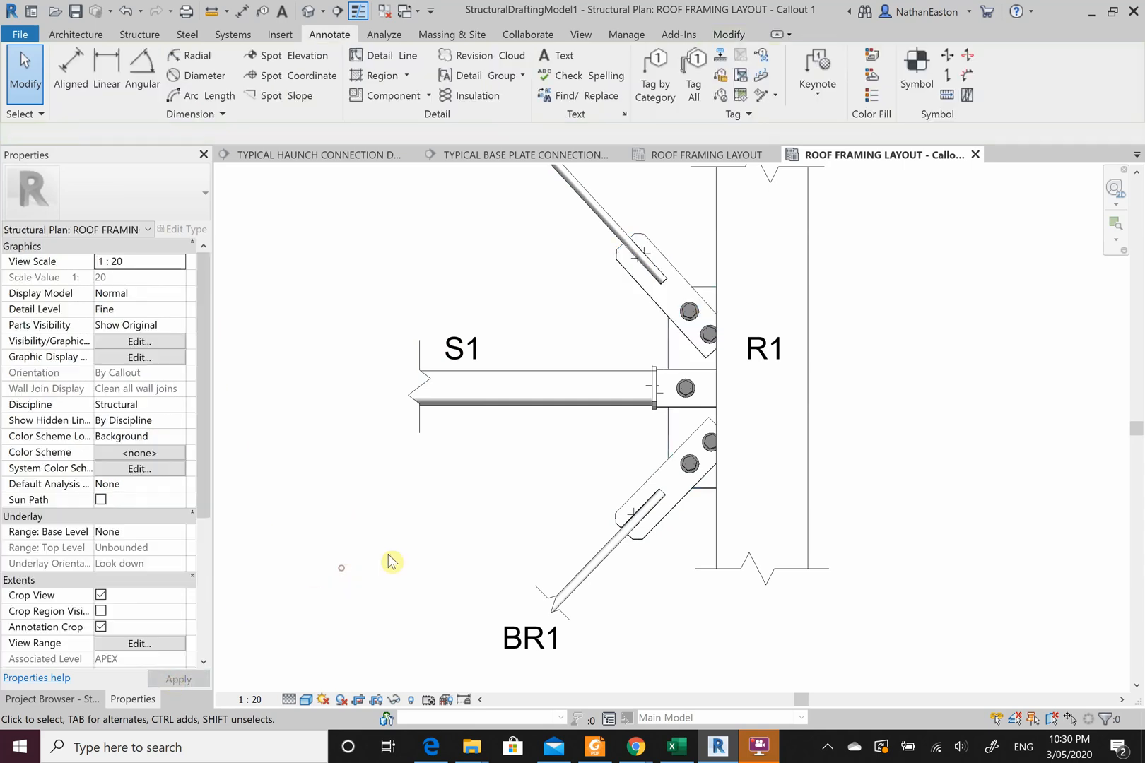
# Set the thickness of the lower brace's connection plate to 12 mm.
pyautogui.click(658, 472)
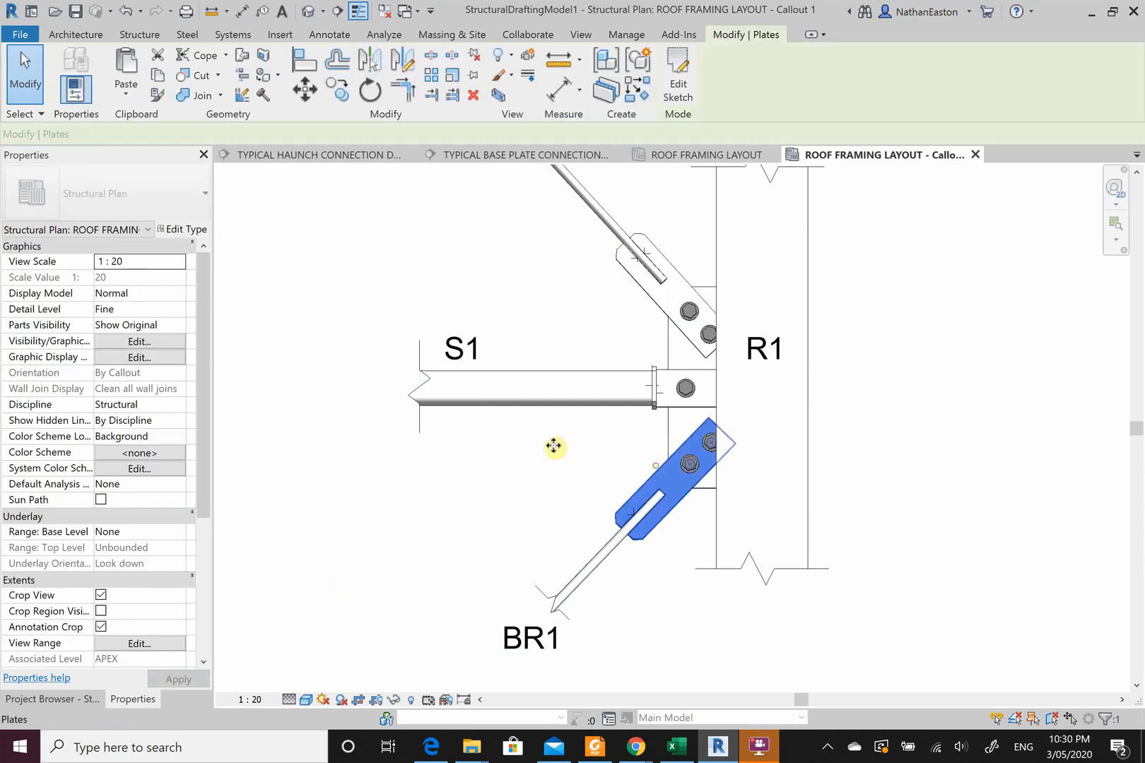
pyautogui.click(162, 291)
pyautogui.press('BackSpace')
pyautogui.press('BackSpace')
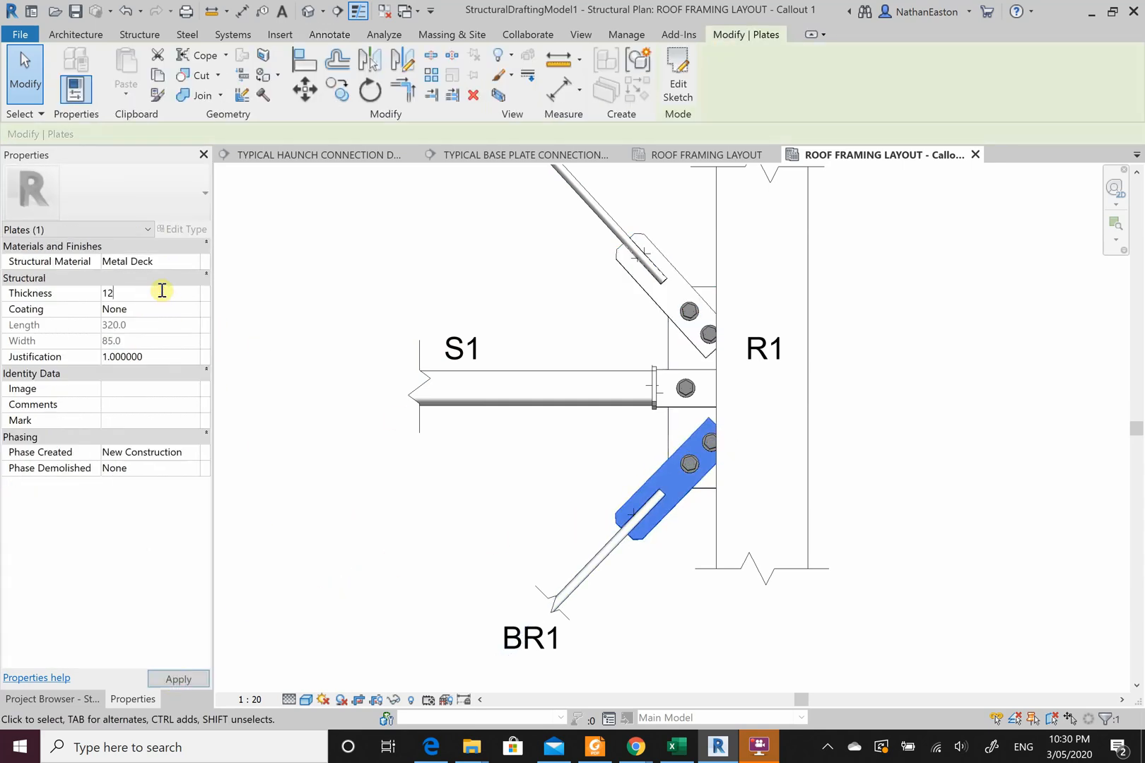
pyautogui.click(360, 522)
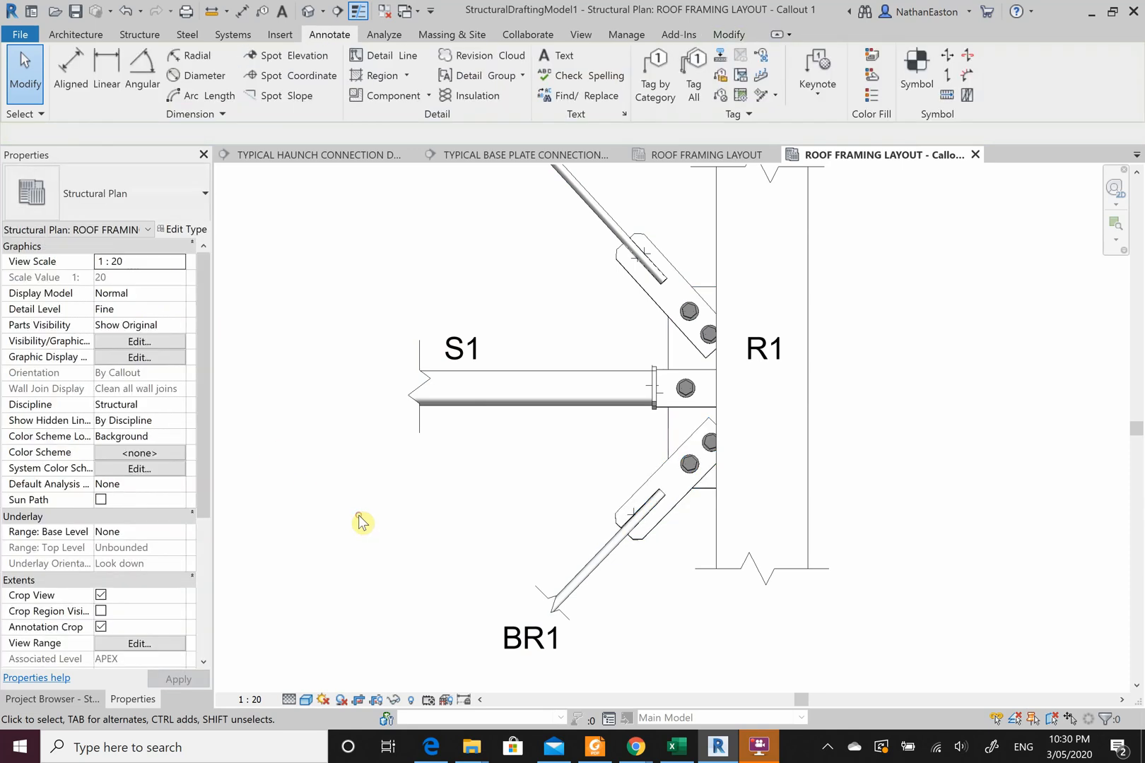
# Check the thickness of the strut's connection plate, and select the upper brace's plate to recheck it.
pyautogui.click(668, 381)
pyautogui.click(462, 559)
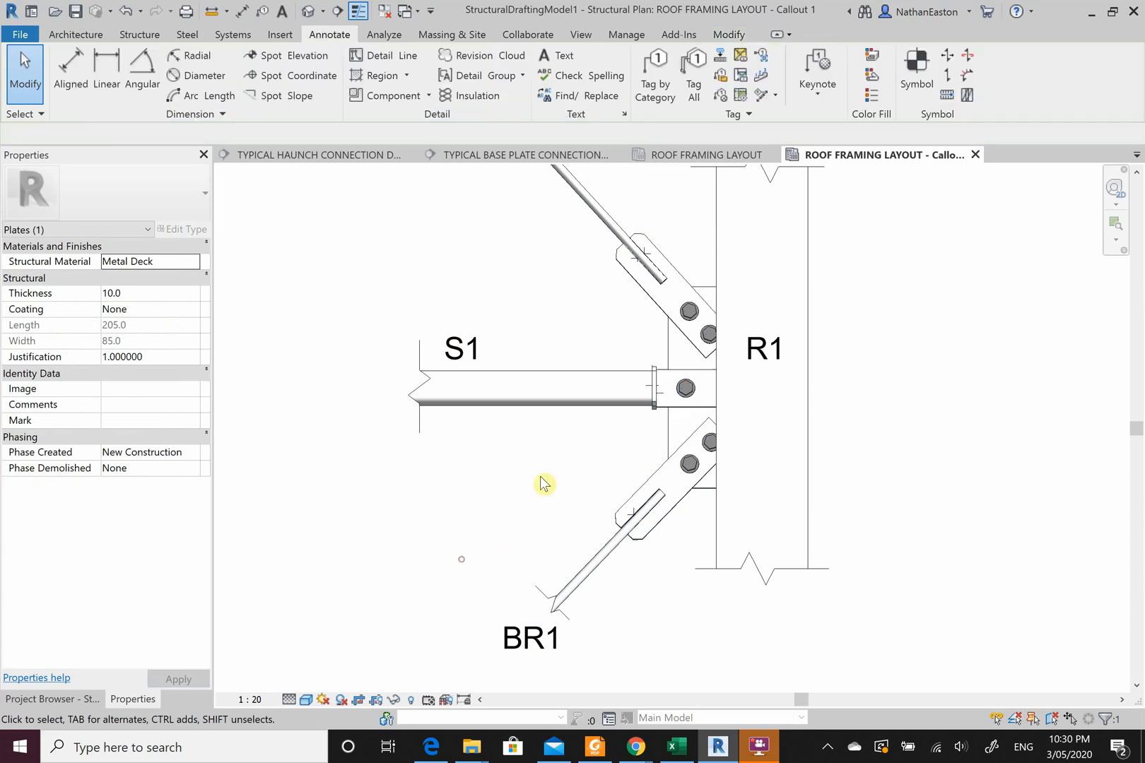
pyautogui.click(661, 316)
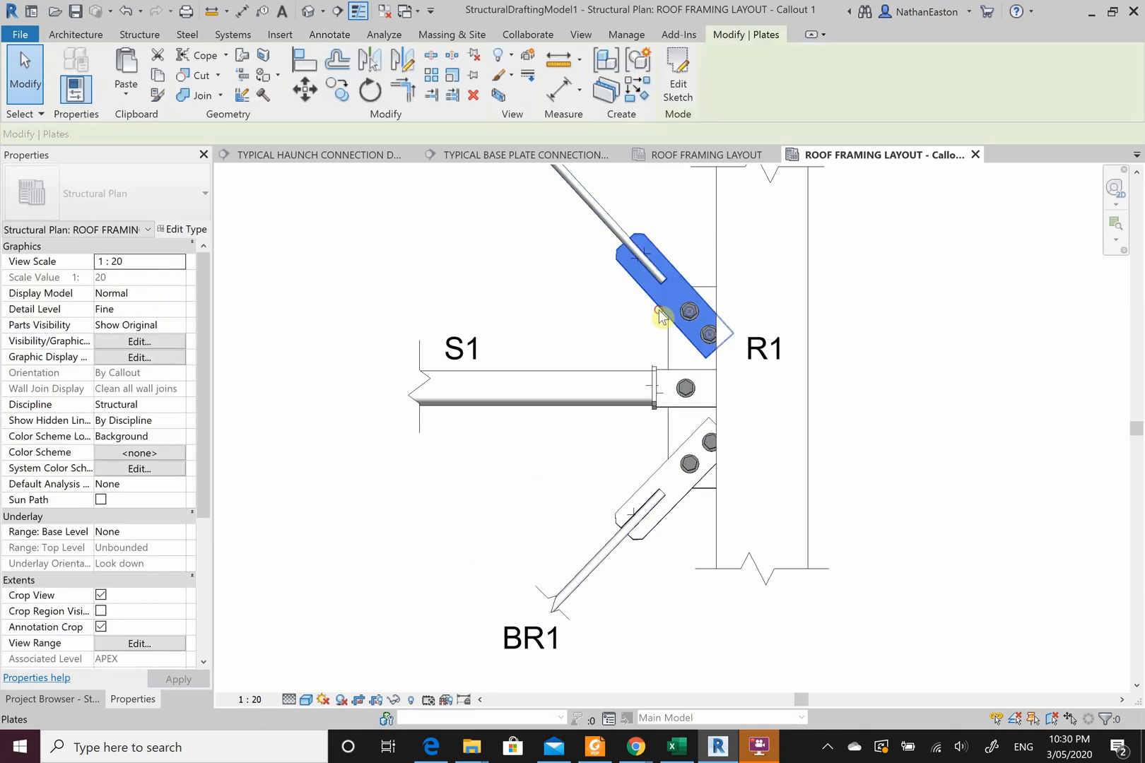
# Set the thickness of the upper brace's connection plate to 10 mm.
pyautogui.click(141, 295)
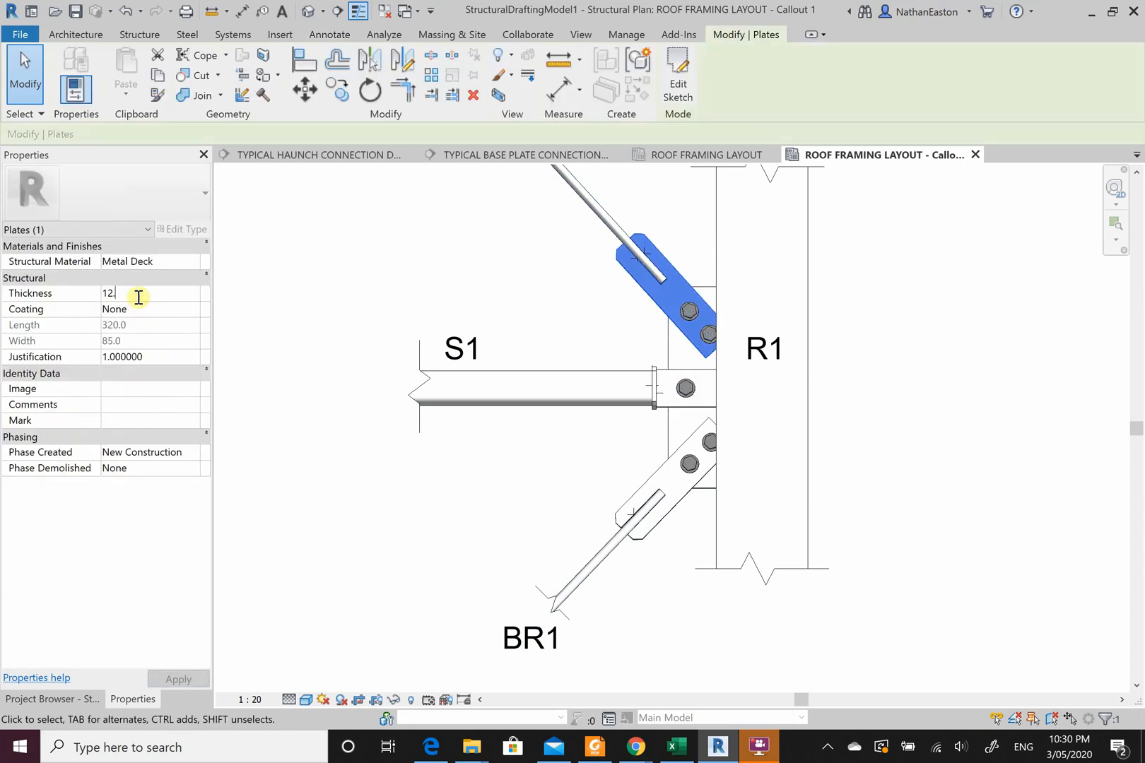
pyautogui.press('BackSpace')
pyautogui.press('BackSpace')
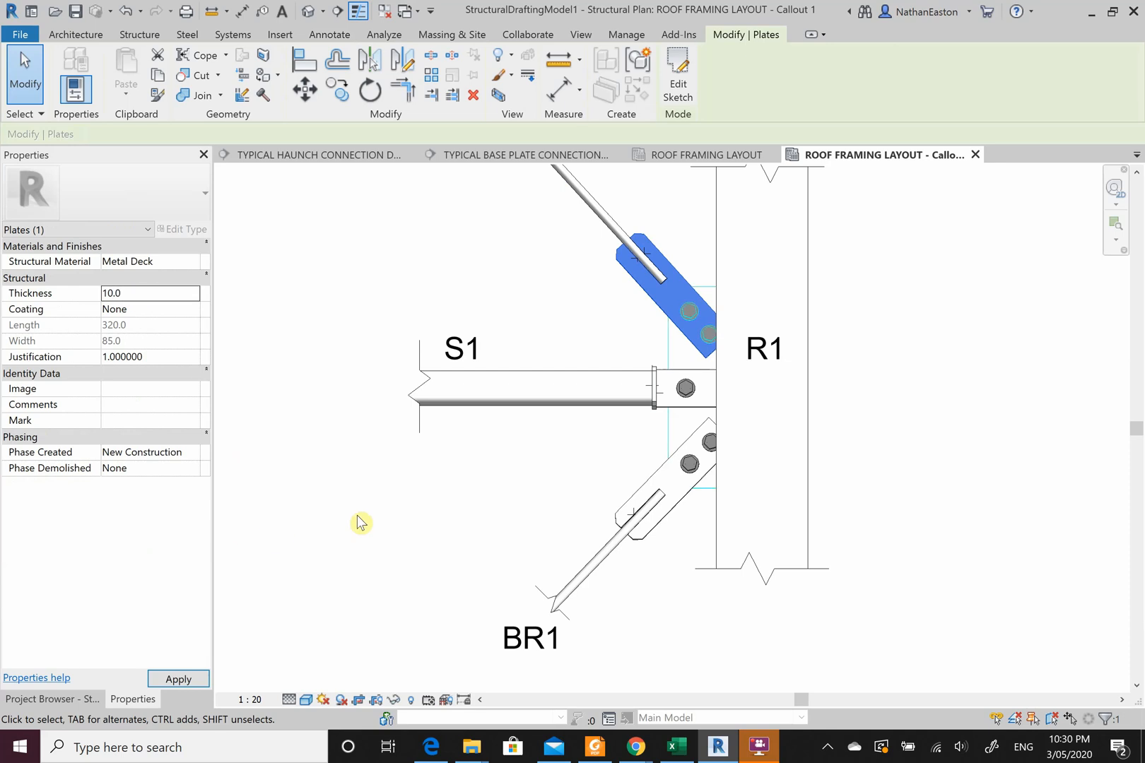
pyautogui.click(365, 516)
# Set the thickness of the lower brace's connection plate to 10 mm, and check the thickness of the gusset plate behind the members.
pyautogui.click(654, 465)
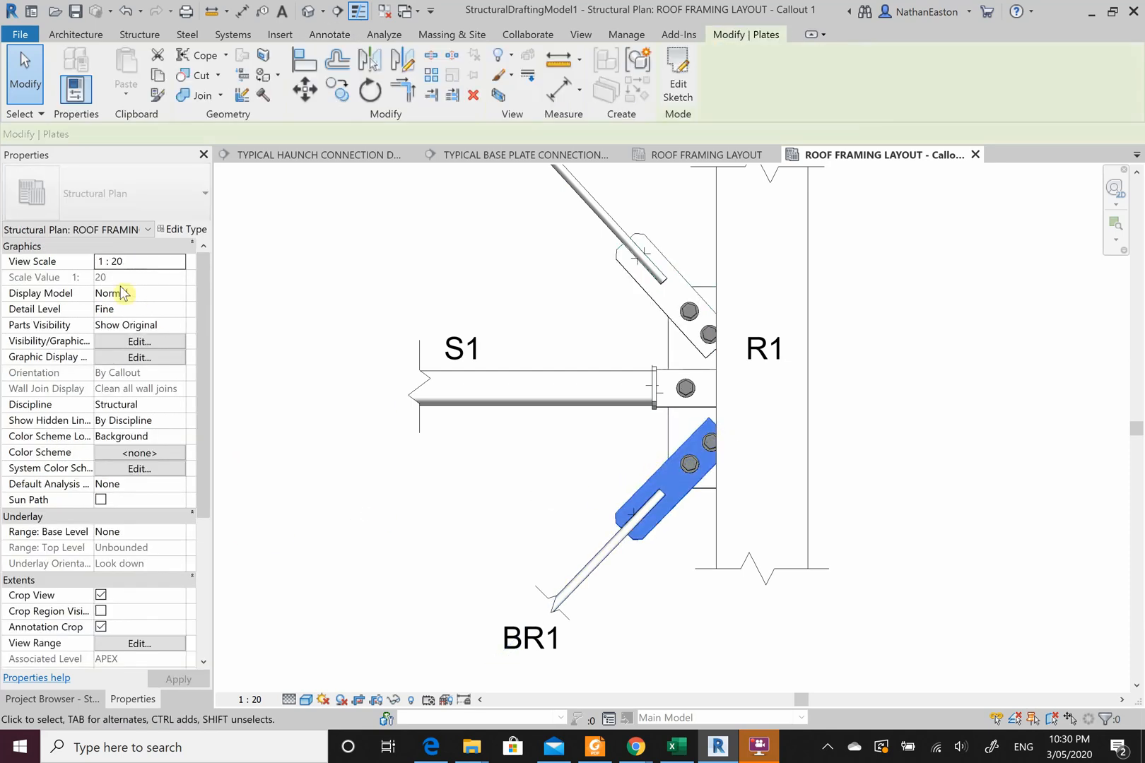
pyautogui.click(152, 289)
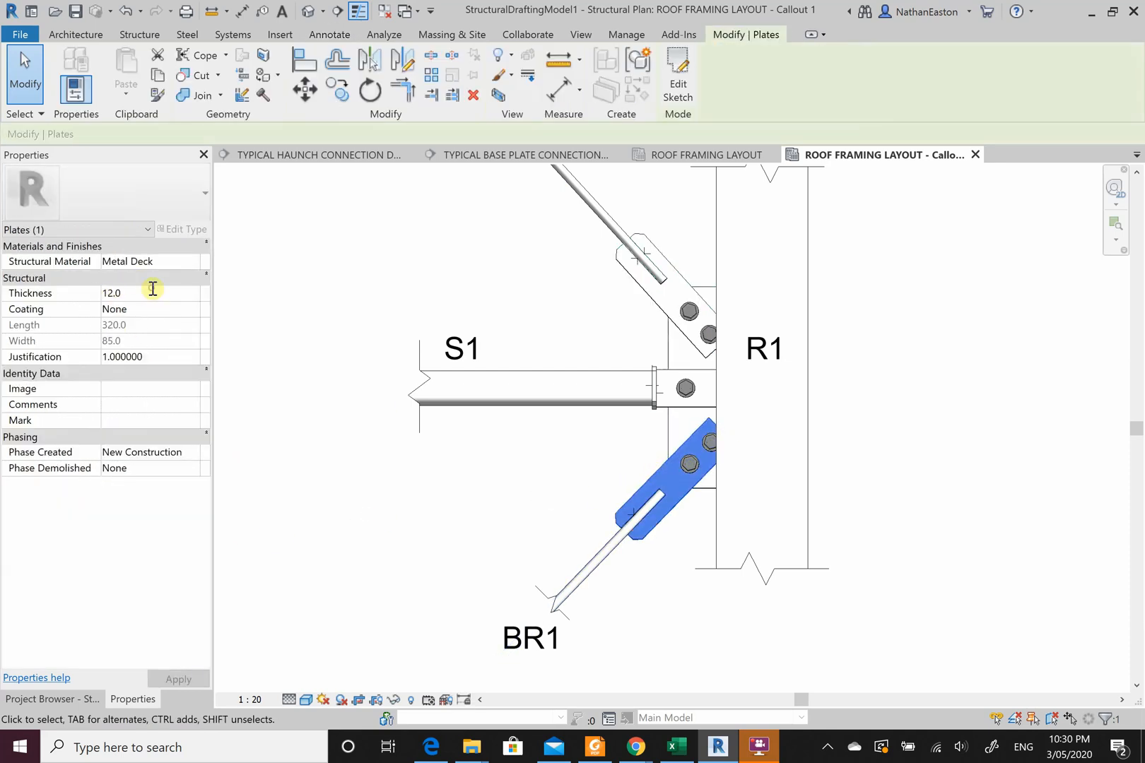
pyautogui.press('BackSpace')
pyautogui.press('BackSpace')
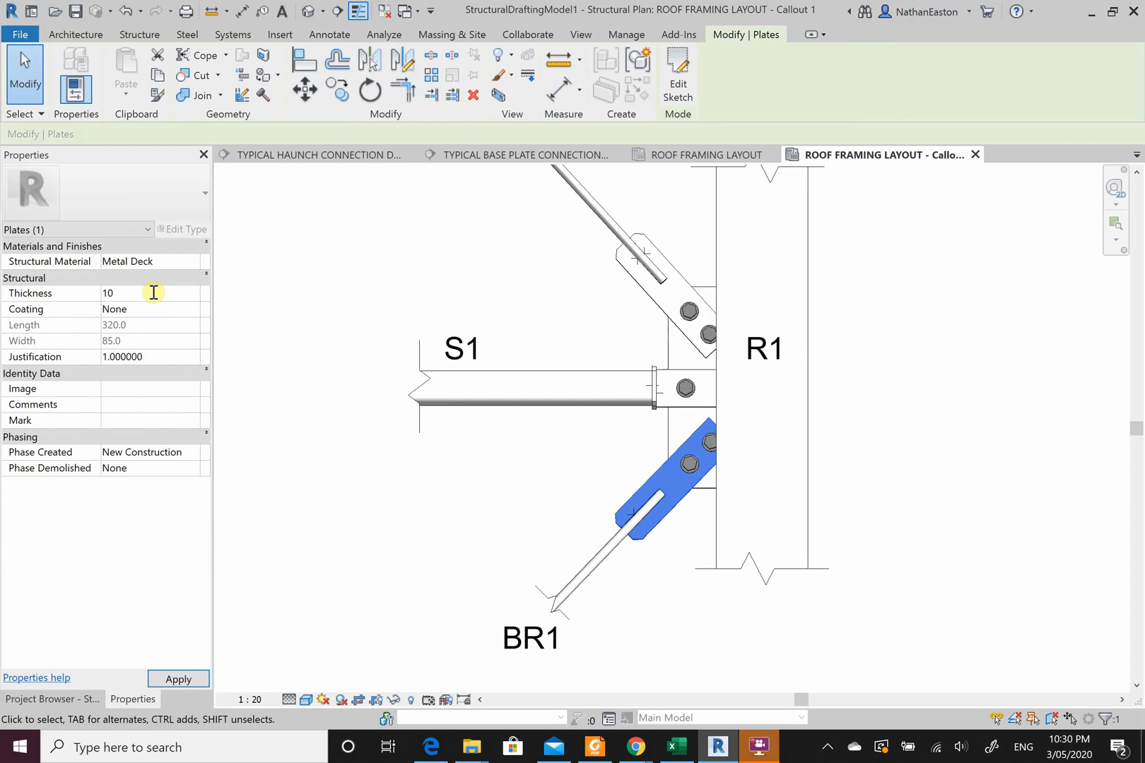
pyautogui.click(332, 514)
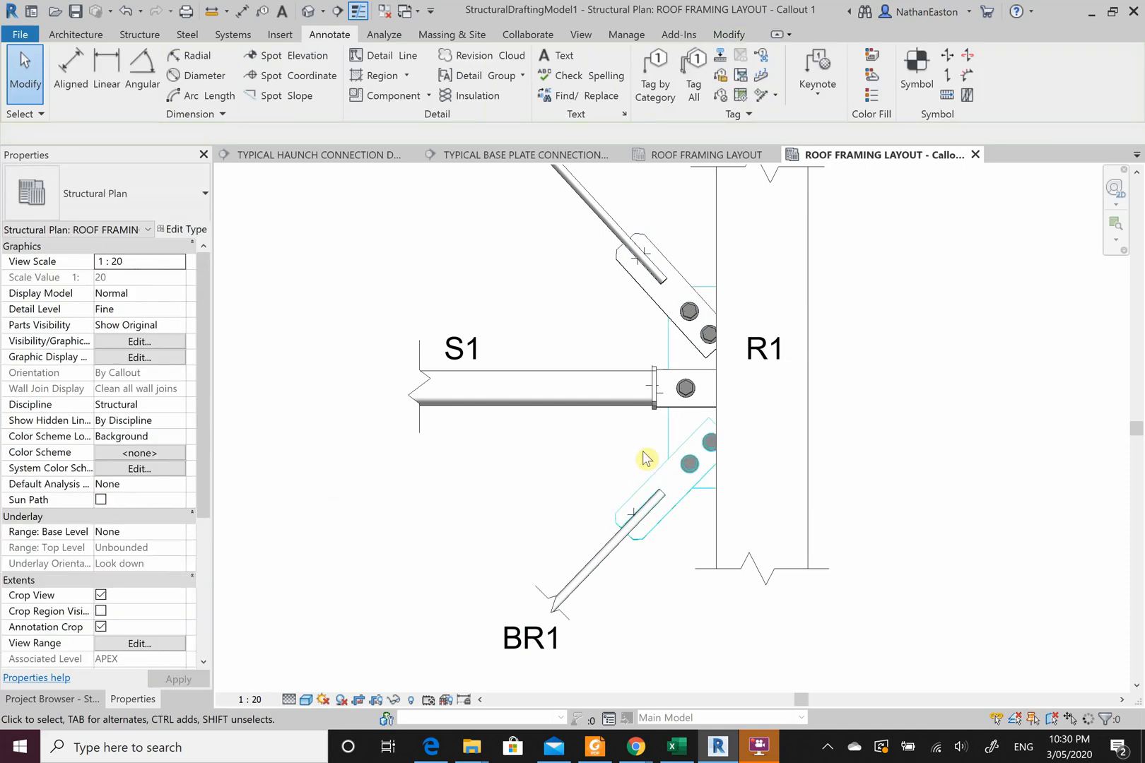
pyautogui.click(666, 438)
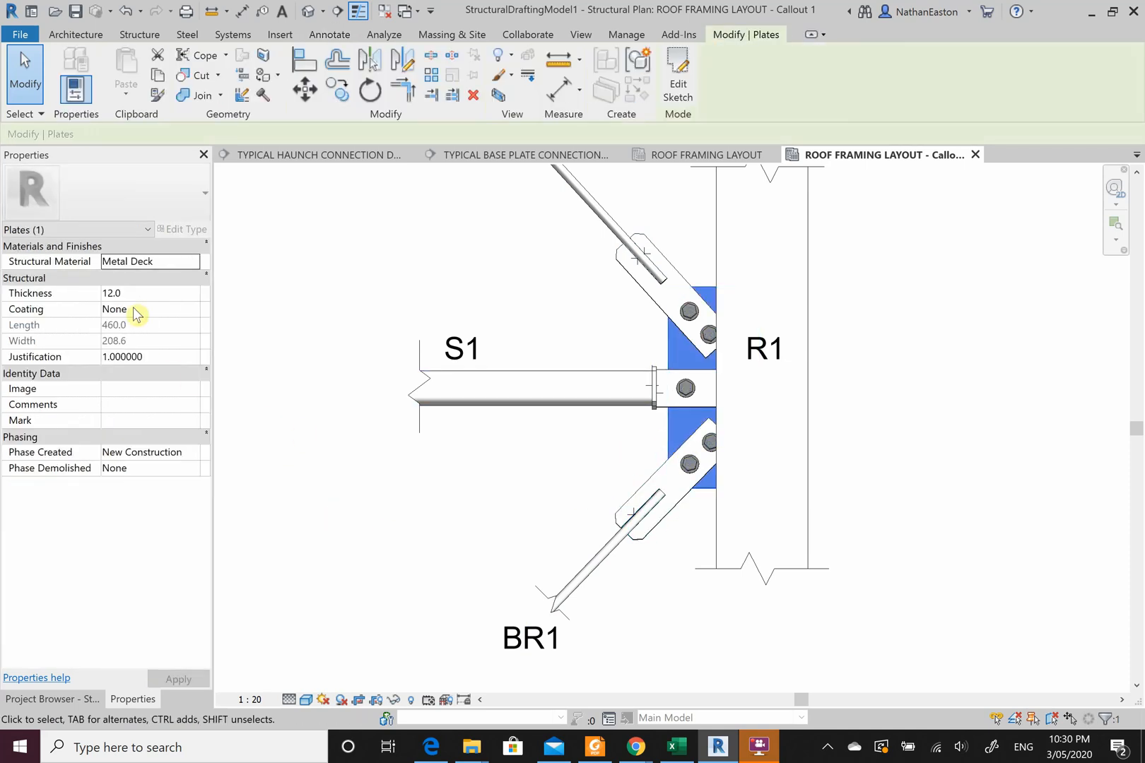
pyautogui.click(371, 286)
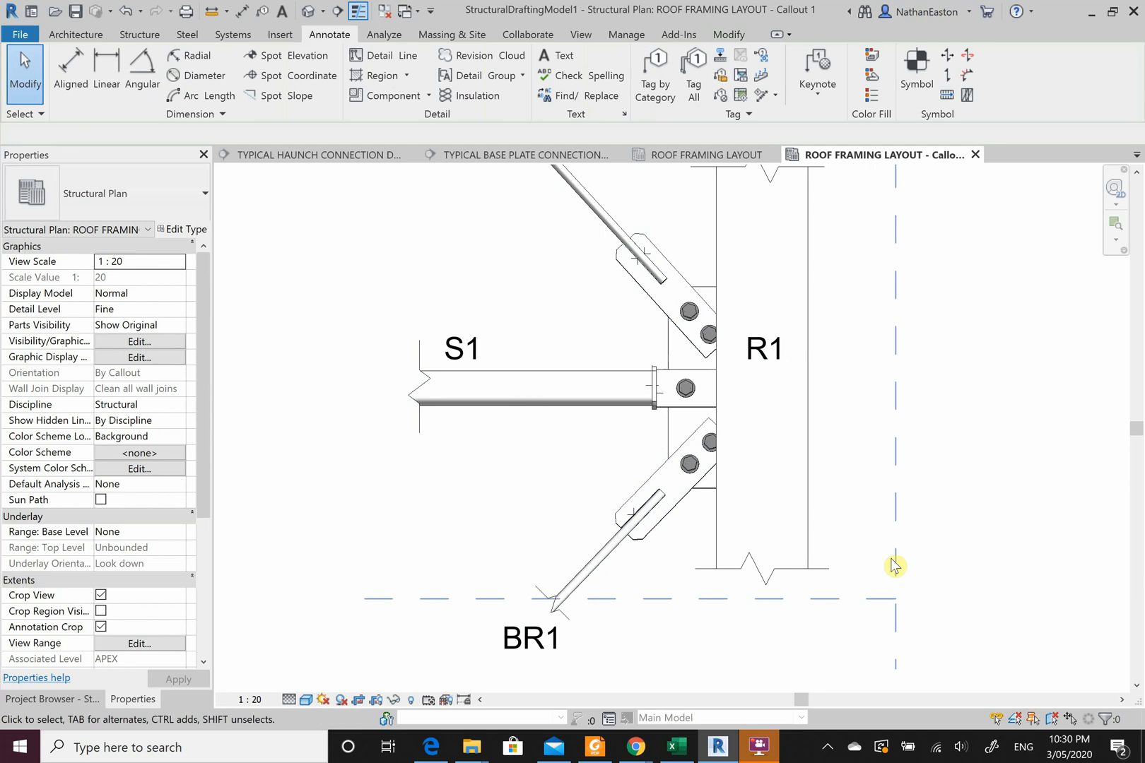
# Place a two-line text note reading "10mm PLATE" and "2M20 8.8/S BOLTS" above the S1 strut, beside the upper brace.
pyautogui.scroll(-2, 974, 444)
pyautogui.scroll(-1, 808, 552)
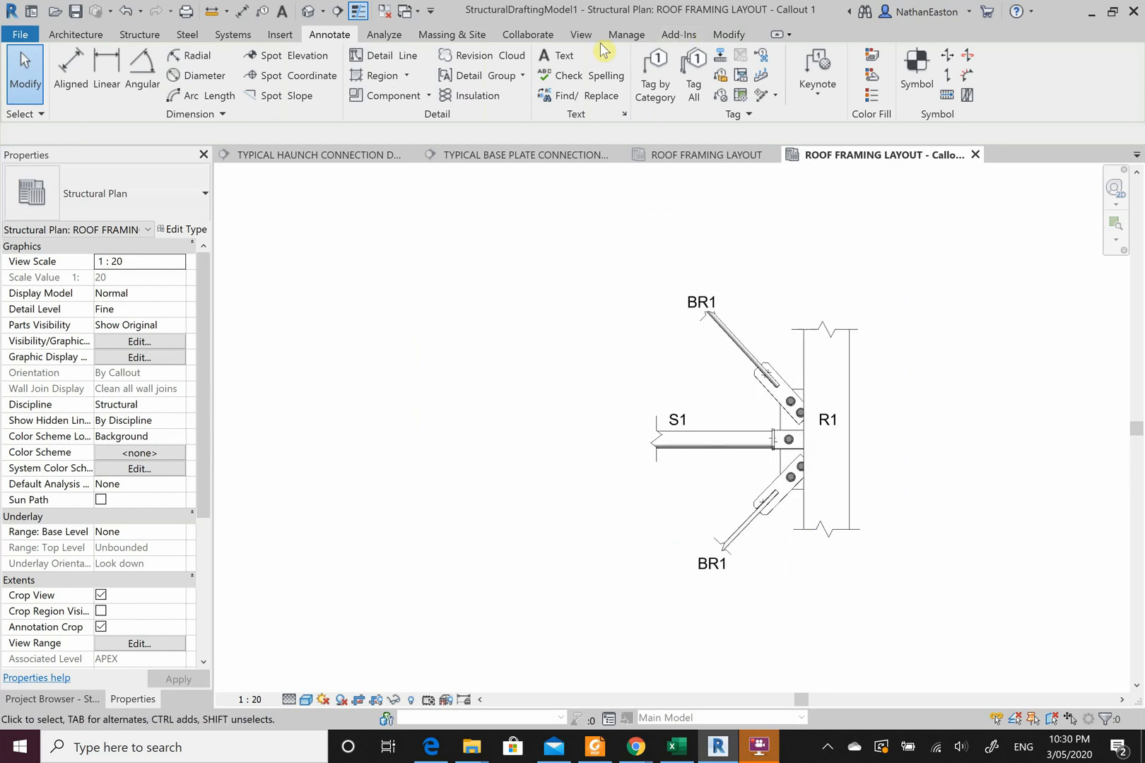
pyautogui.click(571, 58)
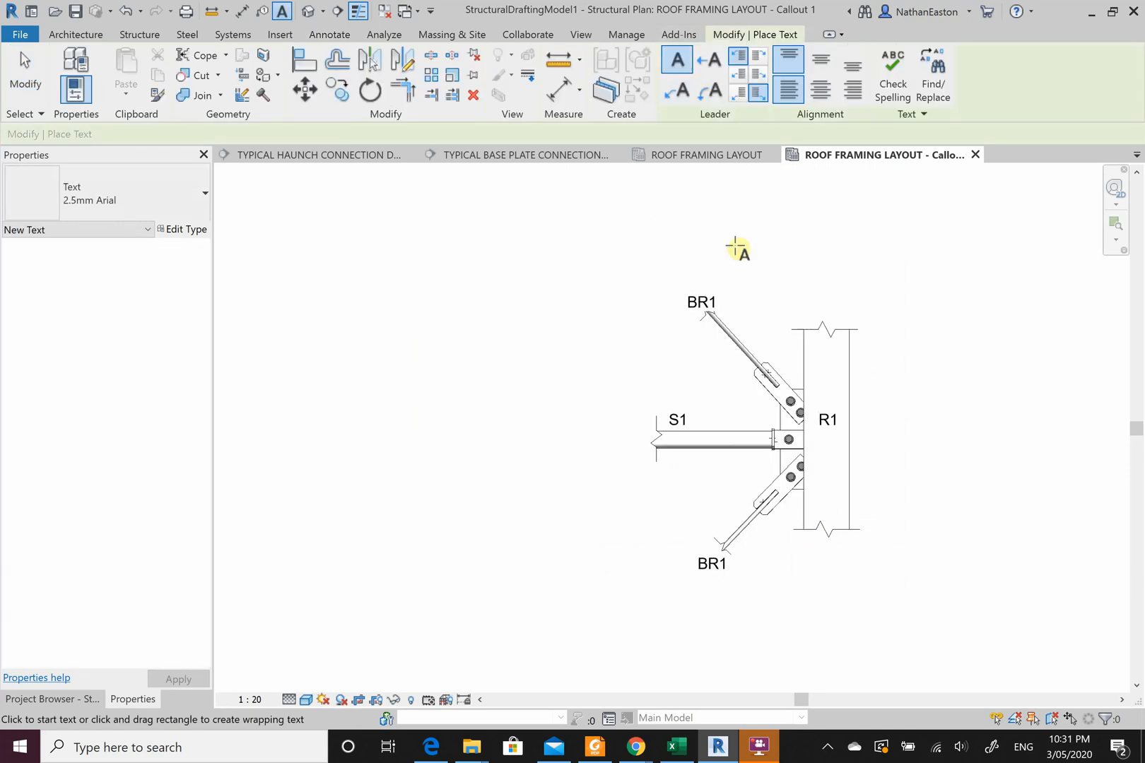
pyautogui.scroll(1, 686, 343)
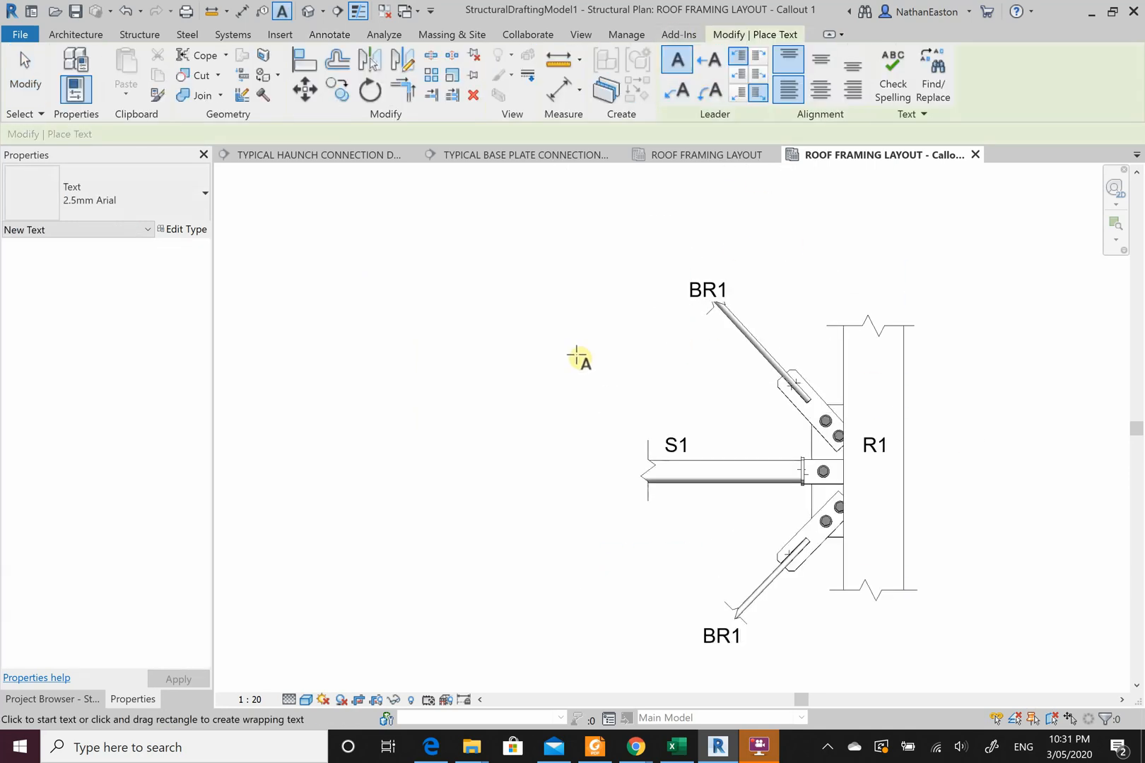
pyautogui.click(576, 355)
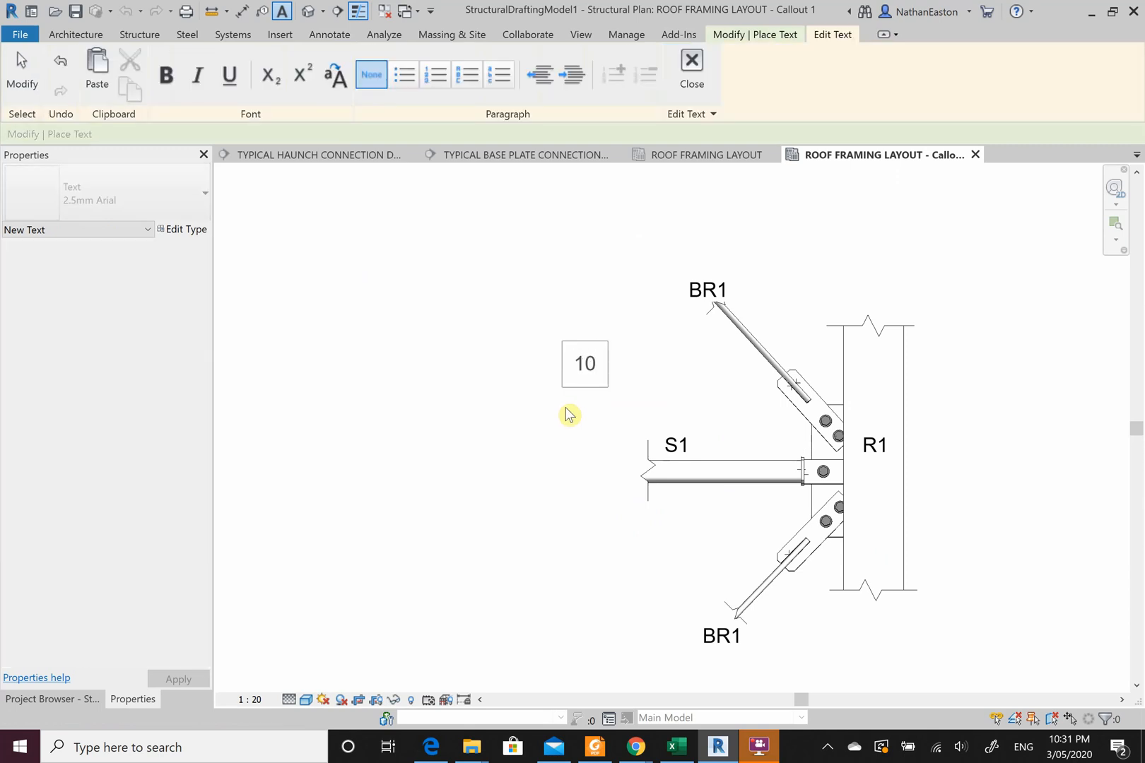
pyautogui.write('10mm PLA')
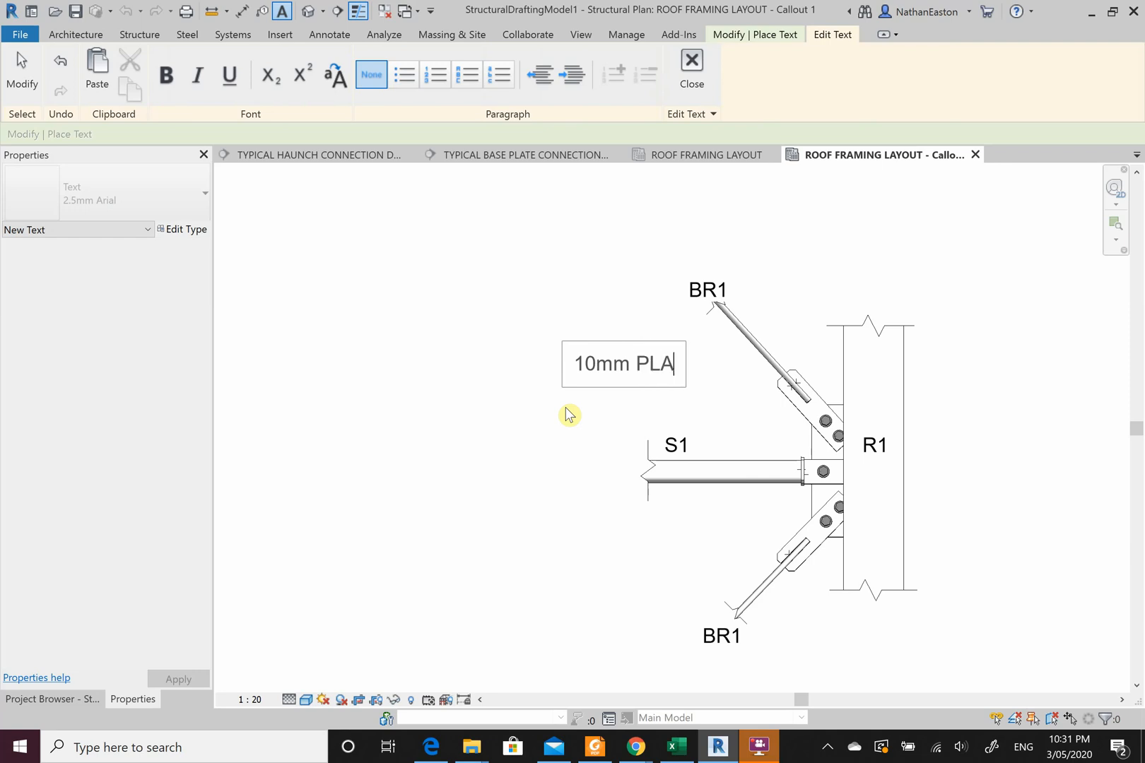
pyautogui.write('TE')
pyautogui.press('Return')
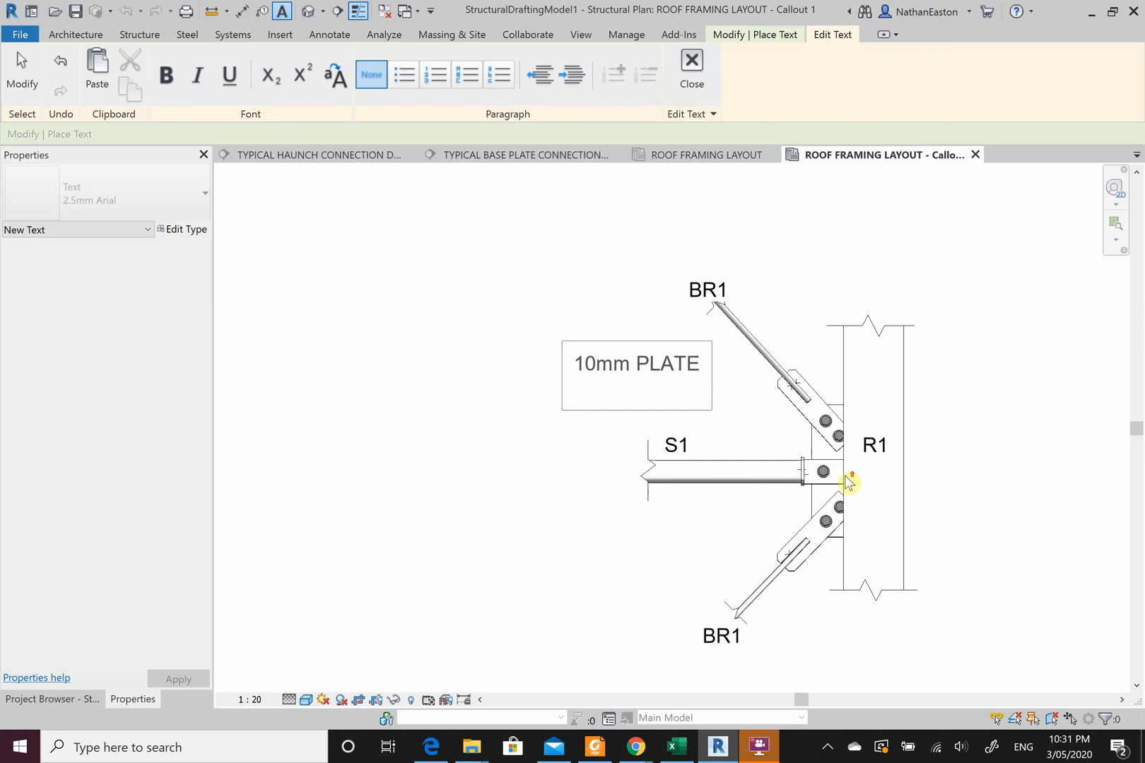
pyautogui.scroll(2, 848, 482)
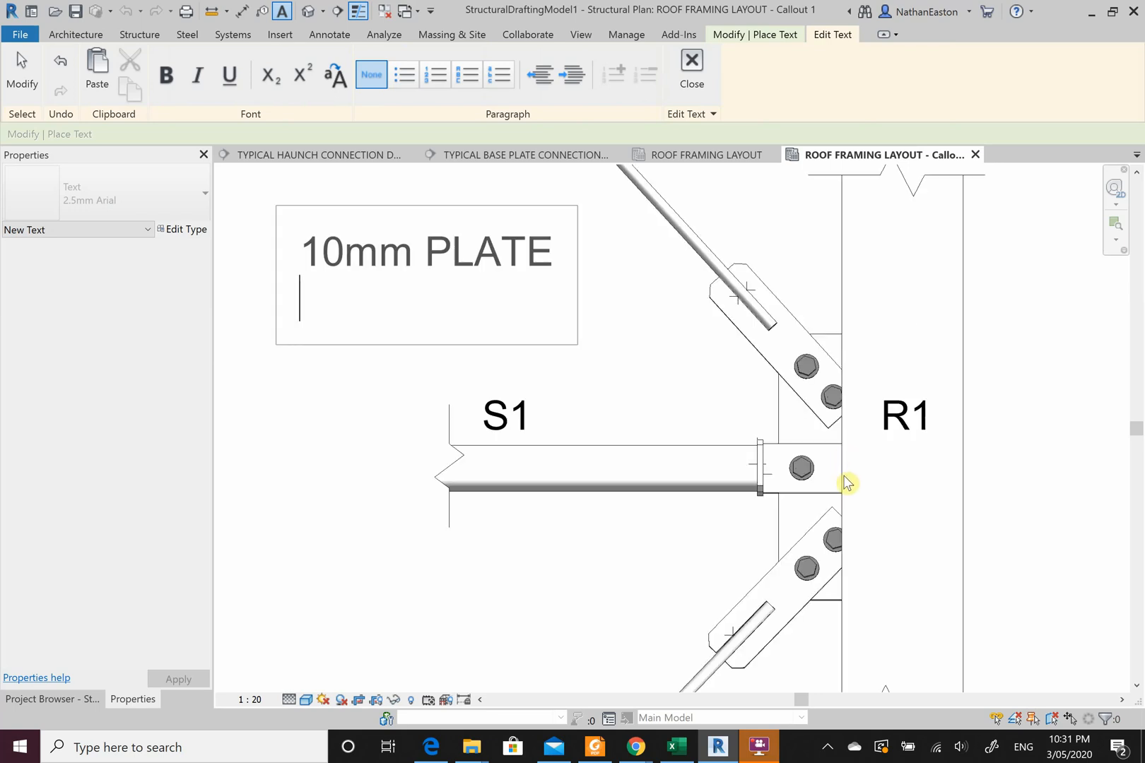
pyautogui.scroll(-2, 848, 486)
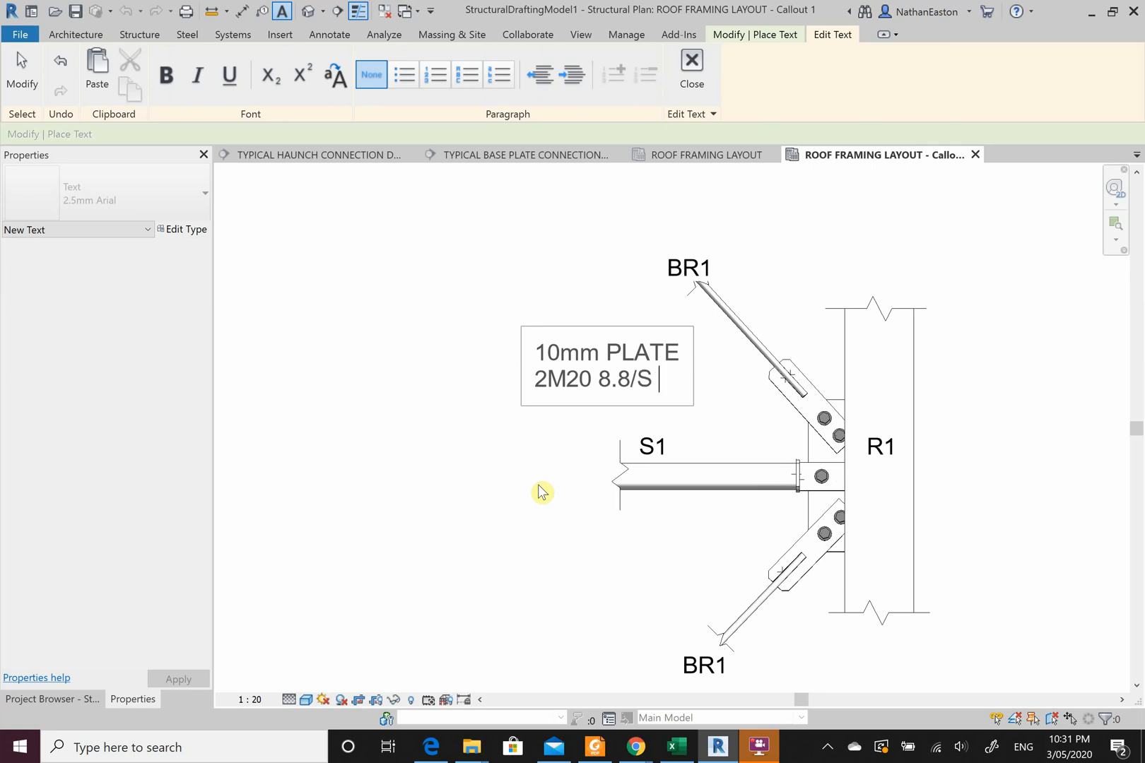
pyautogui.write('BOLTS')
pyautogui.click(480, 450)
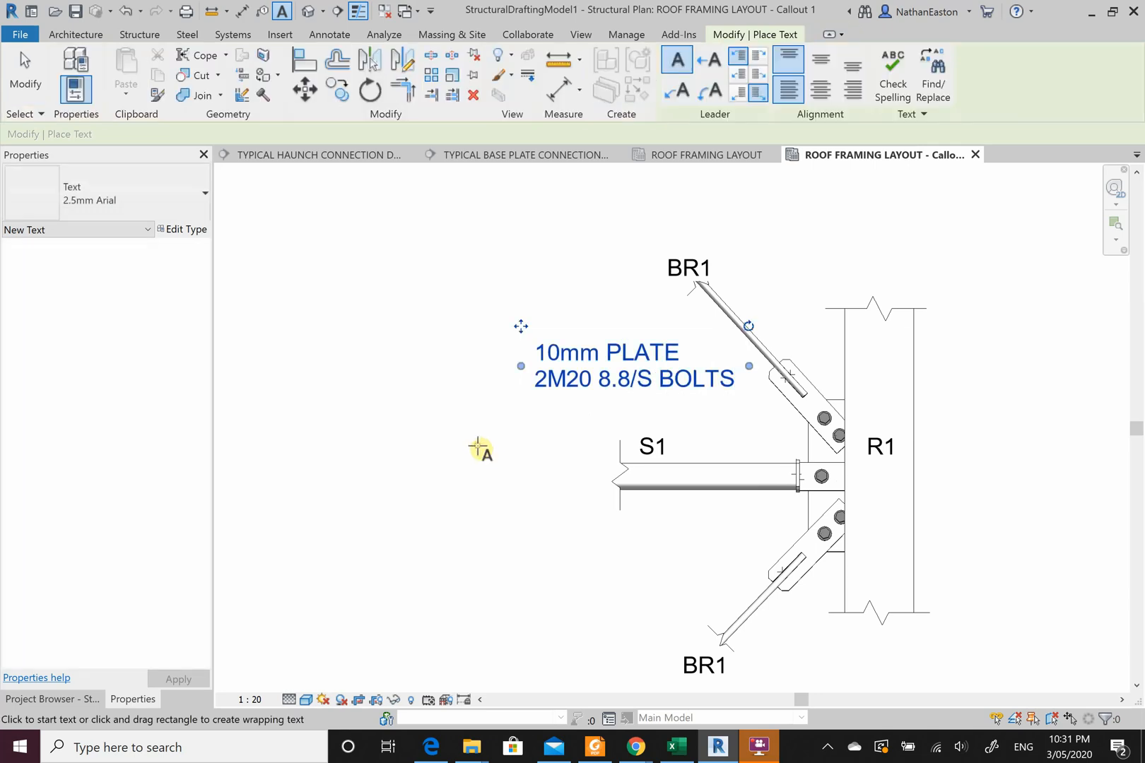
pyautogui.press('Escape')
pyautogui.press('Escape')
# Move the plate and bolt note horizontally away from the upper brace so the two no longer crowd each other.
pyautogui.scroll(2, 820, 486)
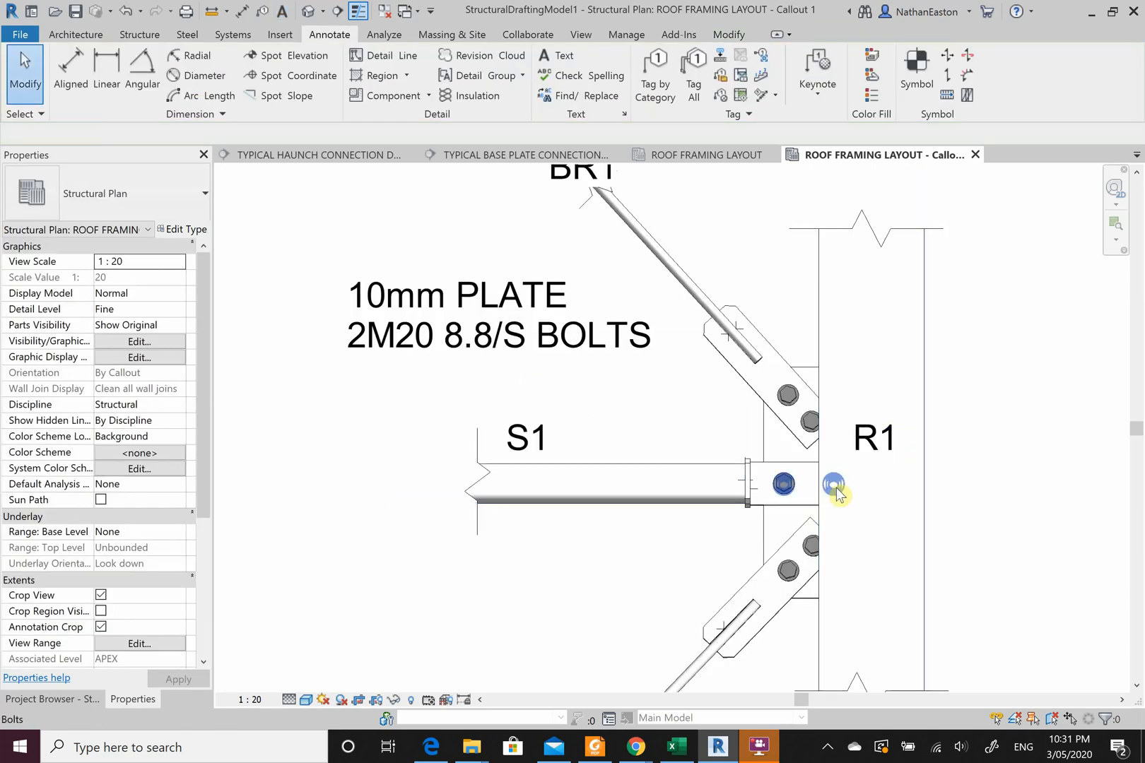
pyautogui.click(566, 337)
pyautogui.scroll(-3, 707, 488)
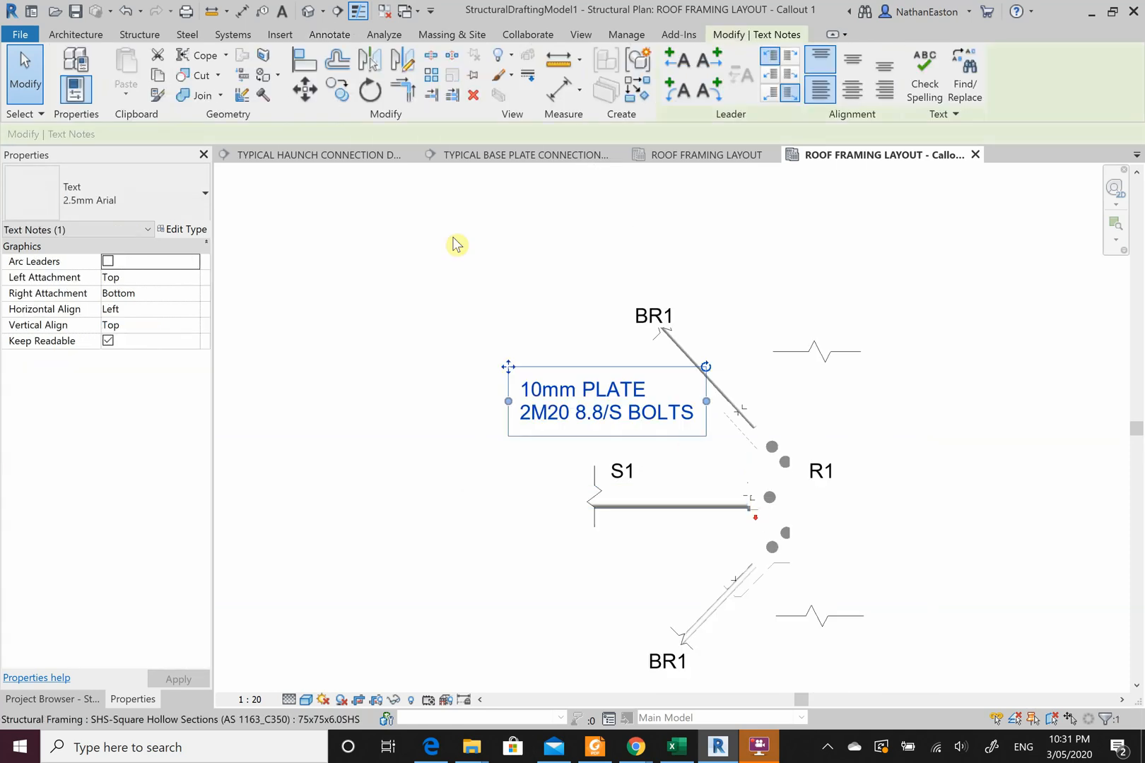
pyautogui.click(305, 92)
pyautogui.click(529, 295)
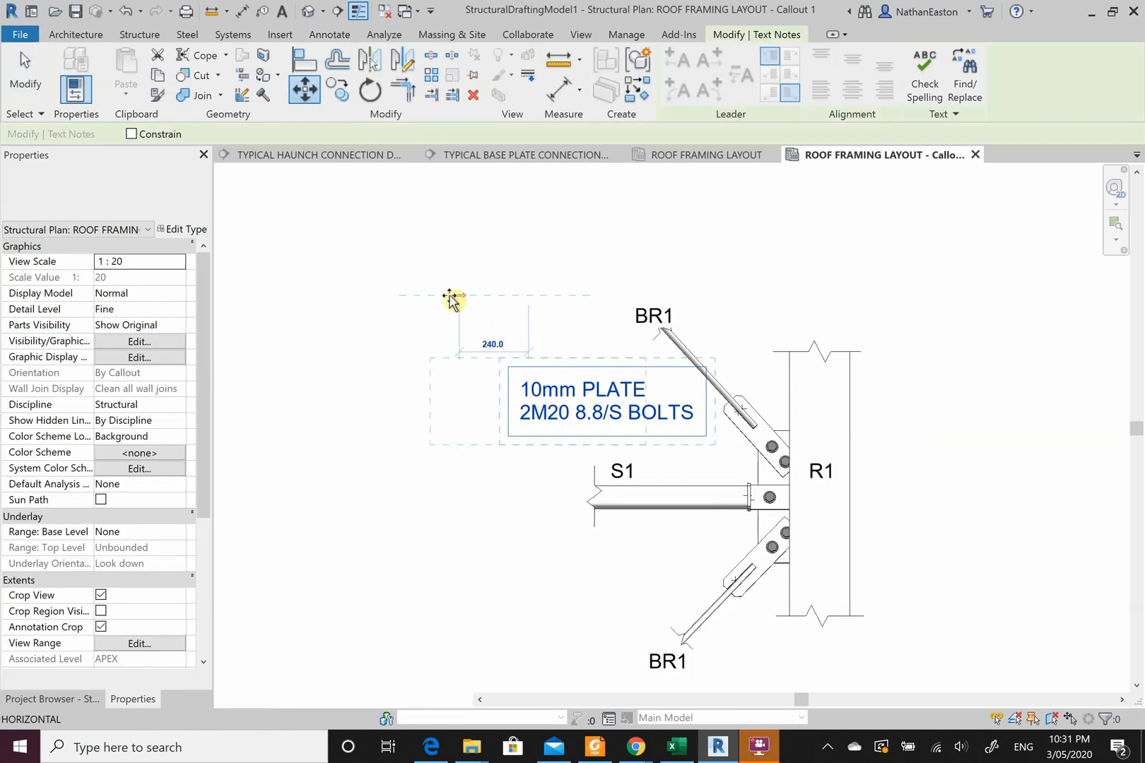
pyautogui.click(441, 297)
pyautogui.press('Escape')
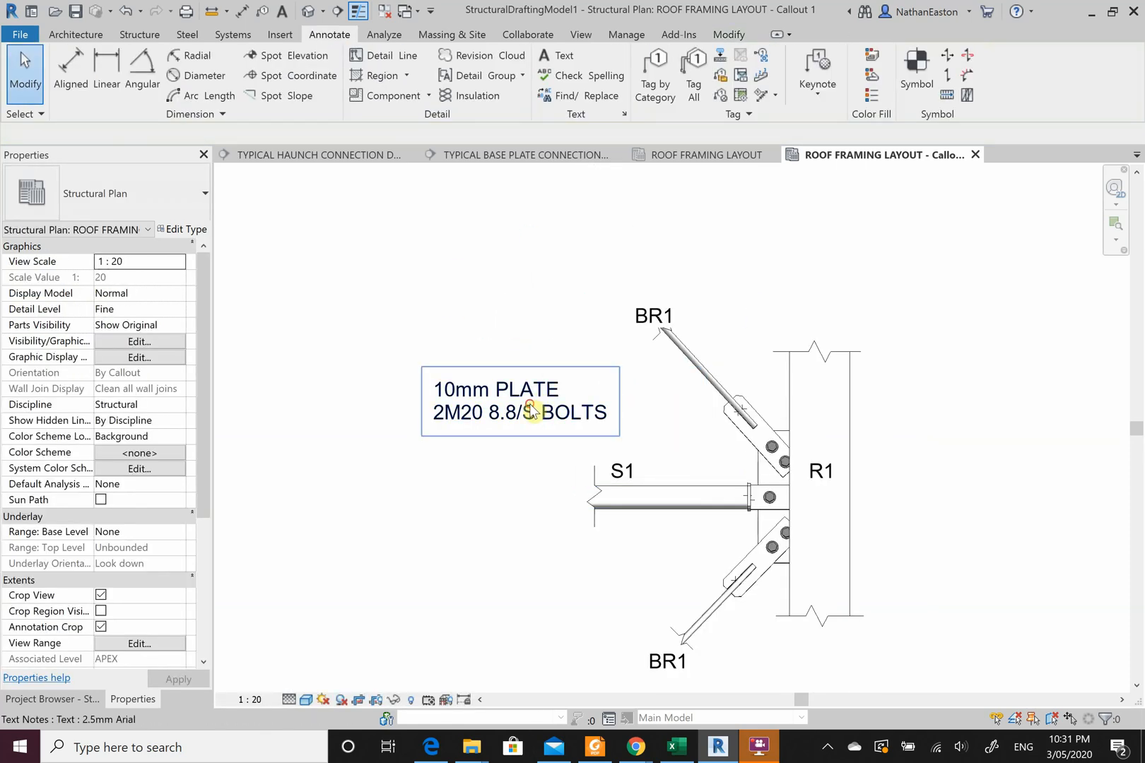
# Add a straight leader from the right side of the plate and bolt note to the bolt in the strut's connection plate.
pyautogui.click(529, 417)
pyautogui.click(707, 60)
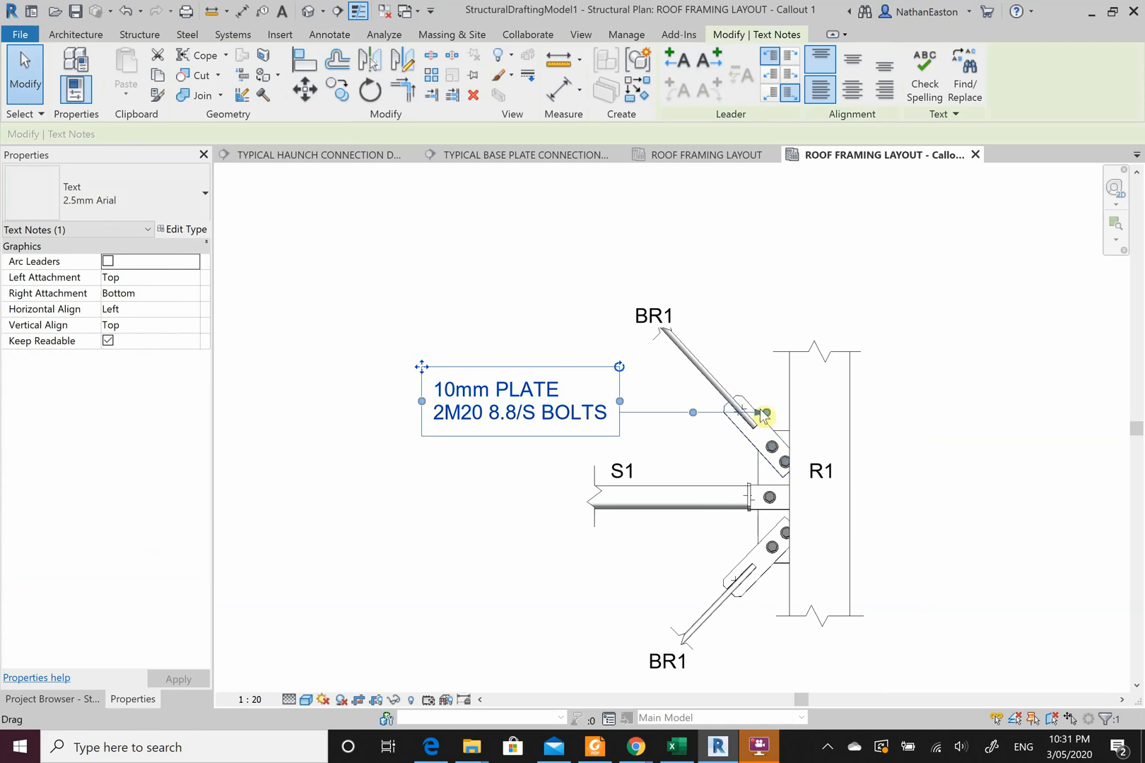
pyautogui.moveTo(767, 417); pyautogui.dragTo(762, 495)
pyautogui.moveTo(692, 412)
pyautogui.mouseDown()
pyautogui.moveTo(695, 460)
pyautogui.moveTo(686, 412)
pyautogui.mouseUp()
pyautogui.click(657, 363)
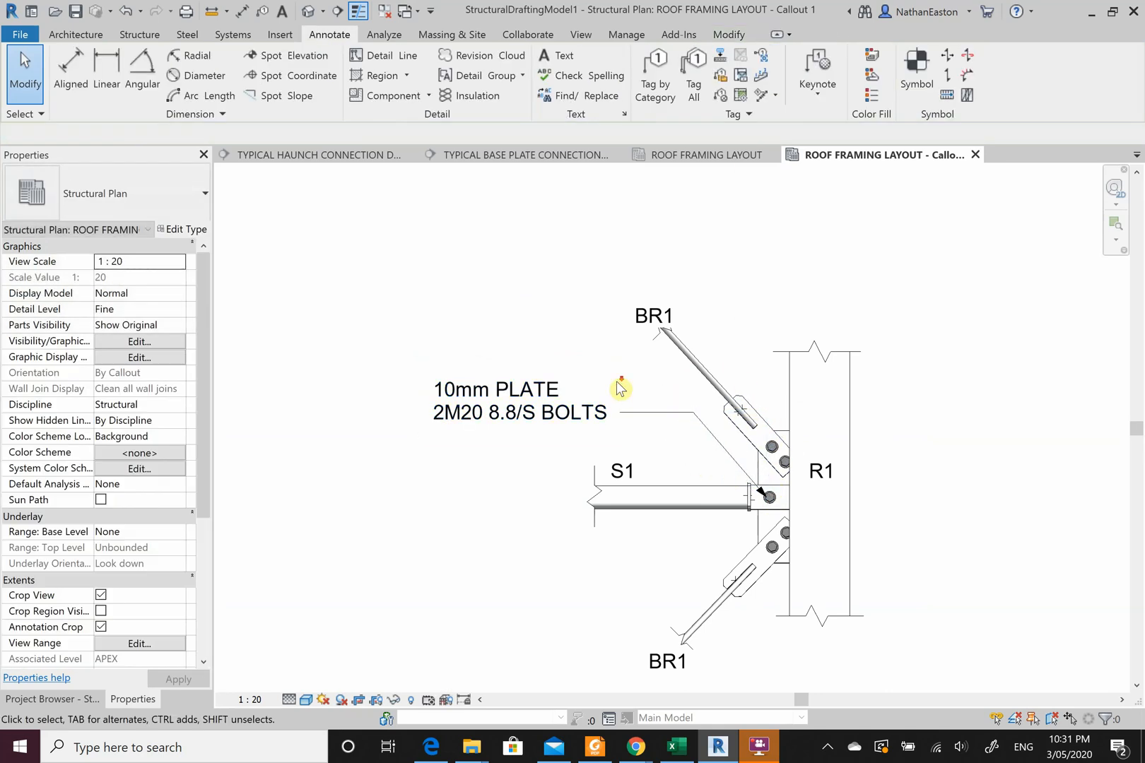
pyautogui.scroll(-2, 617, 385)
pyautogui.scroll(1, 708, 611)
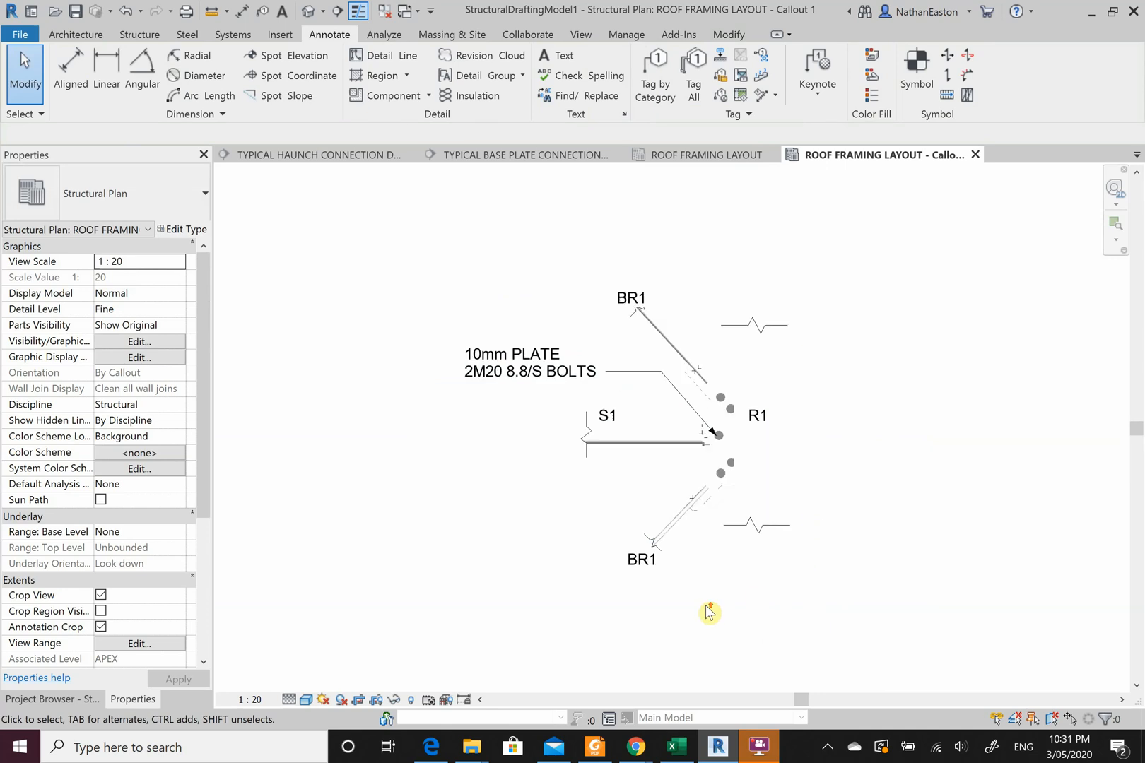
pyautogui.scroll(-1, 709, 609)
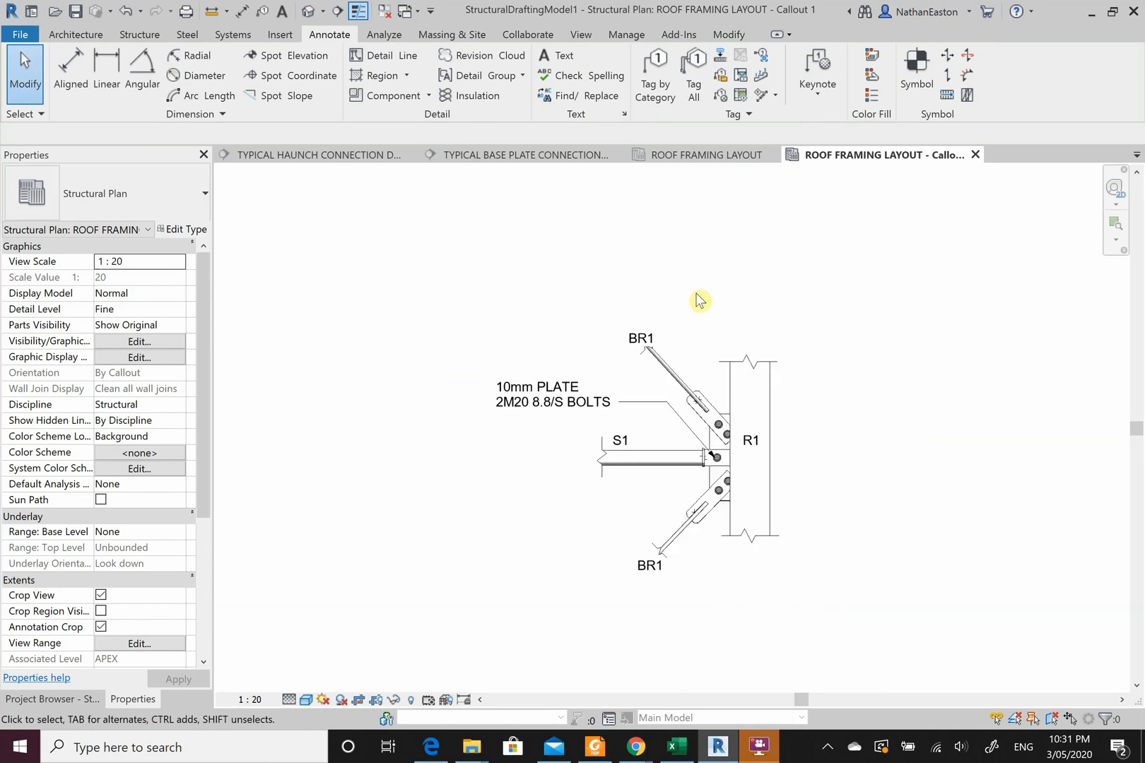
pyautogui.press('t')
pyautogui.press('x')
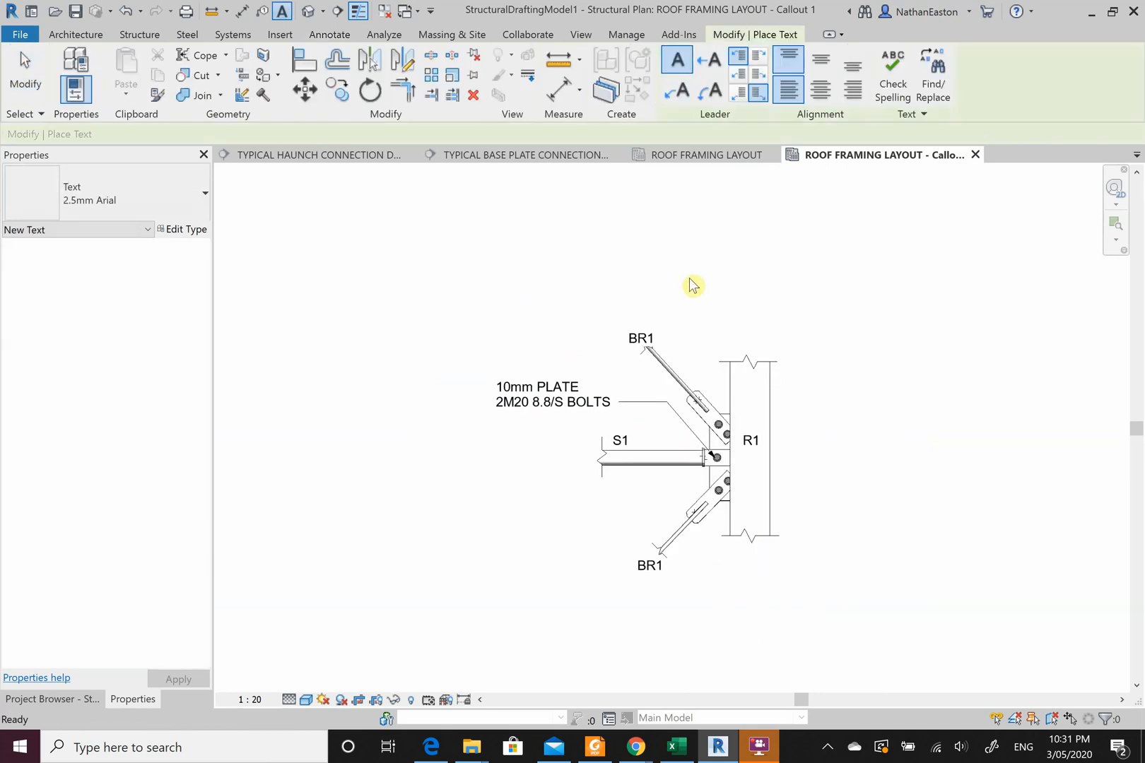
pyautogui.press('Escape')
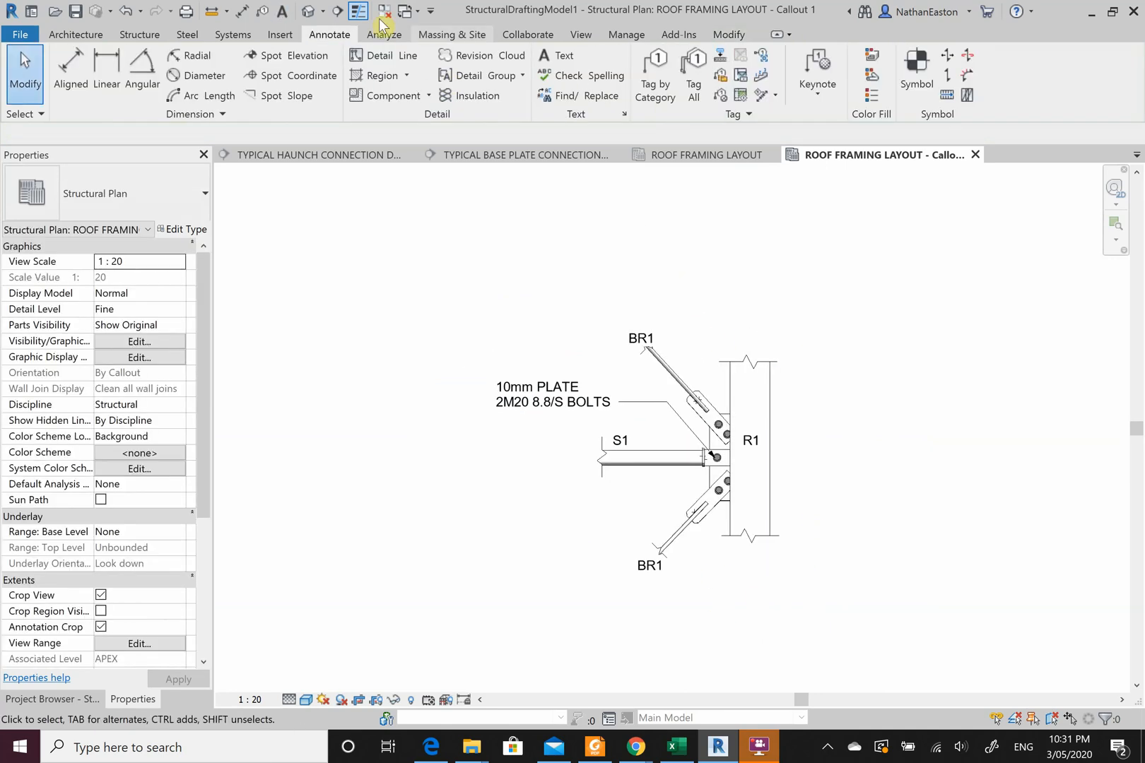
# Place a second text note reading "10mm PLATE" and "2M20 8.8/S BOLTS" above the upper BR1 label.
pyautogui.click(554, 56)
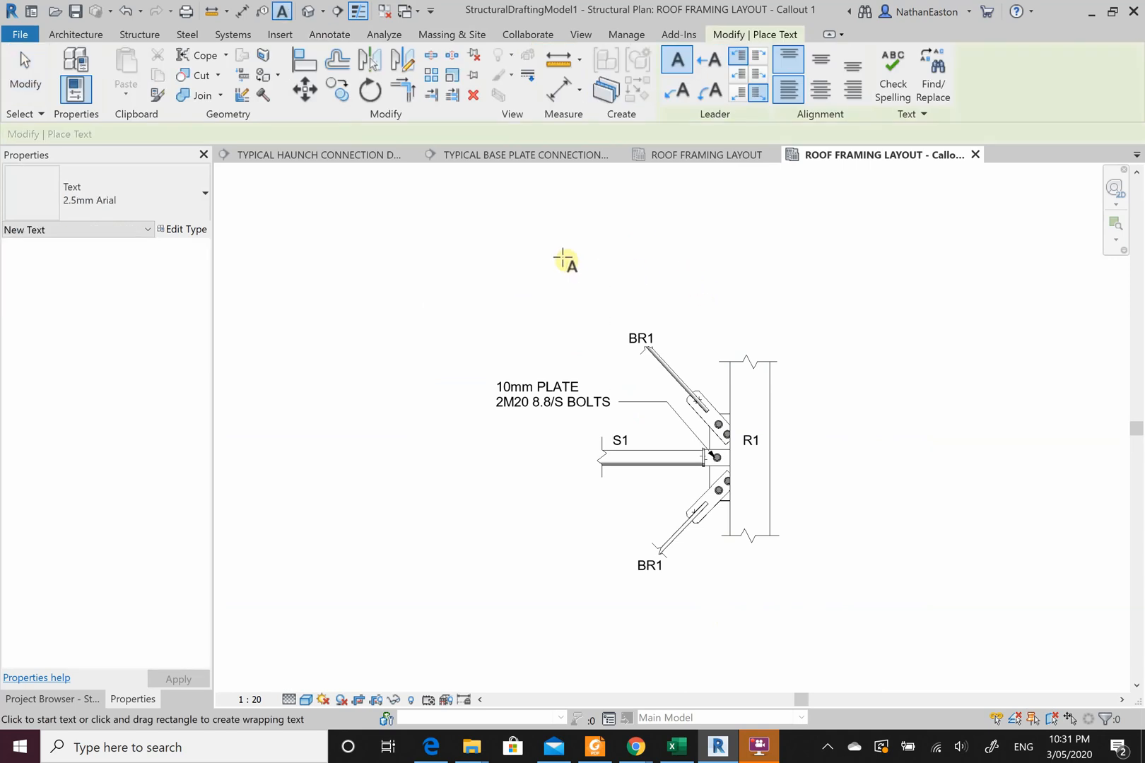
pyautogui.click(578, 253)
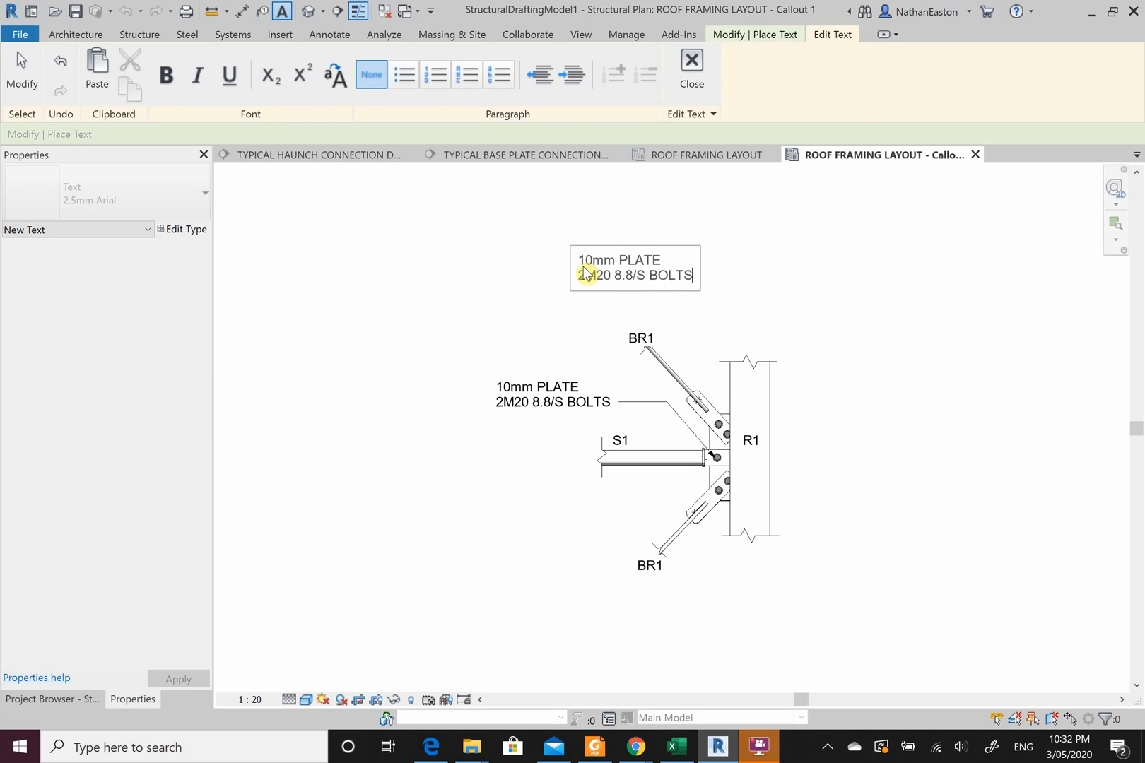
pyautogui.click(530, 289)
pyautogui.press('Escape')
pyautogui.press('Escape')
# Copy the upper plate and bolt note straight down to below the lower BR1 label.
pyautogui.click(607, 276)
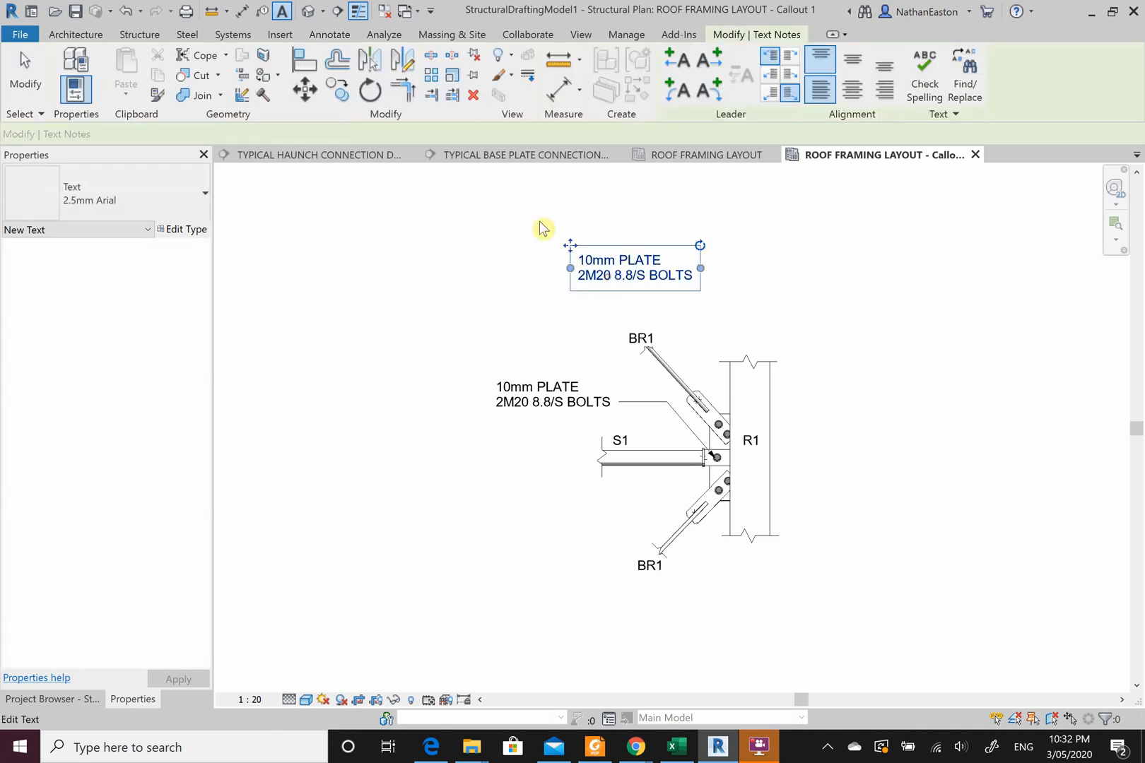
pyautogui.click(304, 89)
pyautogui.click(694, 227)
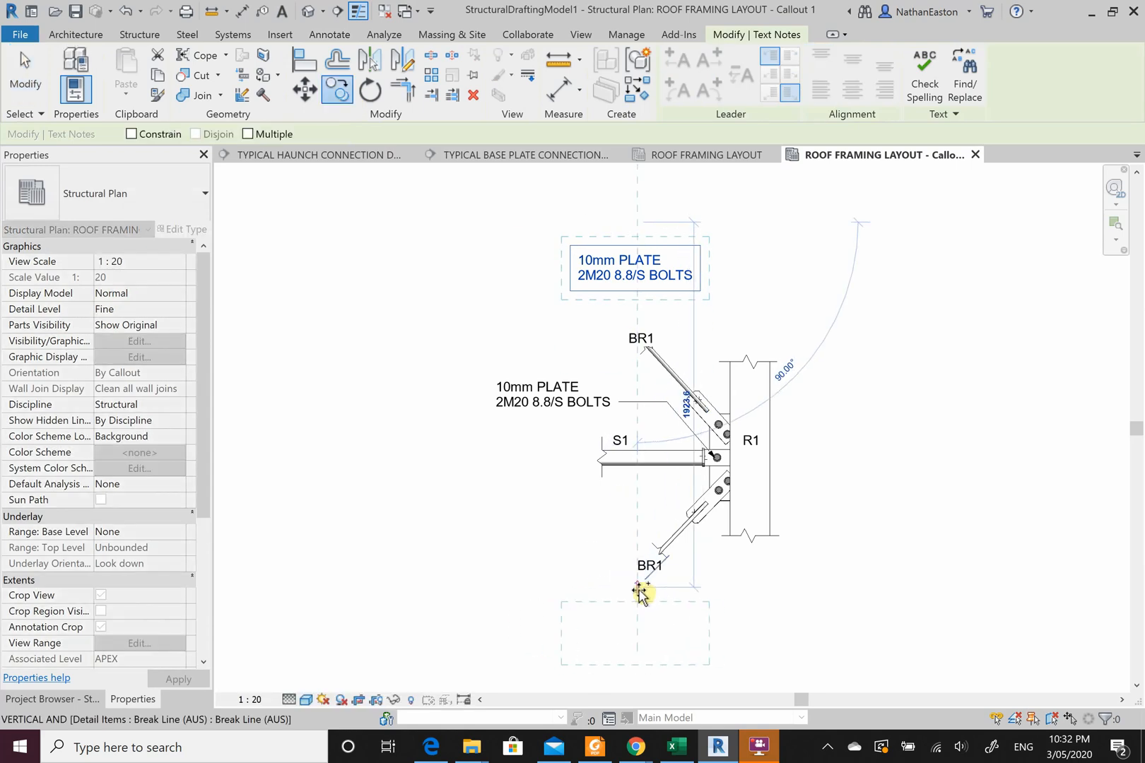
pyautogui.click(640, 592)
pyautogui.press('Escape')
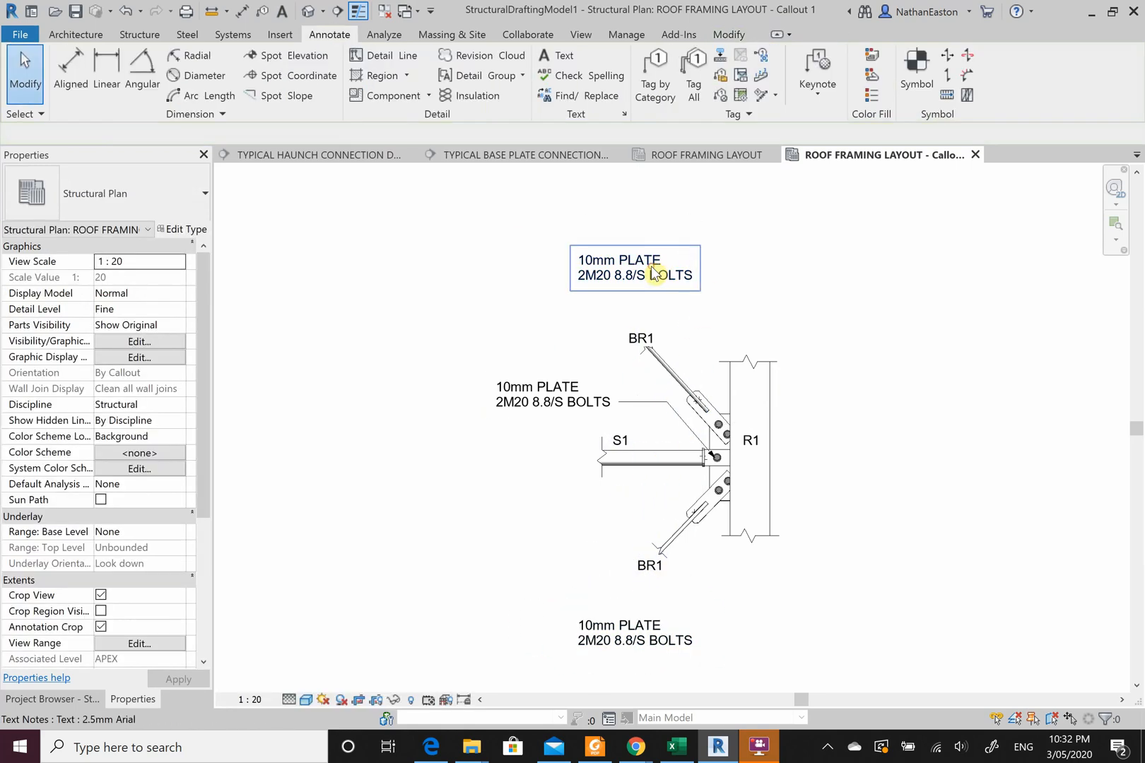
# Add a leader from the right side of the upper plate and bolt note to the upper brace plate, with its elbow directly above the arrowhead.
pyautogui.click(598, 282)
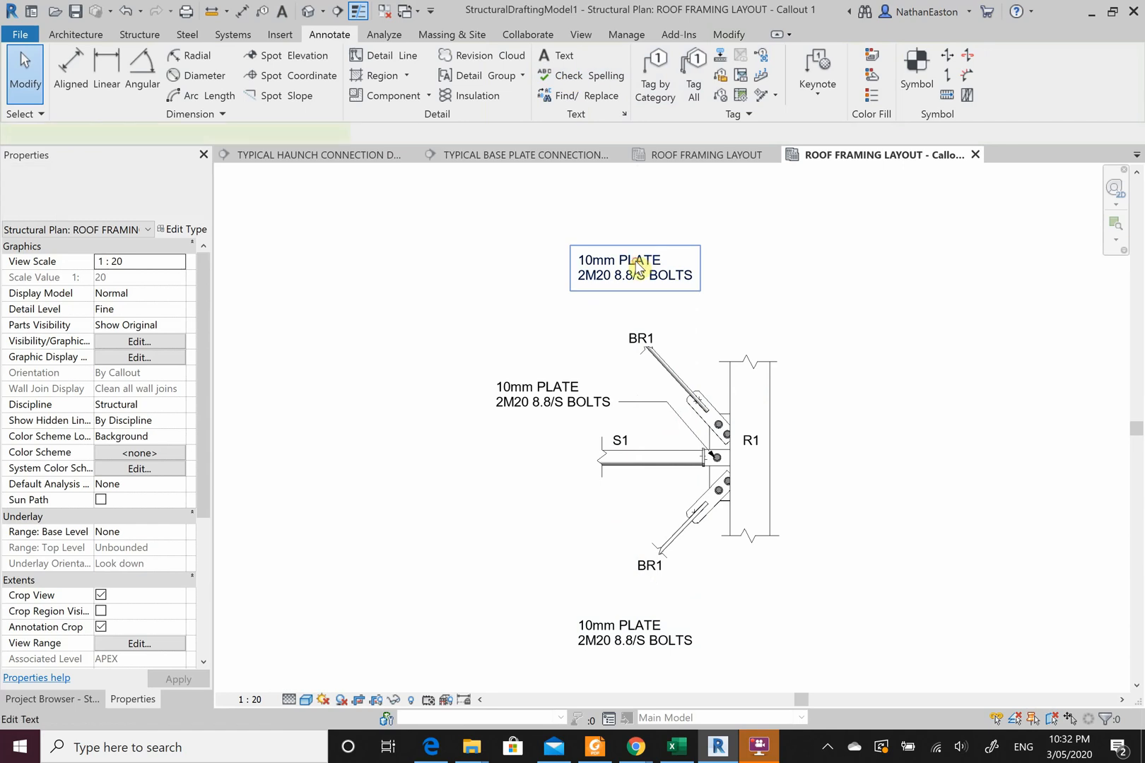
pyautogui.click(710, 60)
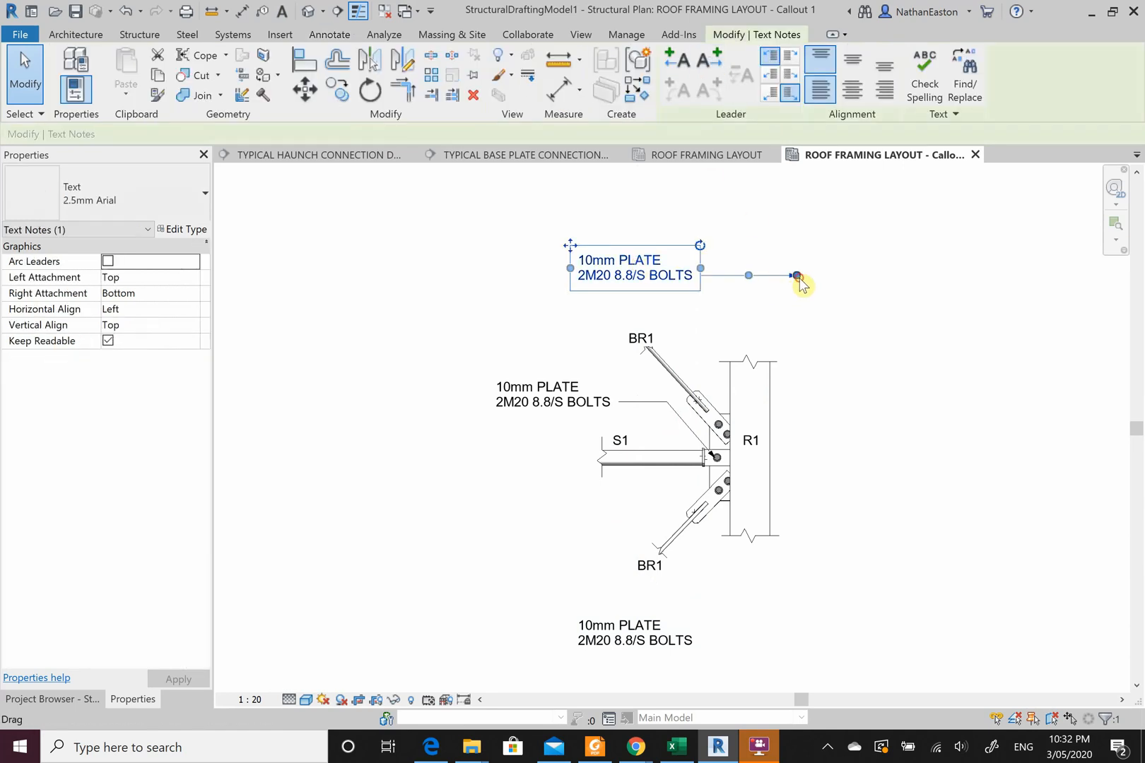
pyautogui.moveTo(796, 276); pyautogui.dragTo(720, 416)
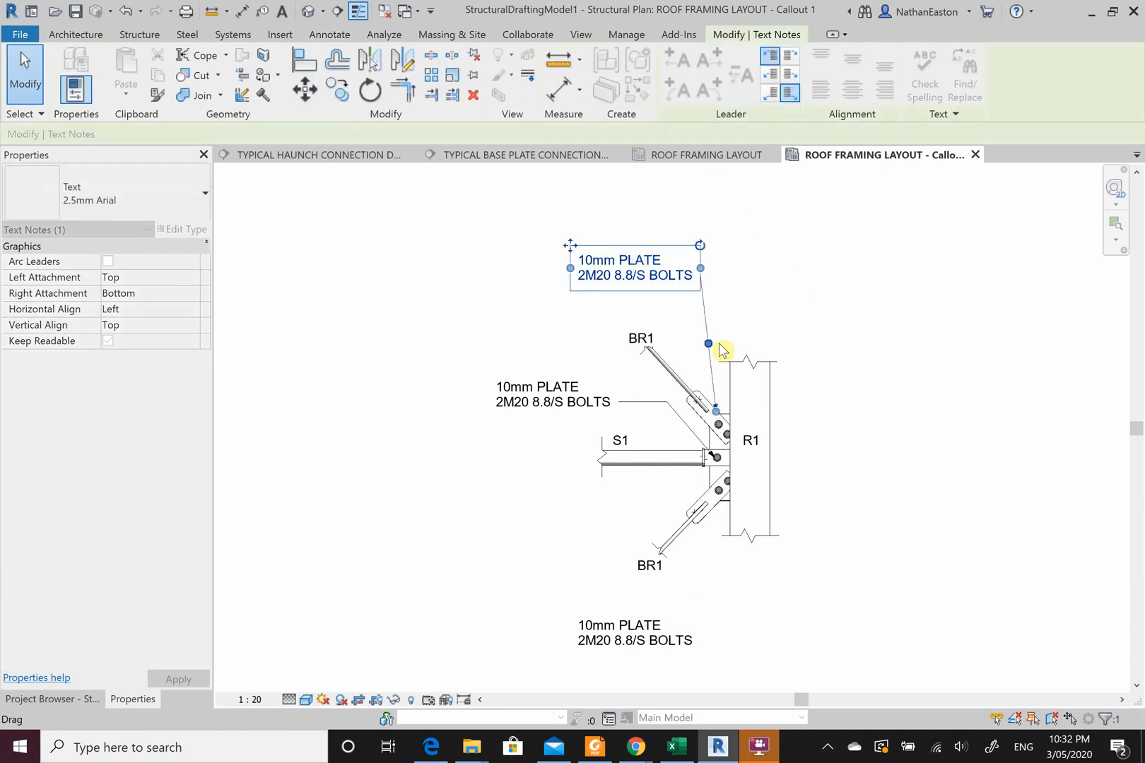
pyautogui.moveTo(712, 345); pyautogui.dragTo(726, 275)
pyautogui.click(762, 243)
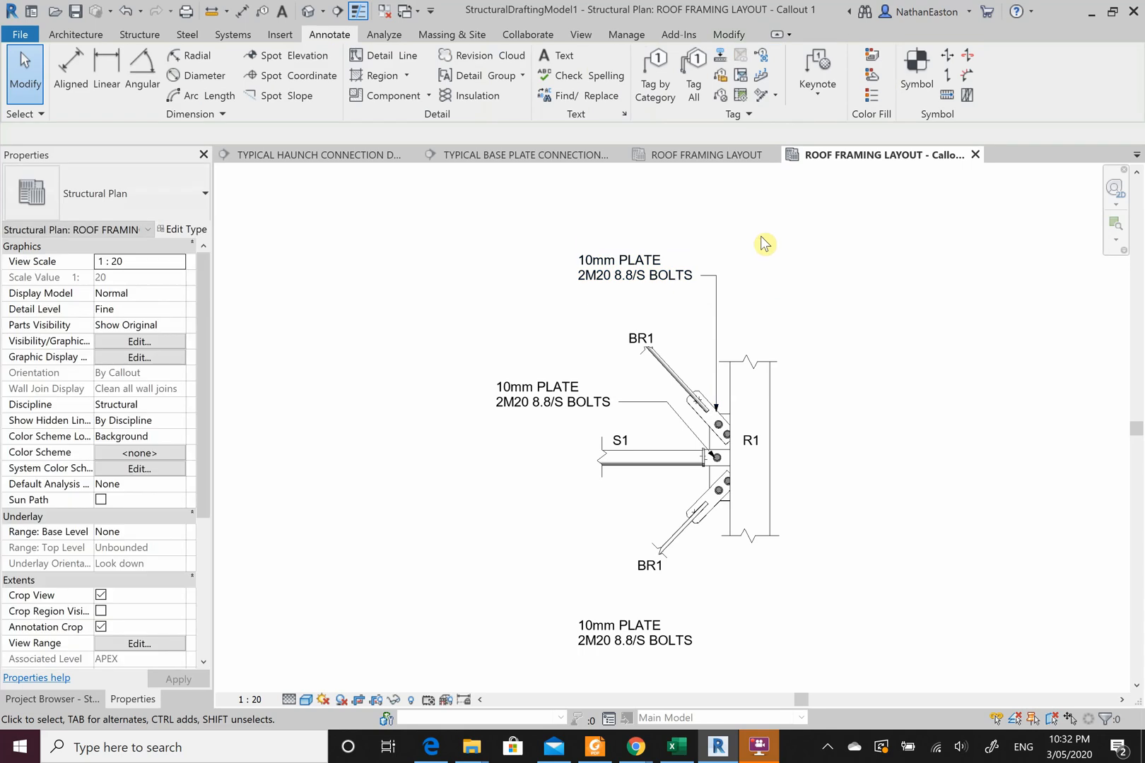
# Add a leader from the right side of the lower plate and bolt note up to the lower brace plate, squaring its elbow beside the note.
pyautogui.scroll(-2, 749, 220)
pyautogui.scroll(2, 677, 545)
pyautogui.click(678, 545)
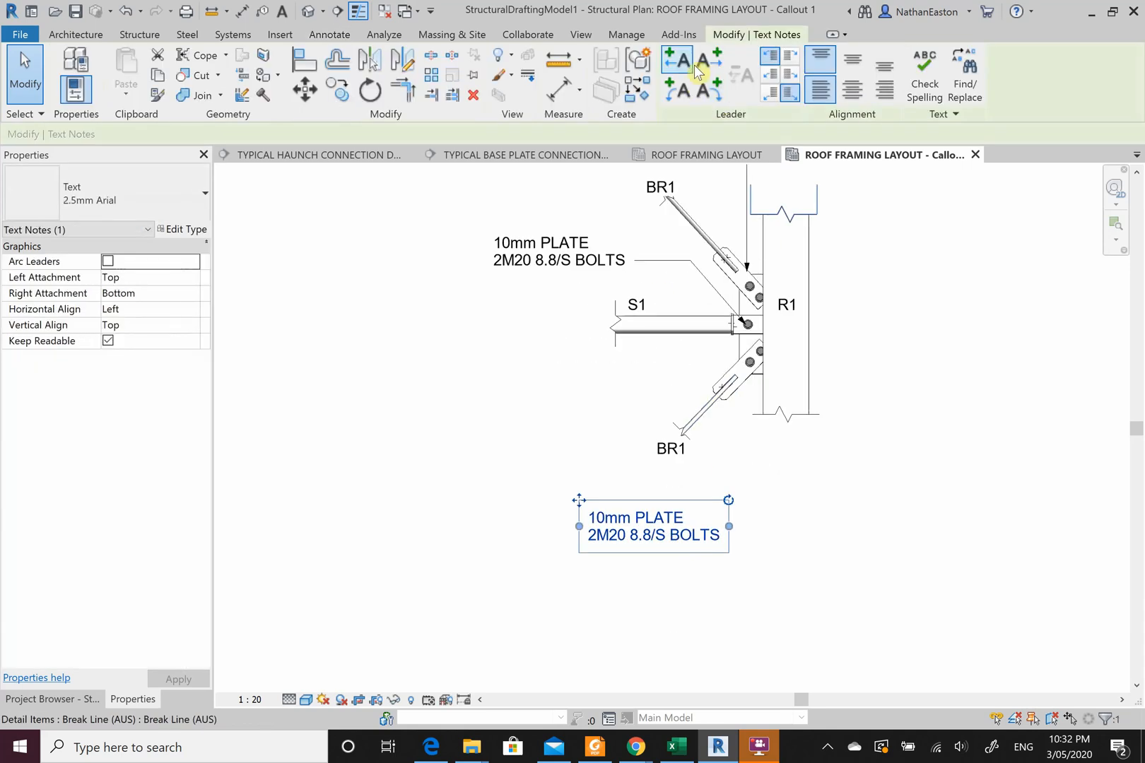
pyautogui.click(709, 61)
pyautogui.moveTo(839, 535); pyautogui.dragTo(751, 375)
pyautogui.moveTo(740, 454); pyautogui.dragTo(749, 535)
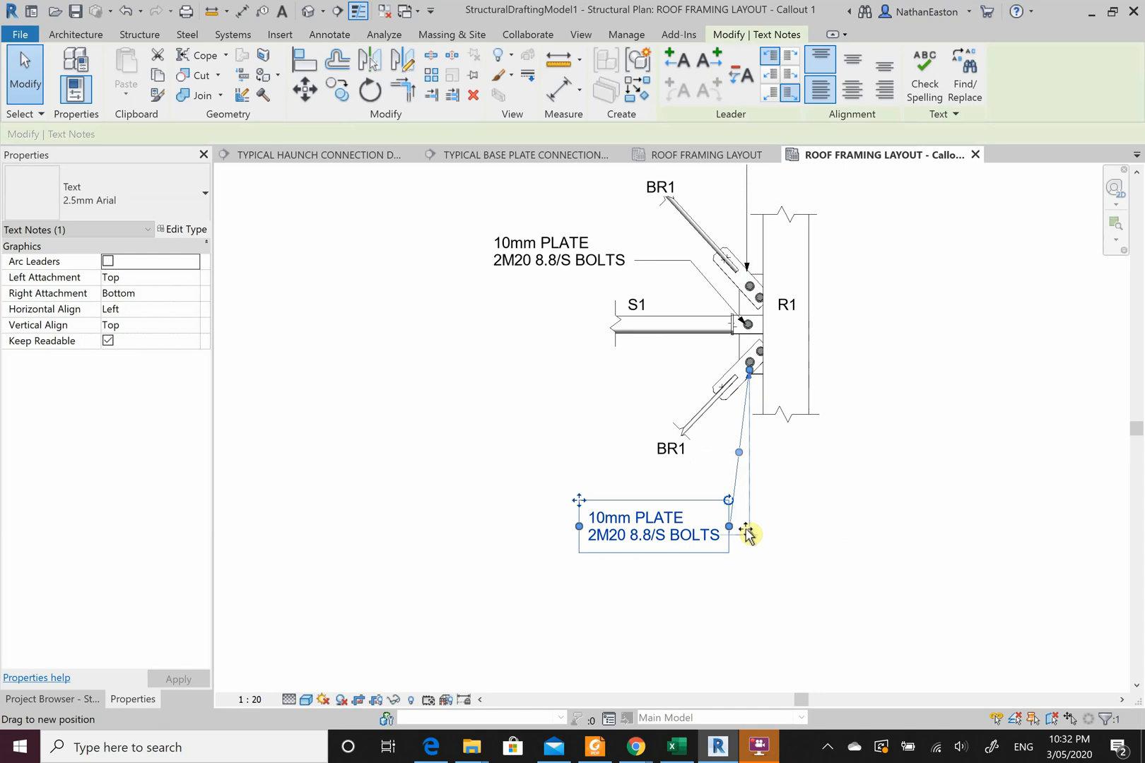
pyautogui.click(831, 537)
# Place a text note reading "12mm PLATE" below the S1 strut, to the left of the lower brace.
pyautogui.scroll(-1, 614, 622)
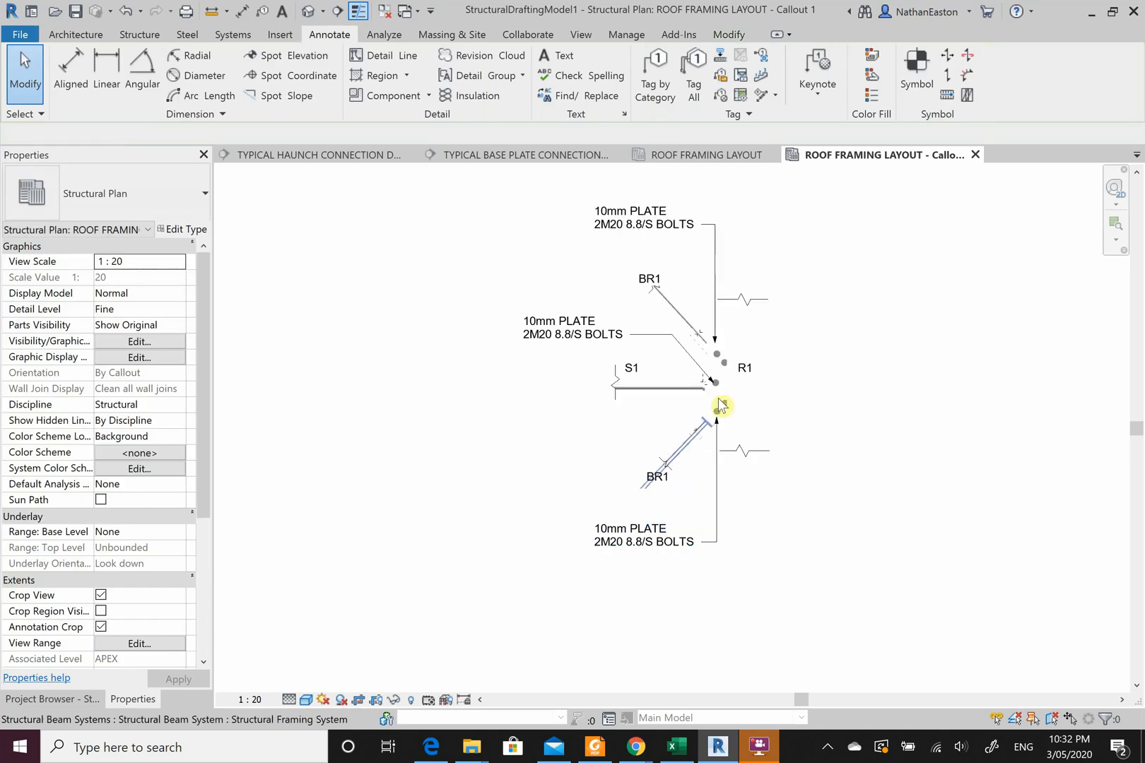
pyautogui.scroll(1, 671, 406)
pyautogui.scroll(2, 723, 406)
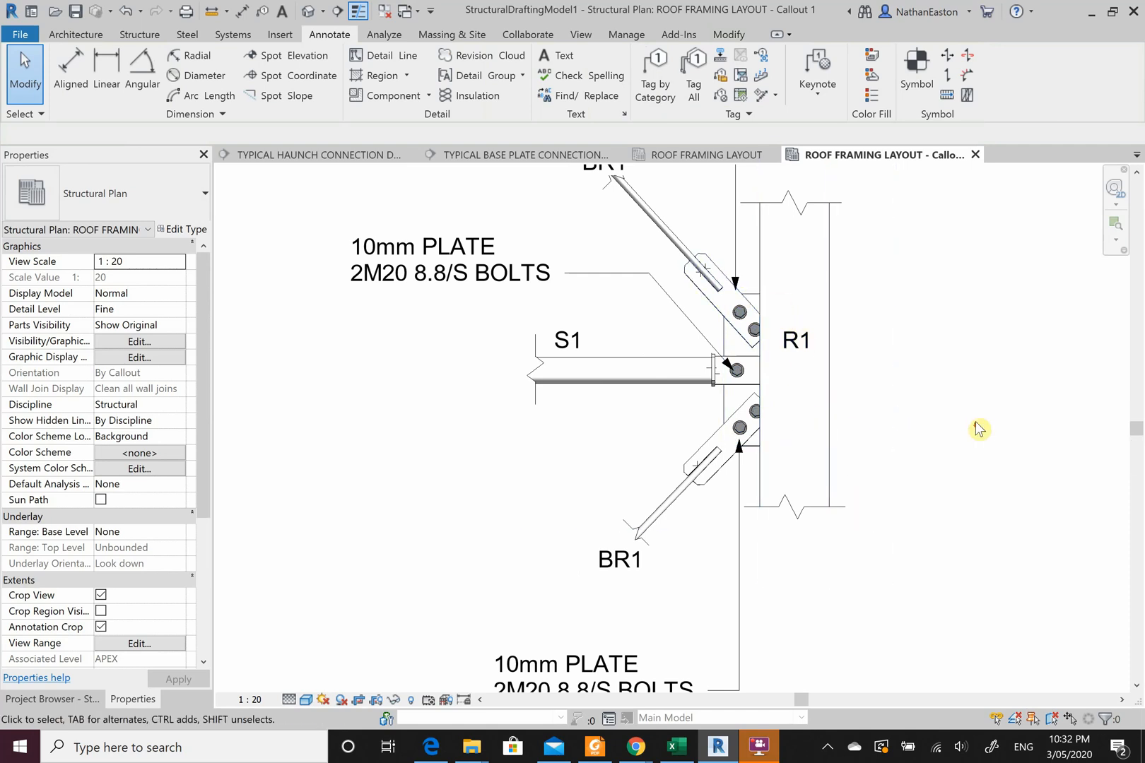
pyautogui.scroll(-2, 979, 429)
pyautogui.scroll(1, 579, 442)
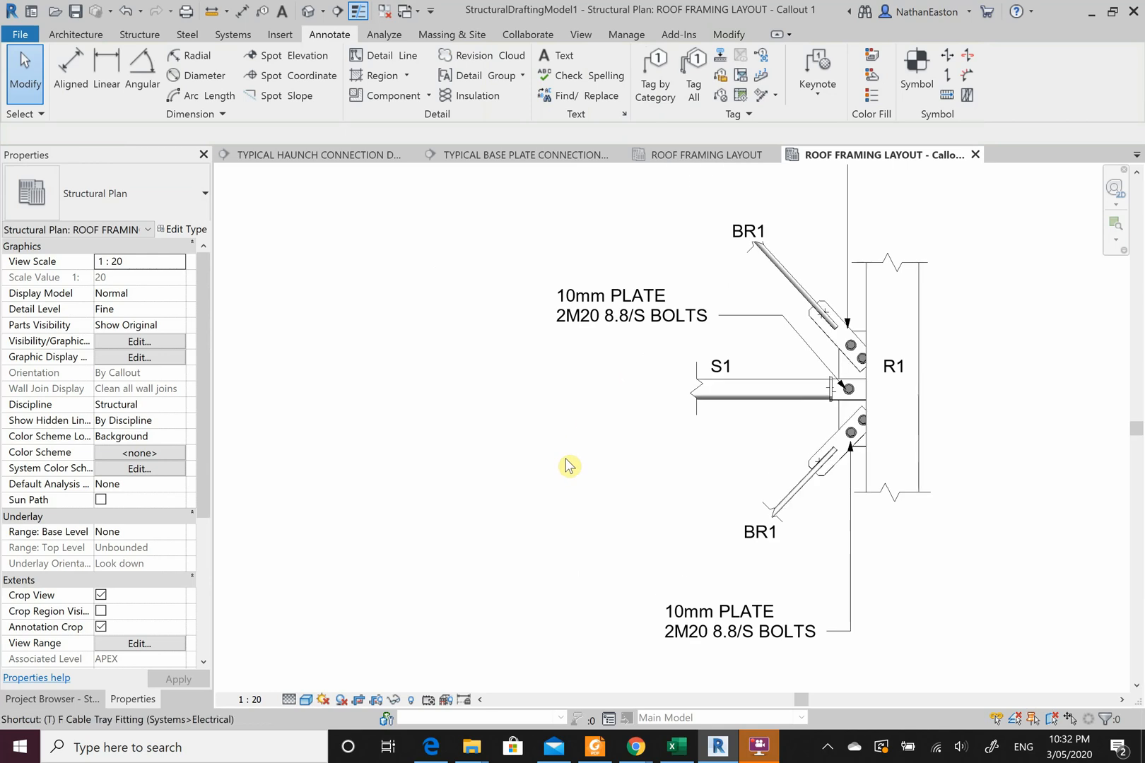
pyautogui.press('t')
pyautogui.press('x')
pyautogui.click(572, 491)
pyautogui.write('12')
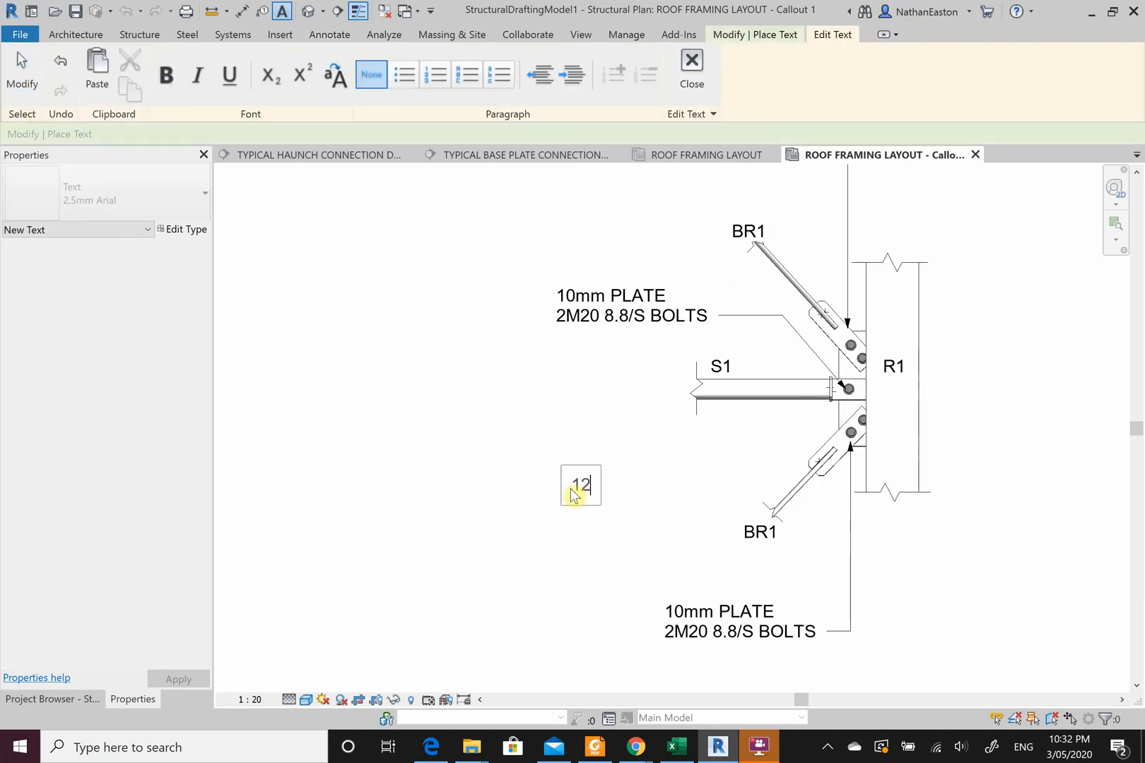
pyautogui.write('mm PLATE')
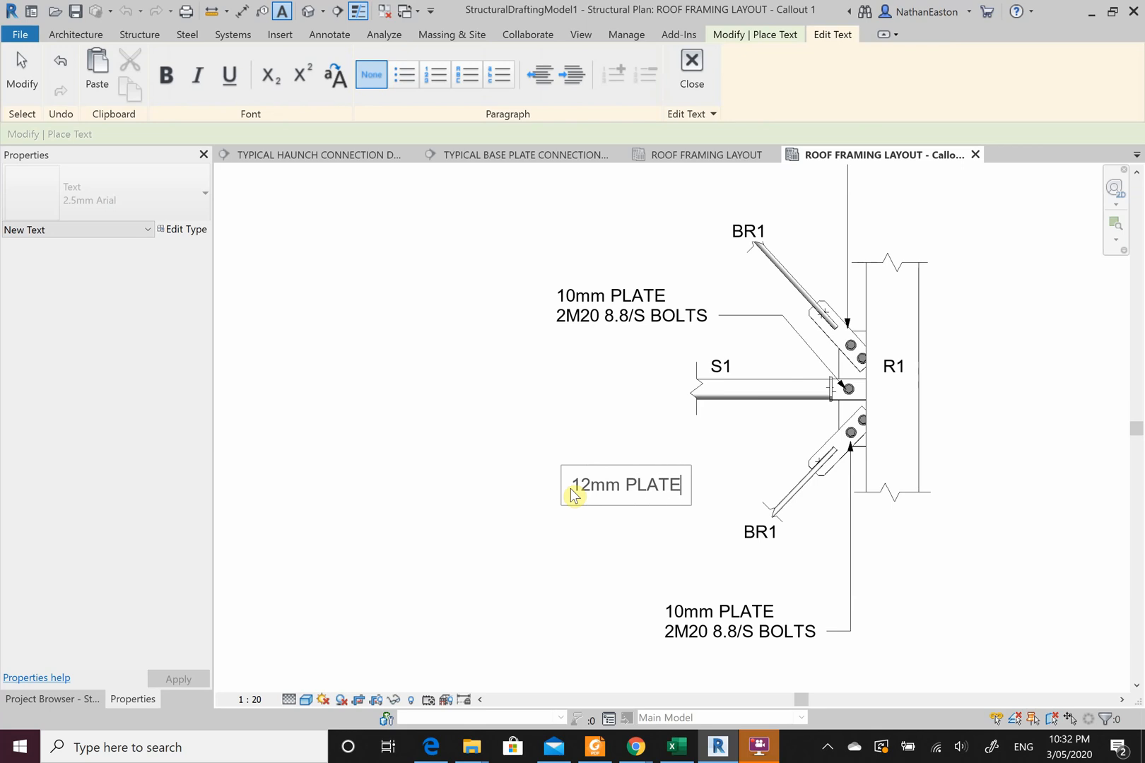
pyautogui.click(501, 452)
pyautogui.press('Escape')
pyautogui.press('Escape')
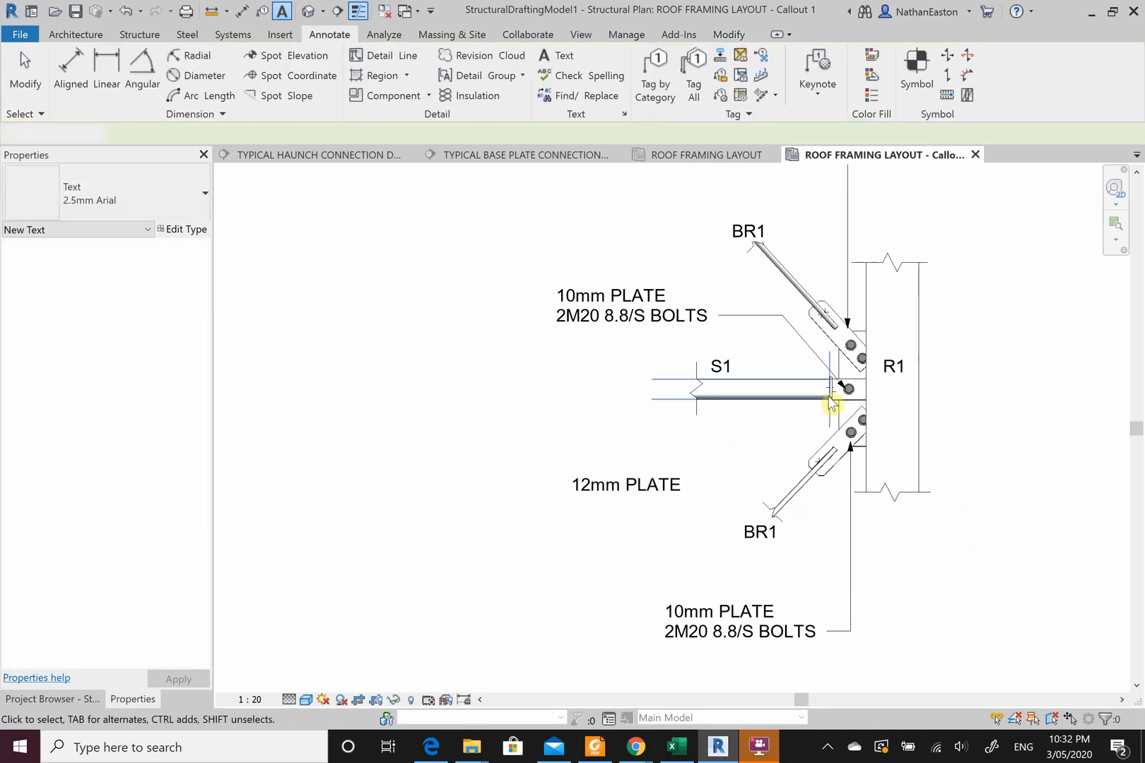
# Add a leader from the right side of the 12mm PLATE note to the gusset plate edge between strut and lower brace, with a horizontal landing.
pyautogui.click(622, 485)
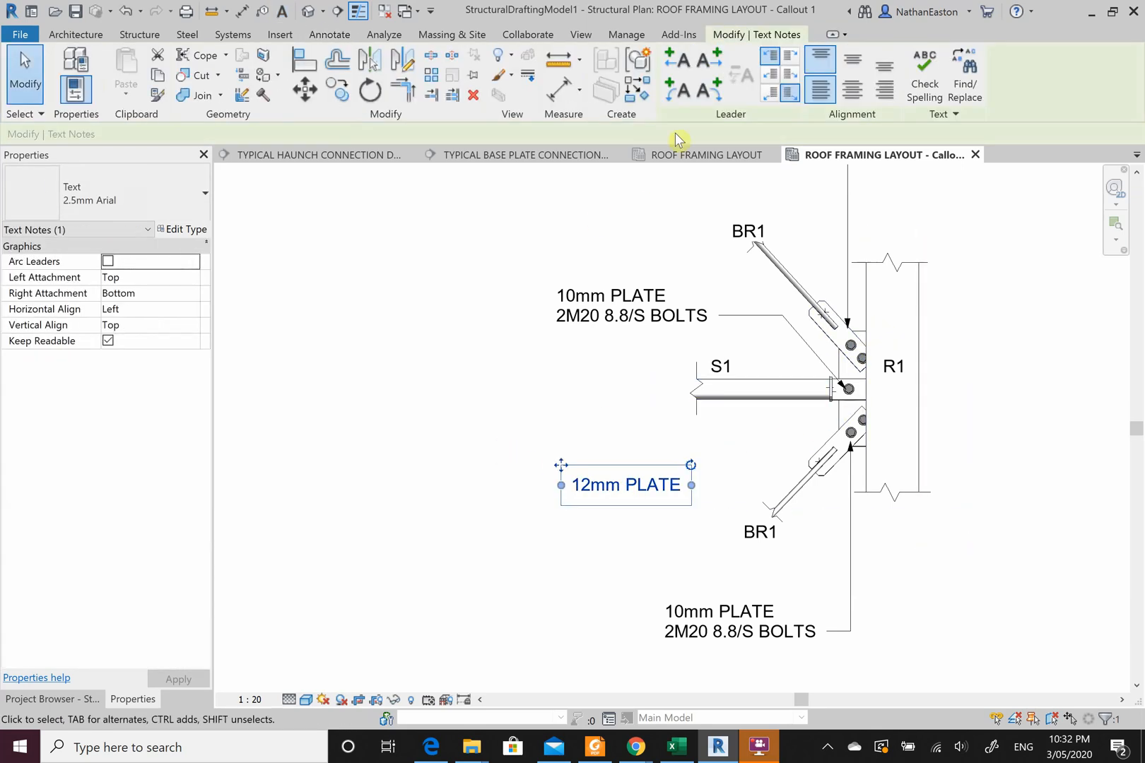
pyautogui.click(709, 58)
pyautogui.moveTo(820, 484); pyautogui.dragTo(837, 417)
pyautogui.moveTo(765, 450); pyautogui.dragTo(755, 486)
pyautogui.click(492, 472)
pyautogui.scroll(-1, 486, 506)
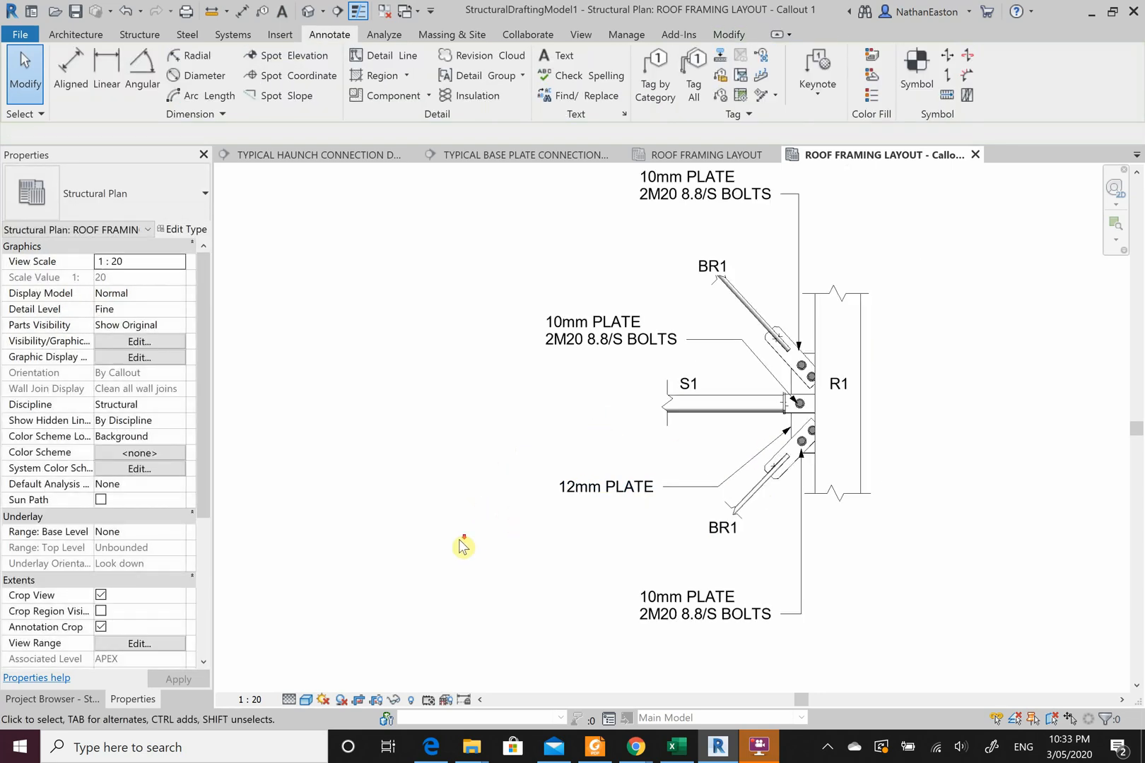
pyautogui.scroll(-1, 463, 547)
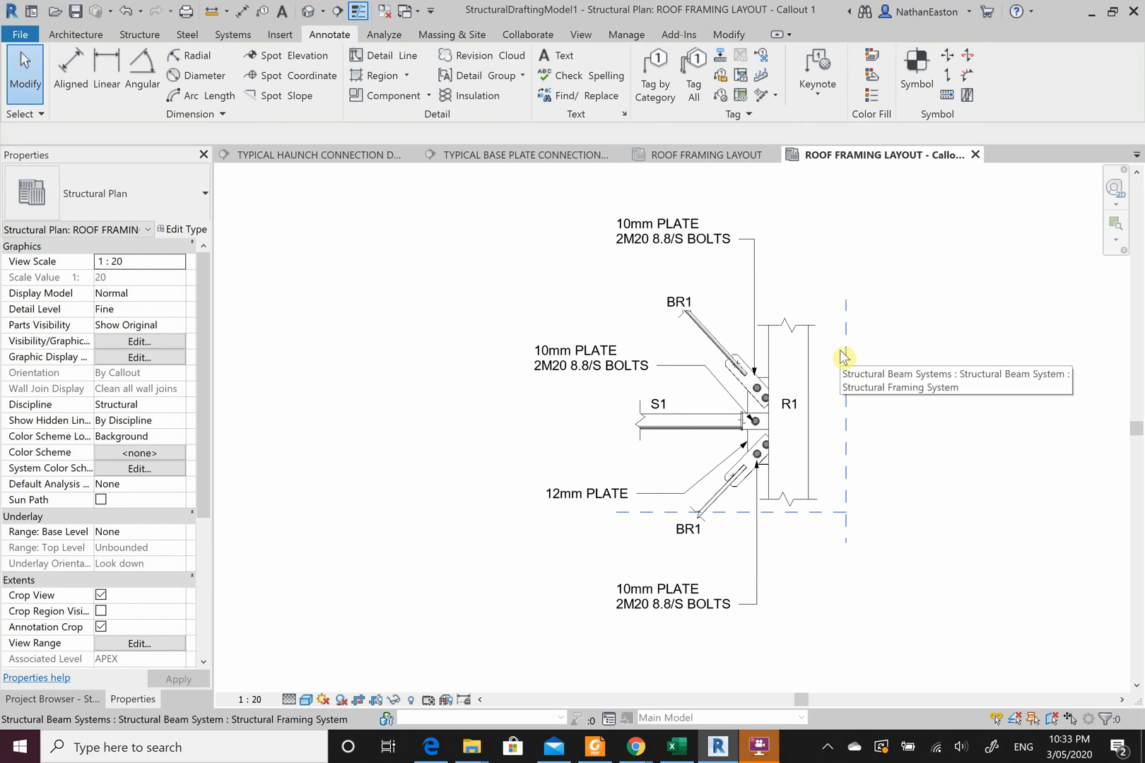
# Rename the ROOF FRAMING LAYOUT - Callout 1 view as "TYPICAL ROOF CROSS BRACING DETAIL".
pyautogui.click(62, 701)
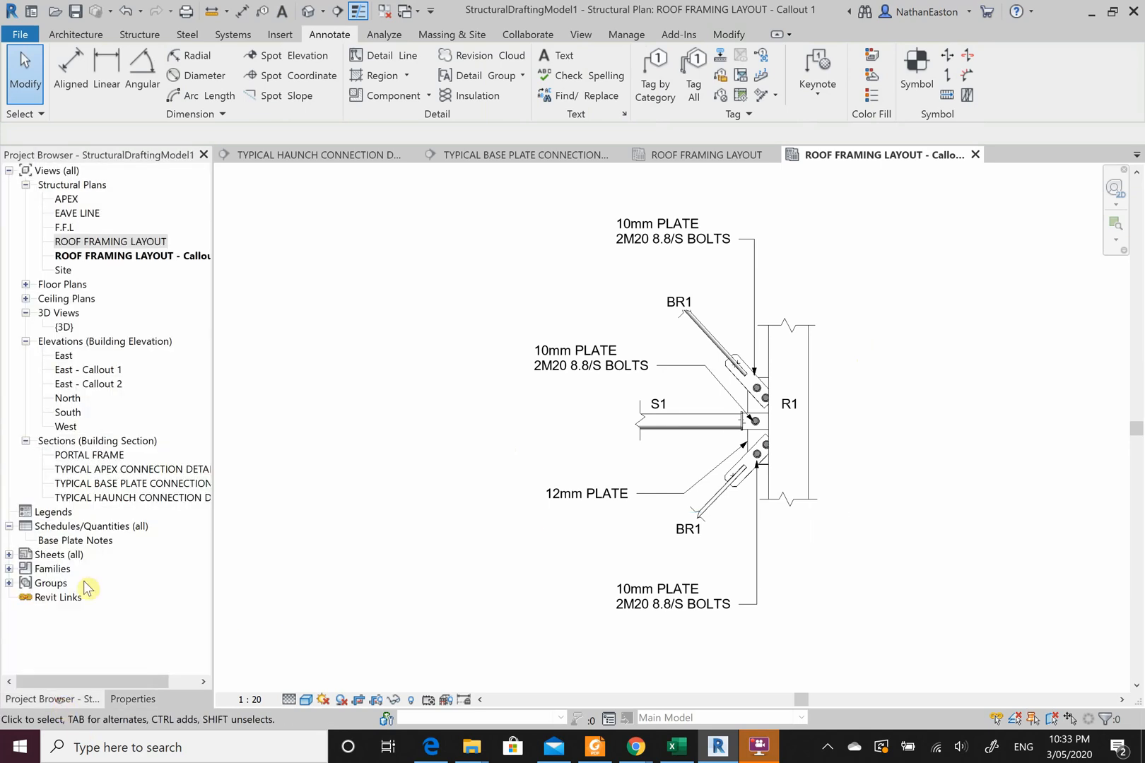
pyautogui.rightClick(135, 261)
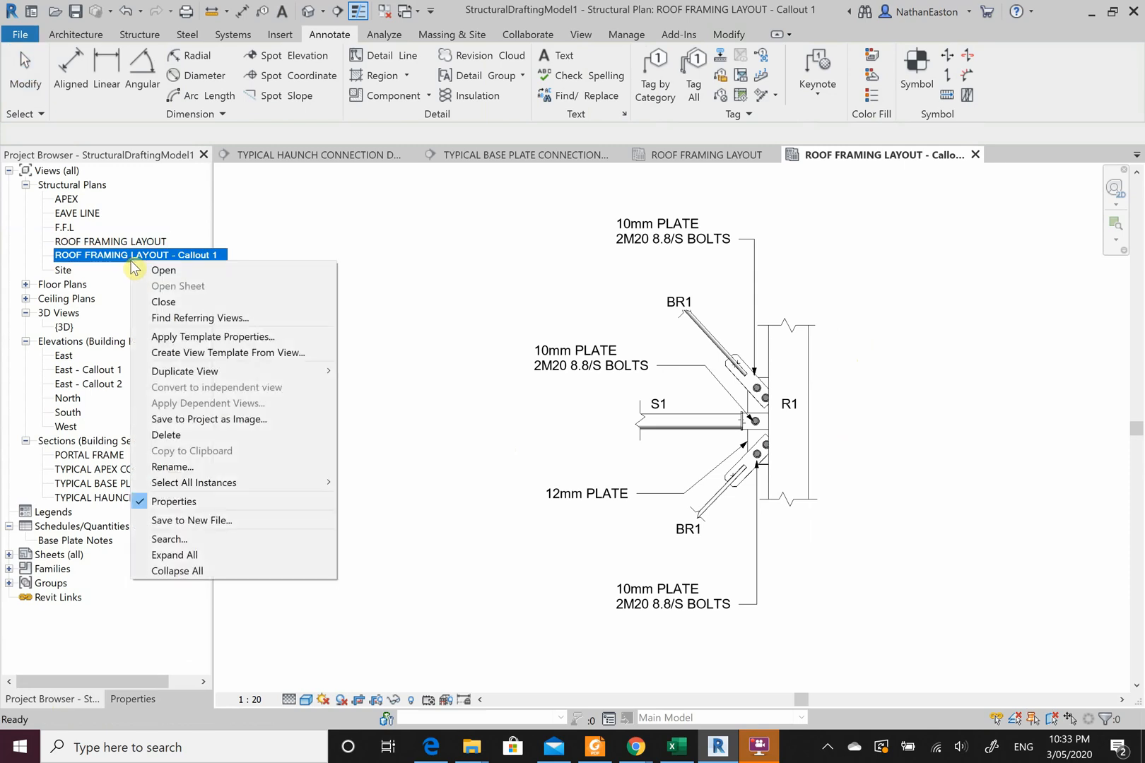
pyautogui.click(210, 467)
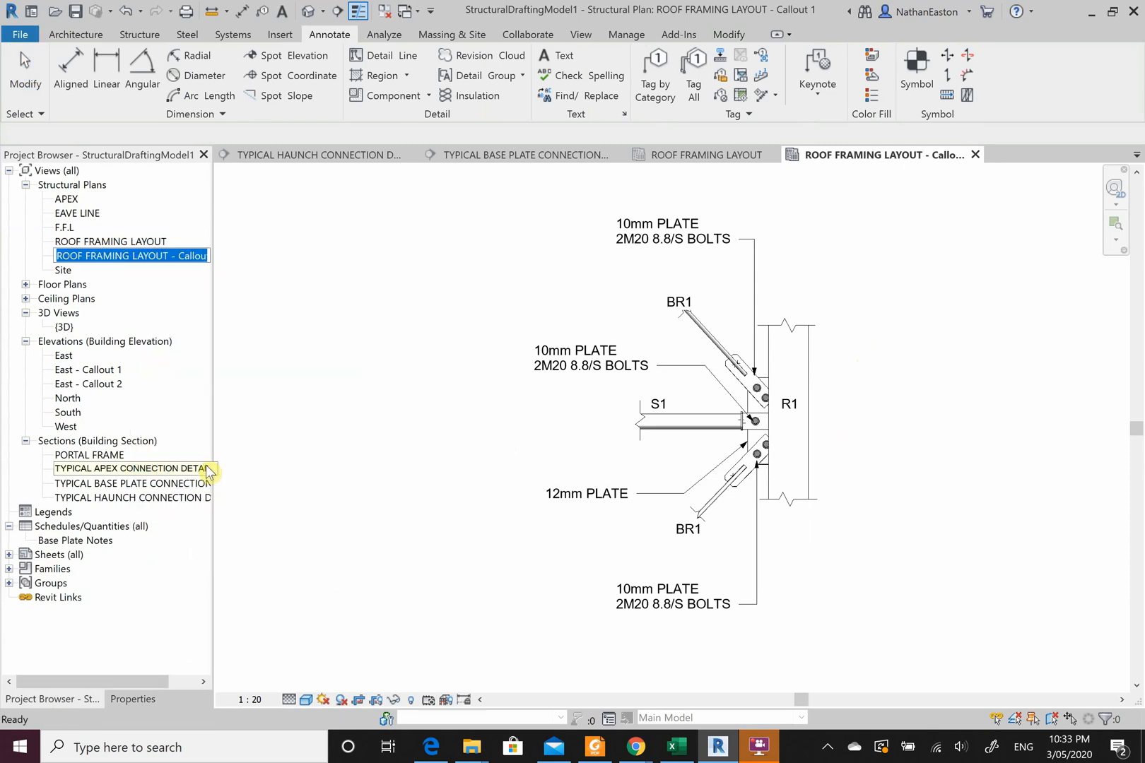
pyautogui.write('TYPICAL ROOF CROSS BRAC')
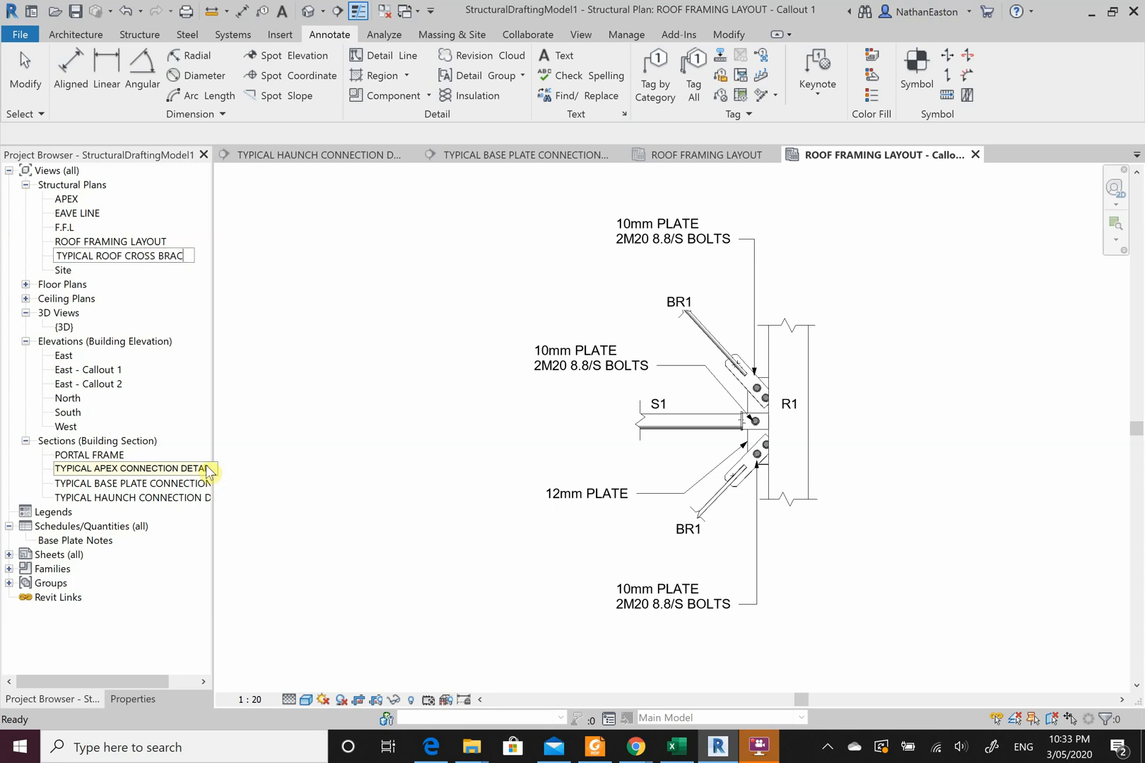
pyautogui.write('ING DETAIL')
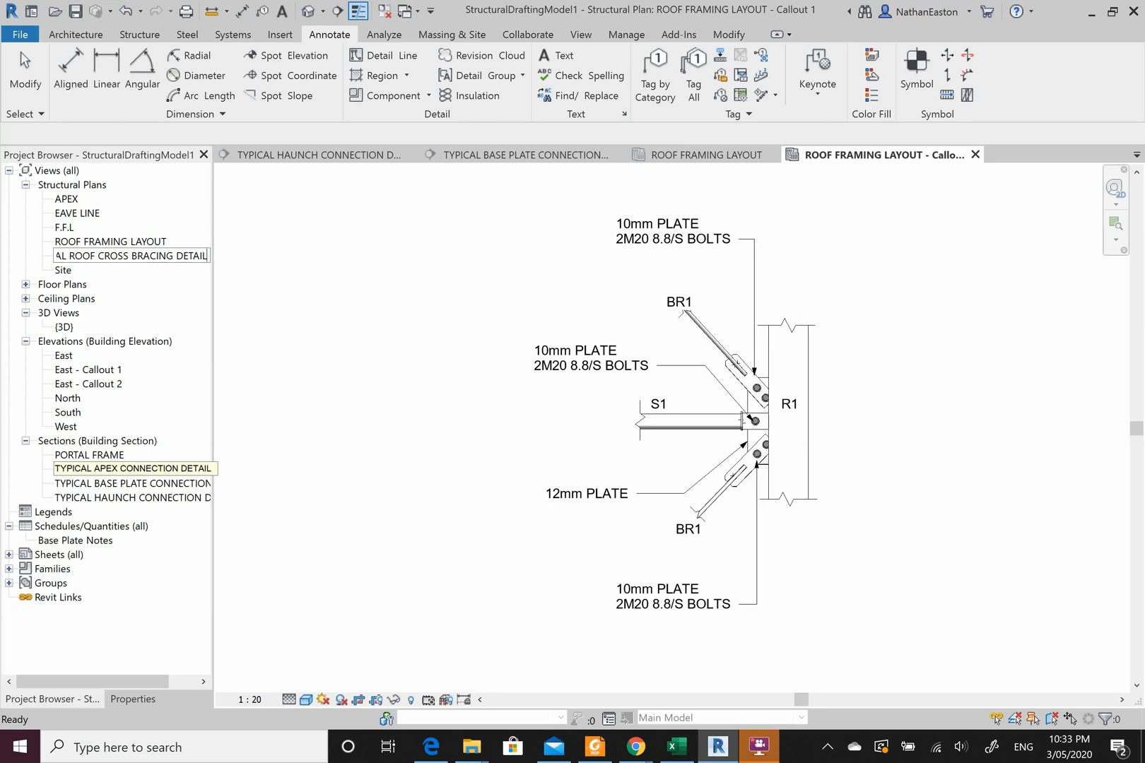
pyautogui.click(361, 408)
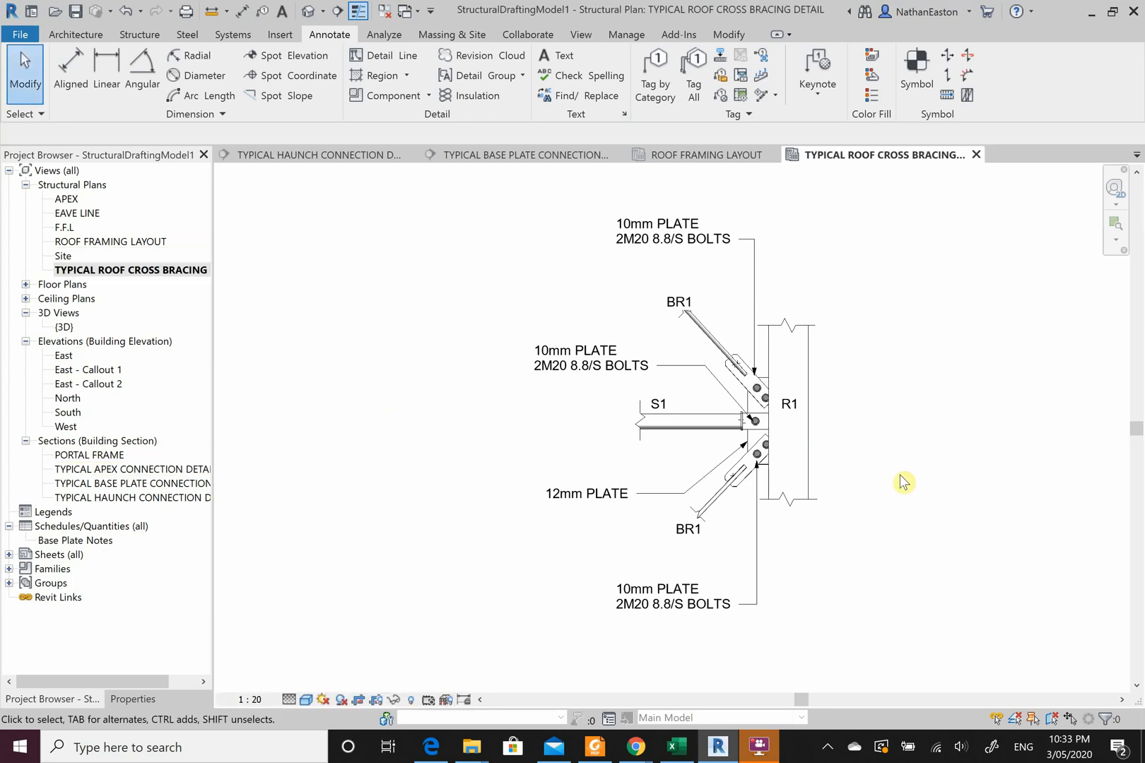
pyautogui.scroll(-2, 751, 432)
pyautogui.click(759, 747)
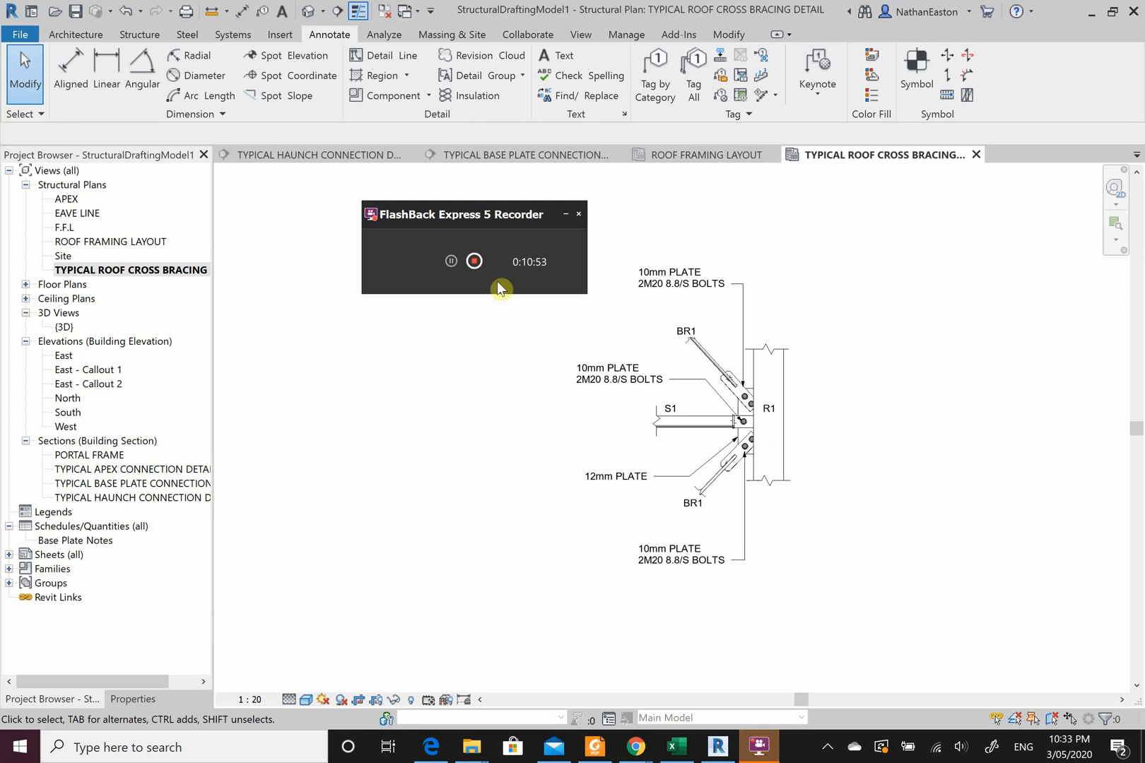